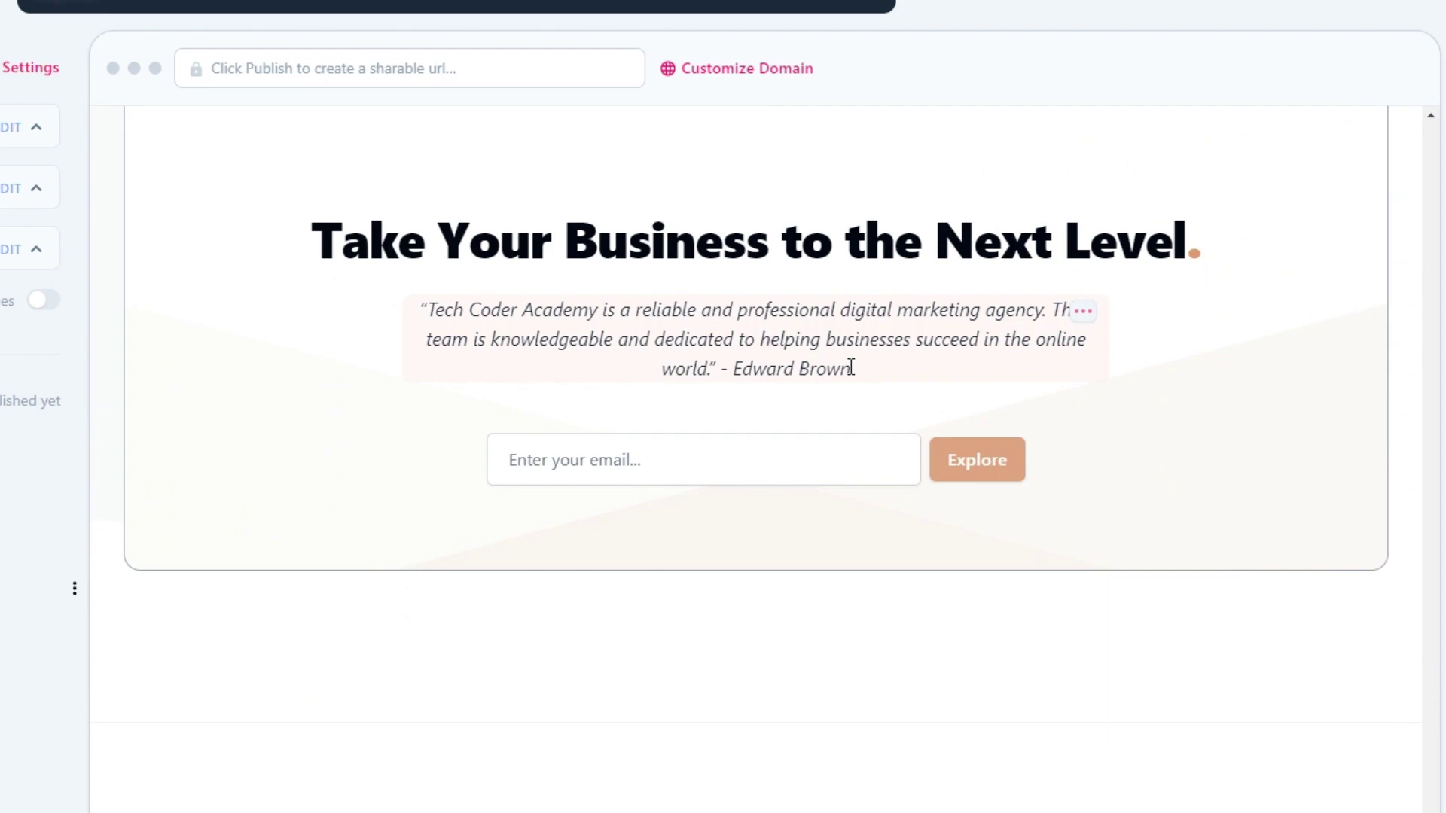
# Open the Our Services page from the site footer and review its sections down to the footer
pyautogui.scroll(-2, 836, 381)
pyautogui.click(775, 746)
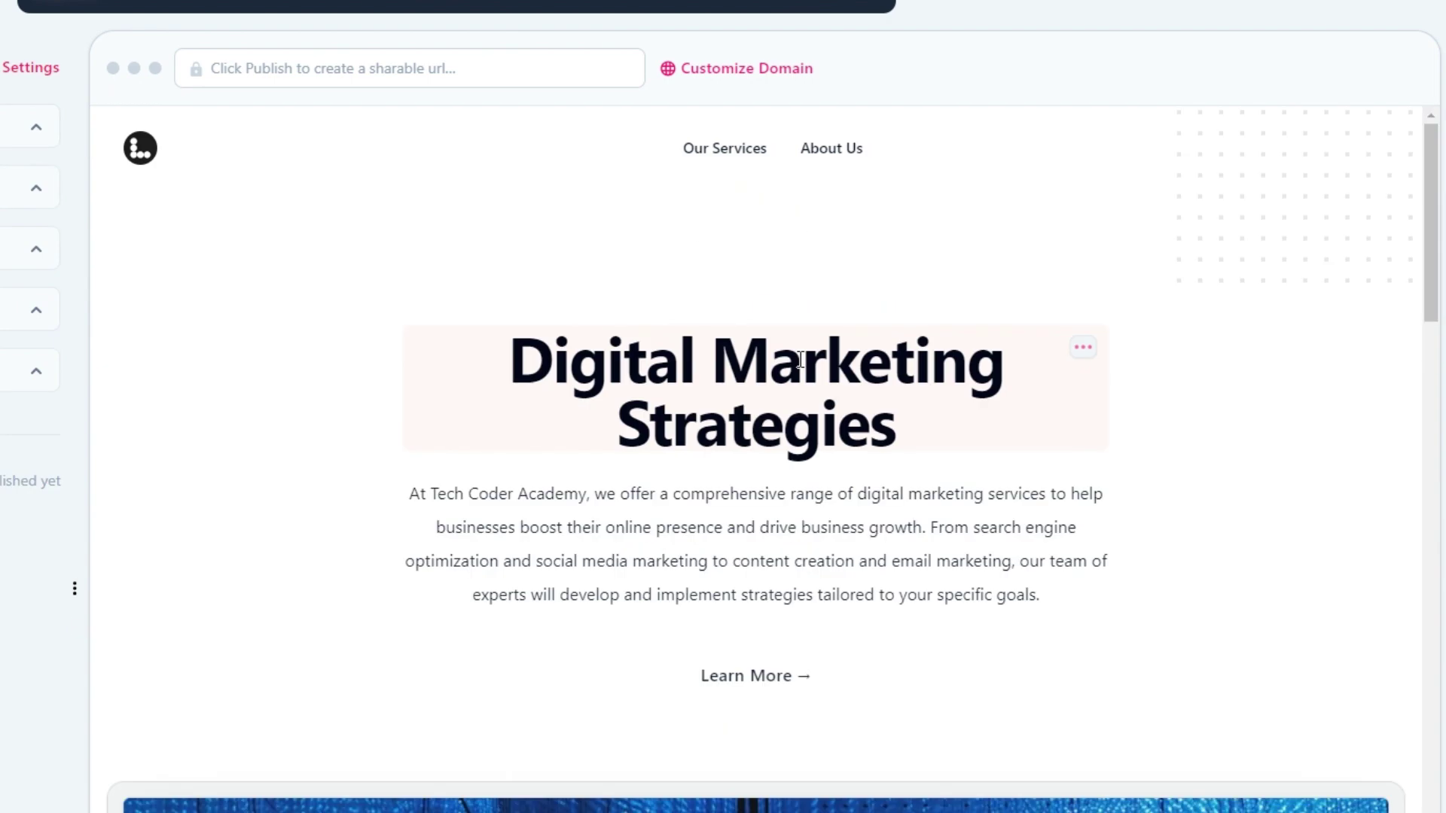
pyautogui.scroll(-10, 800, 359)
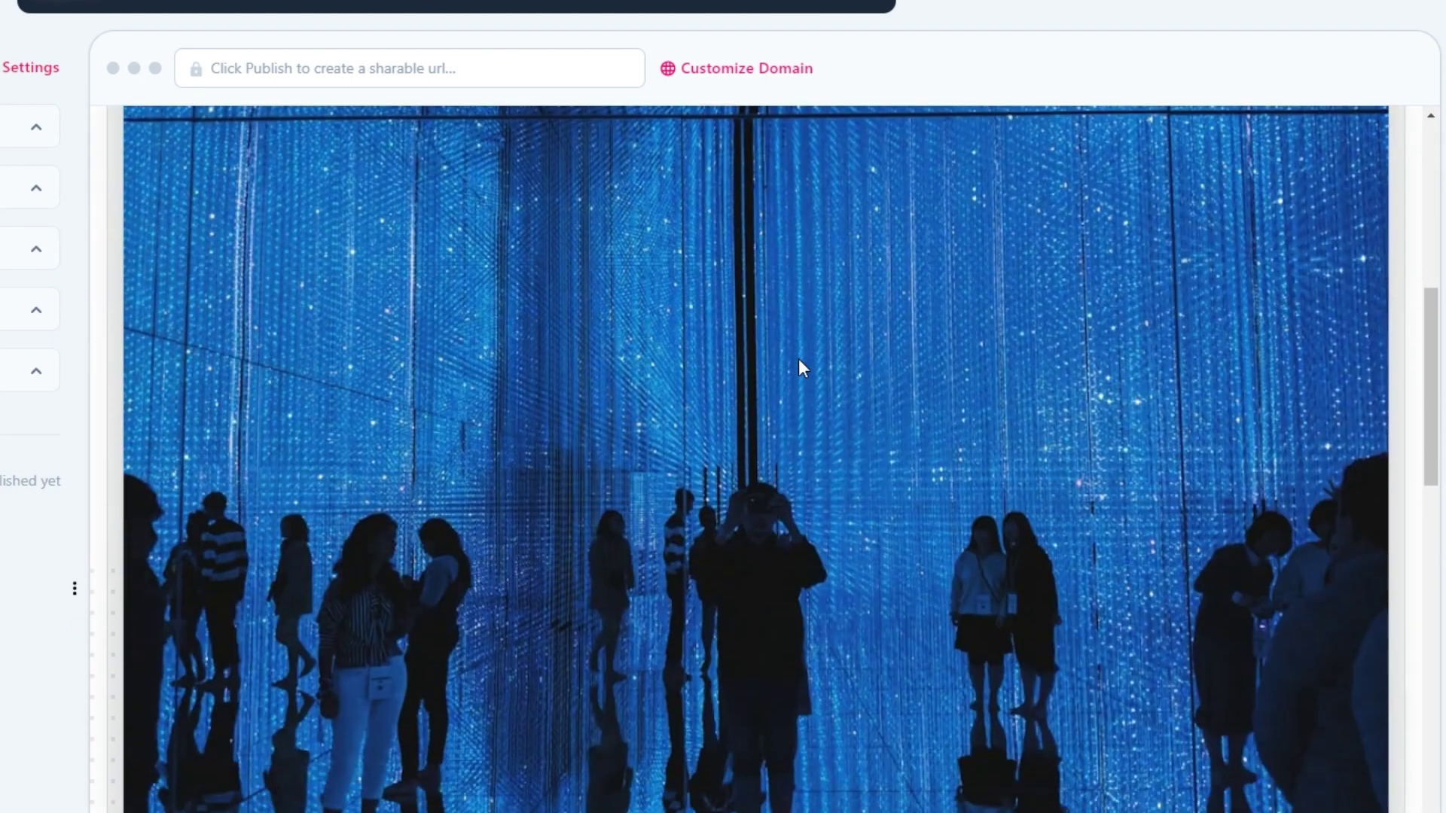
pyautogui.scroll(-20, 798, 359)
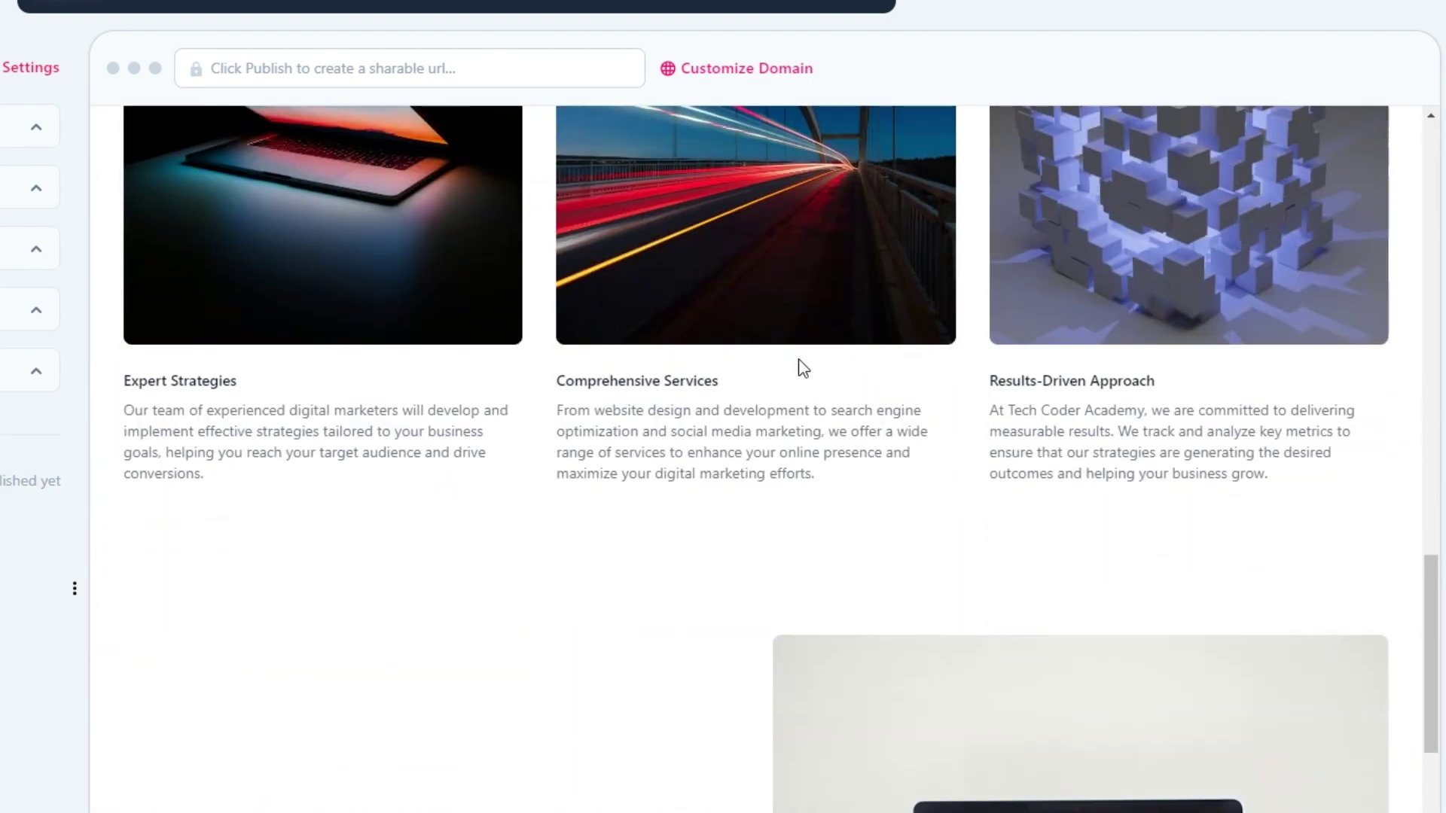
pyautogui.scroll(-15, 798, 360)
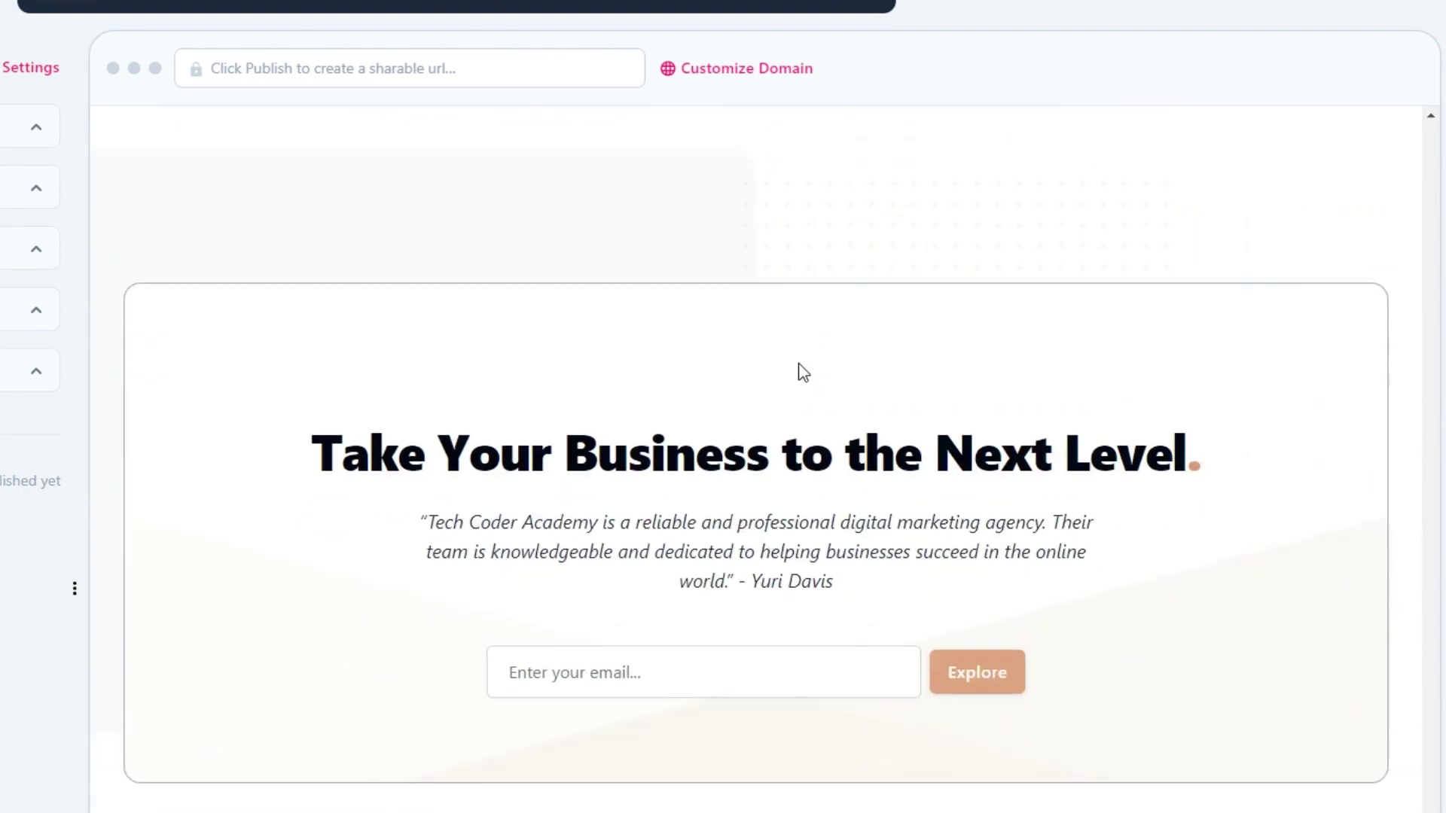
pyautogui.scroll(-3, 798, 369)
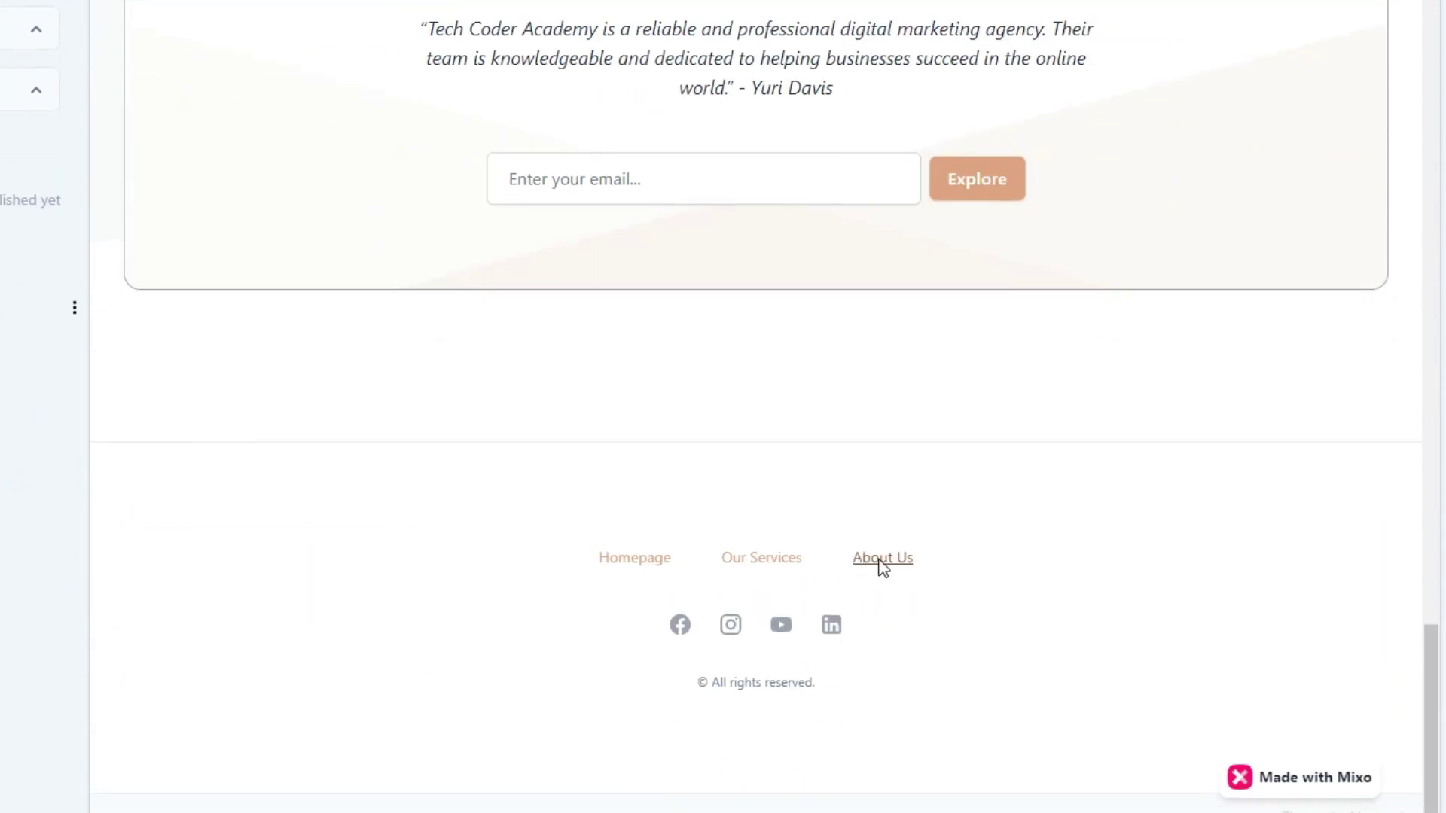
# Open the About Us page from the site footer and look through its sections
pyautogui.click(879, 559)
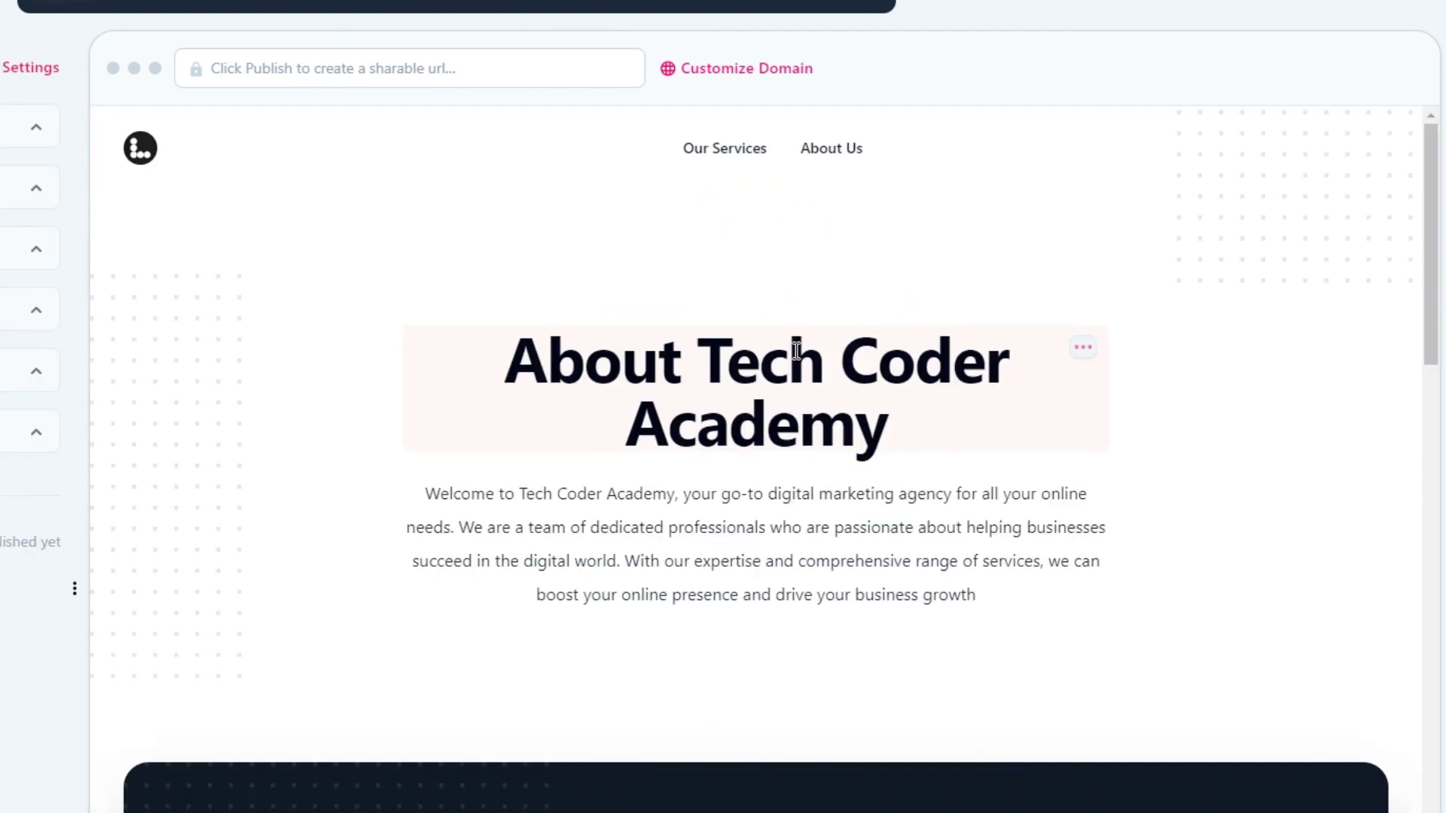
pyautogui.scroll(-8, 796, 350)
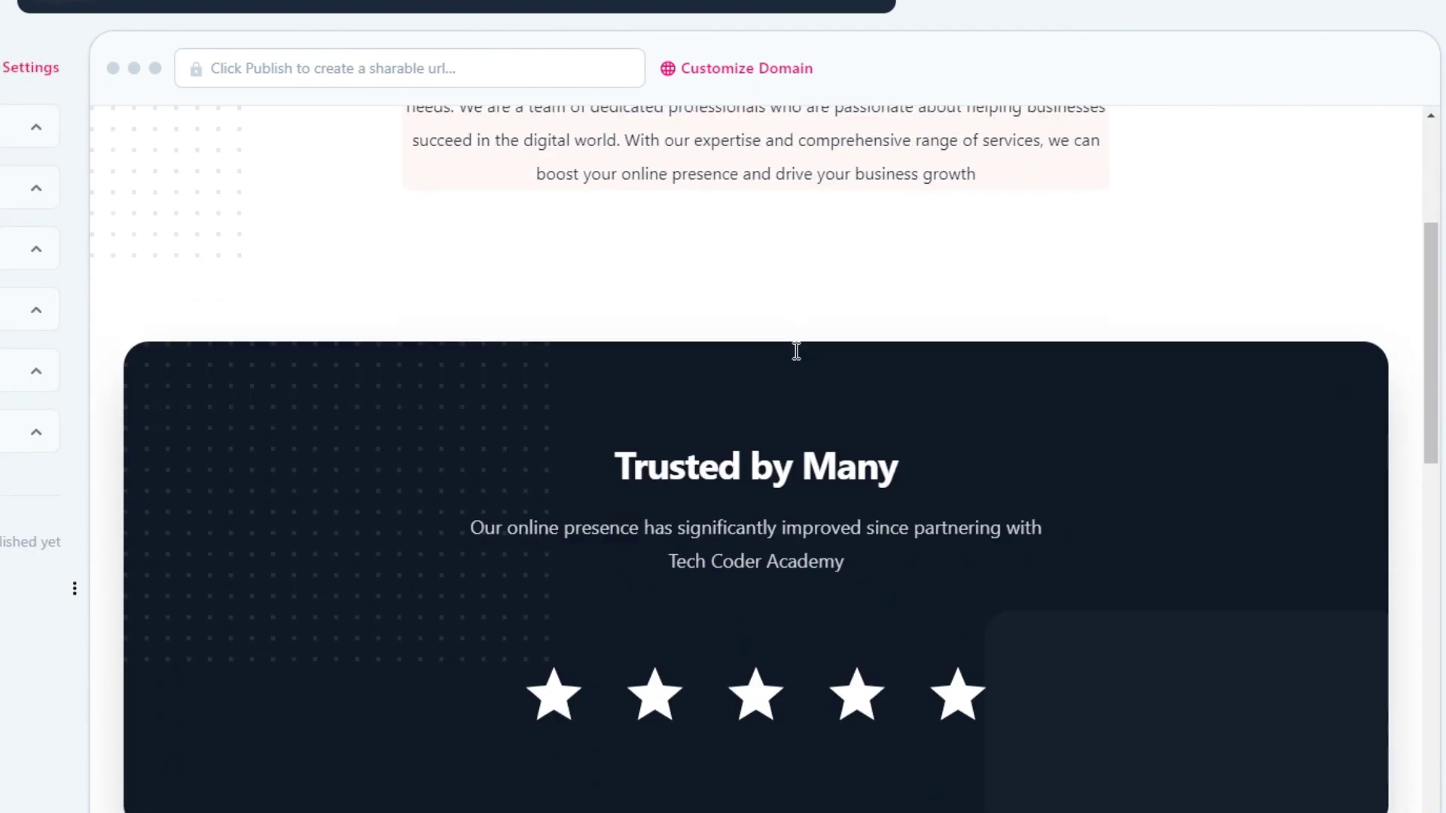
pyautogui.scroll(-12, 797, 352)
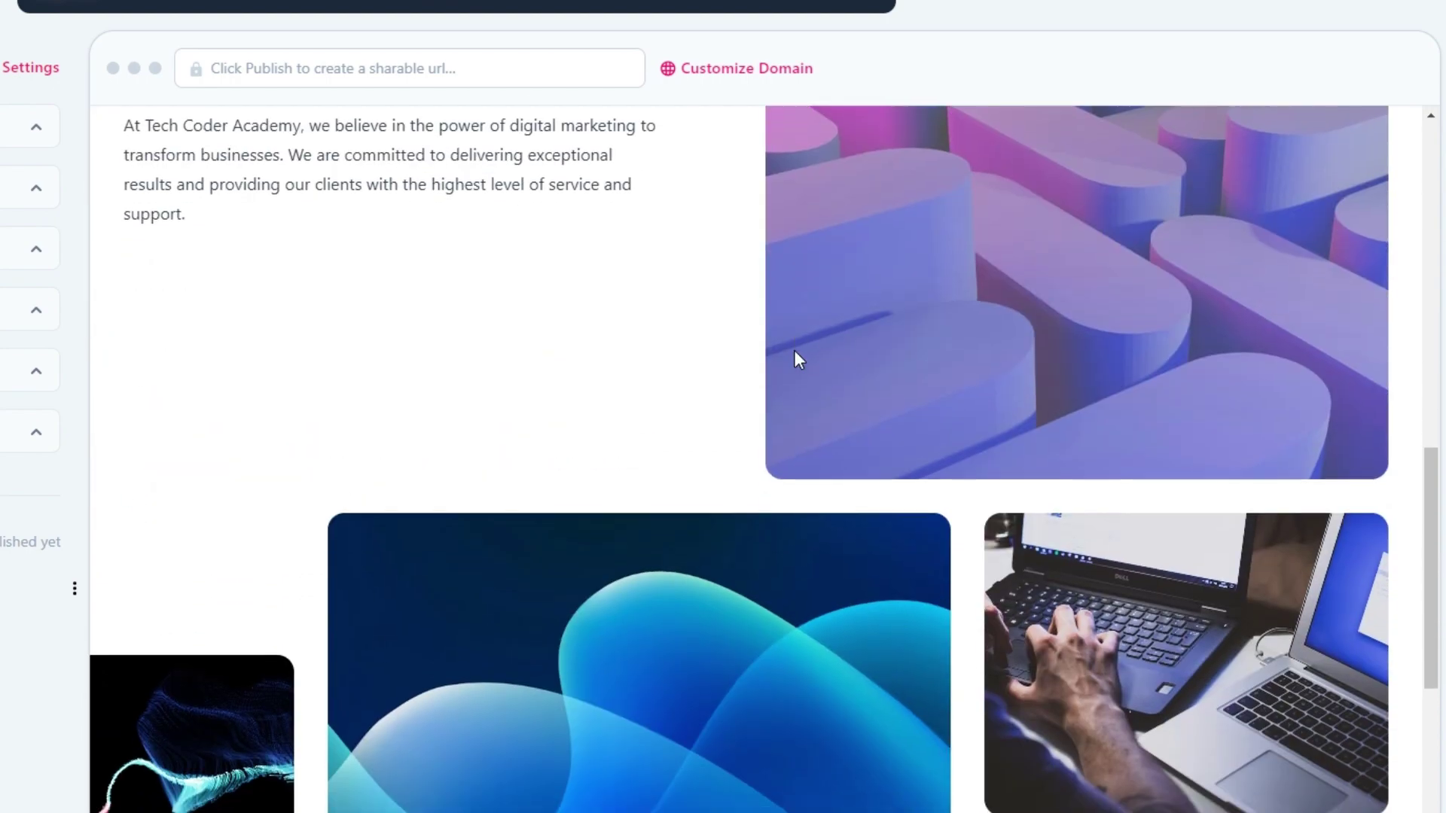
pyautogui.scroll(-5, 795, 352)
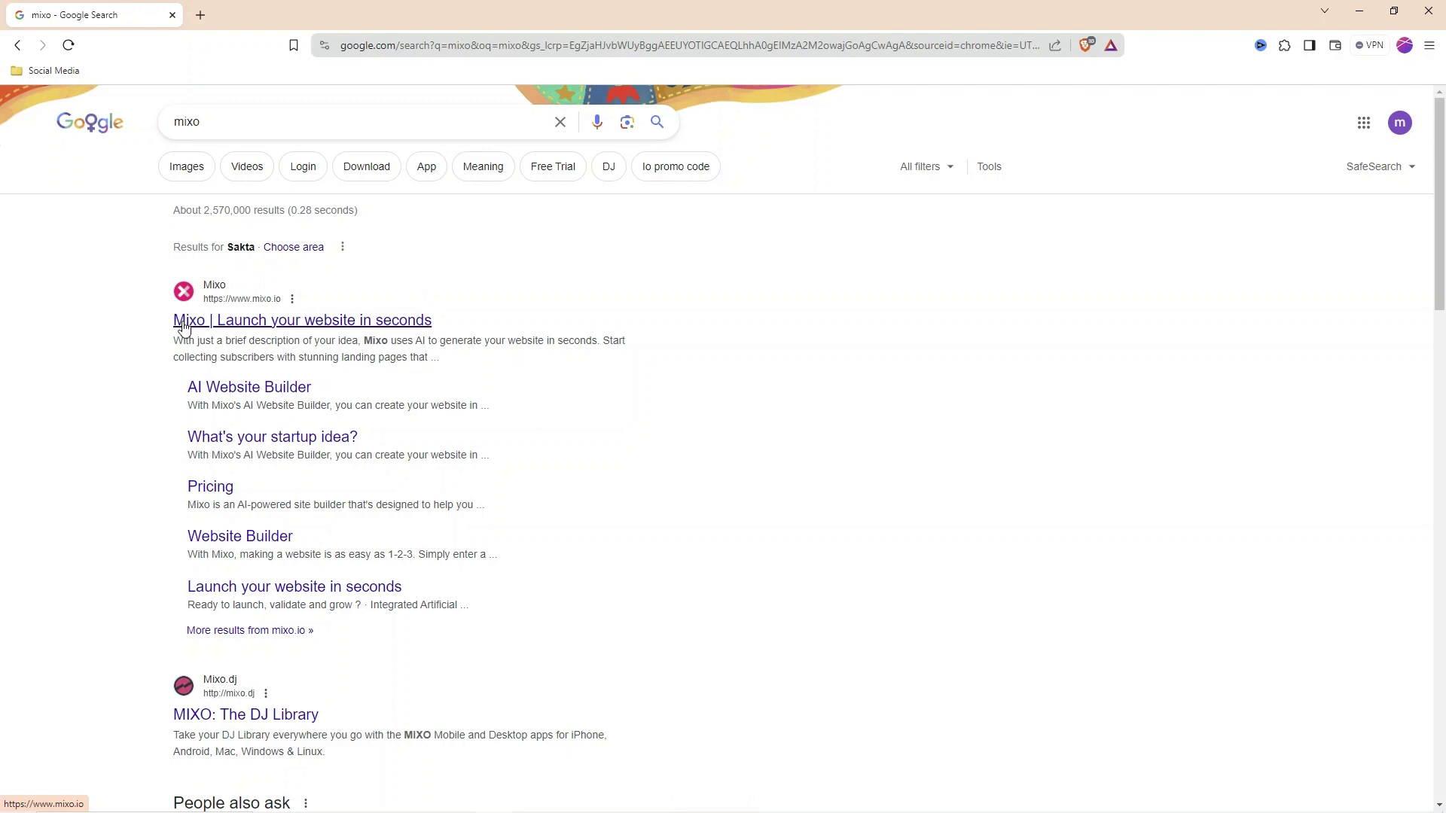
# Open the Mixo website from the search results and get started for free with its AI website builder
pyautogui.click(306, 329)
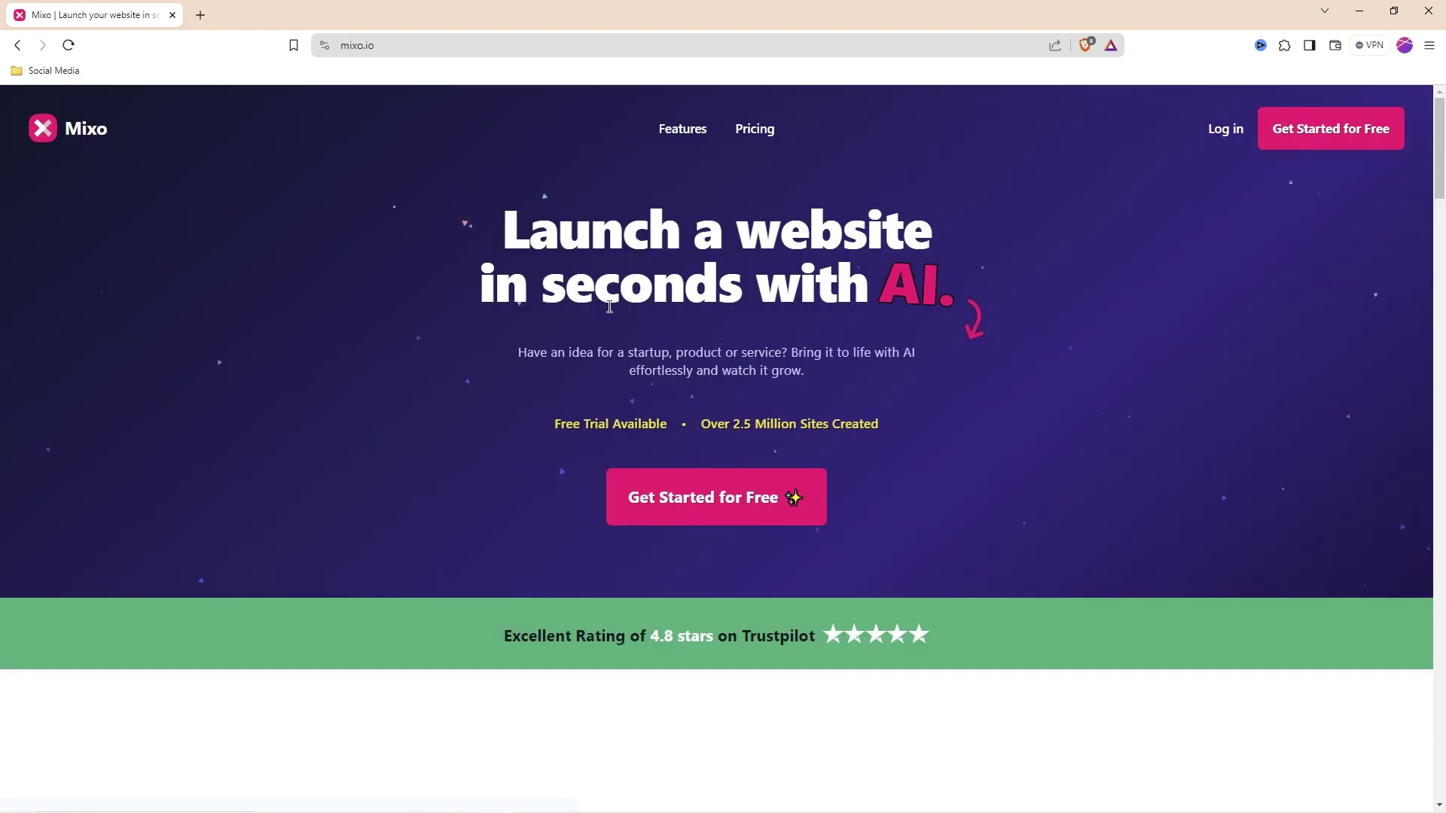
pyautogui.scroll(-6, 925, 332)
pyautogui.scroll(6, 922, 358)
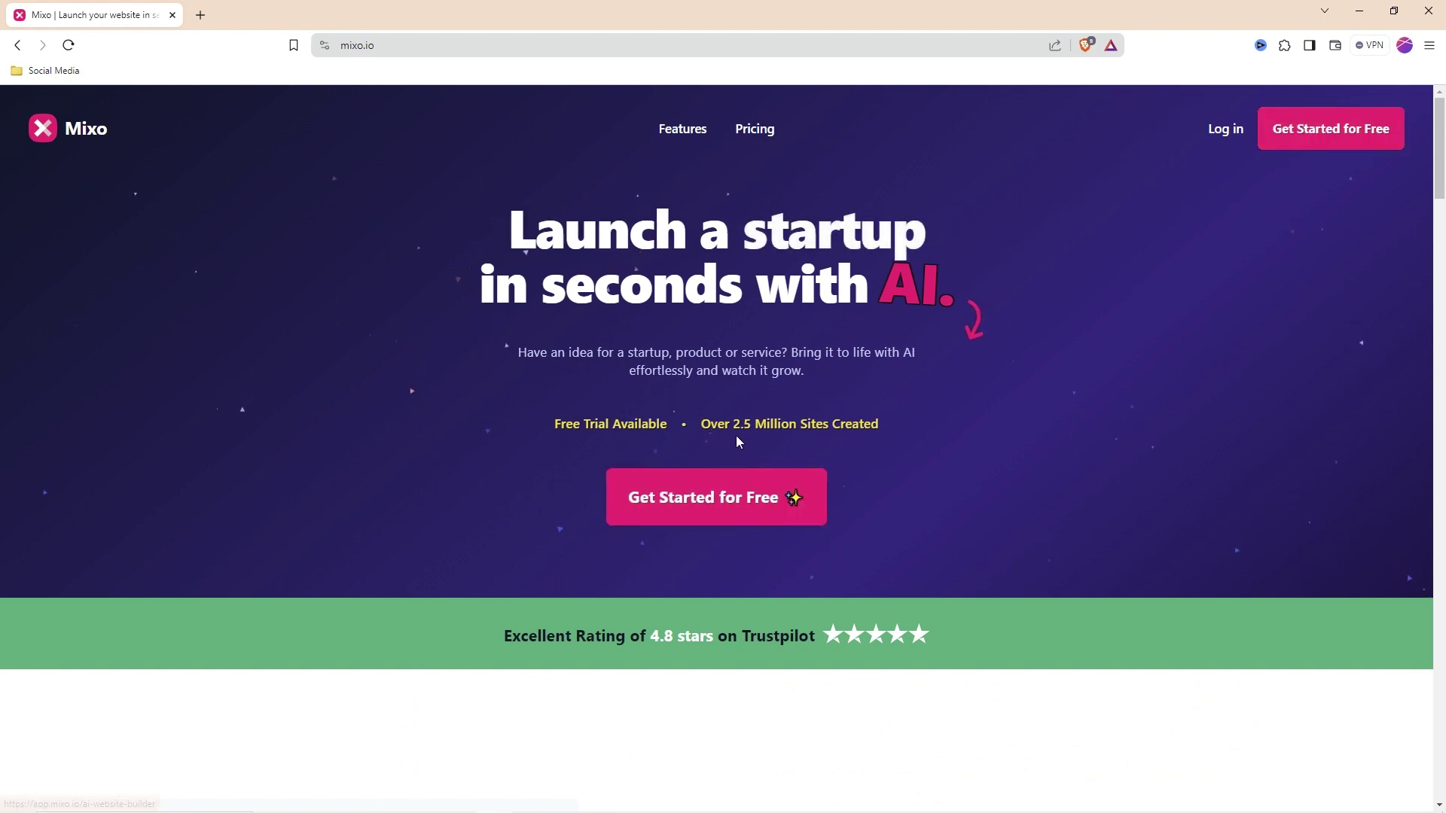
pyautogui.click(708, 507)
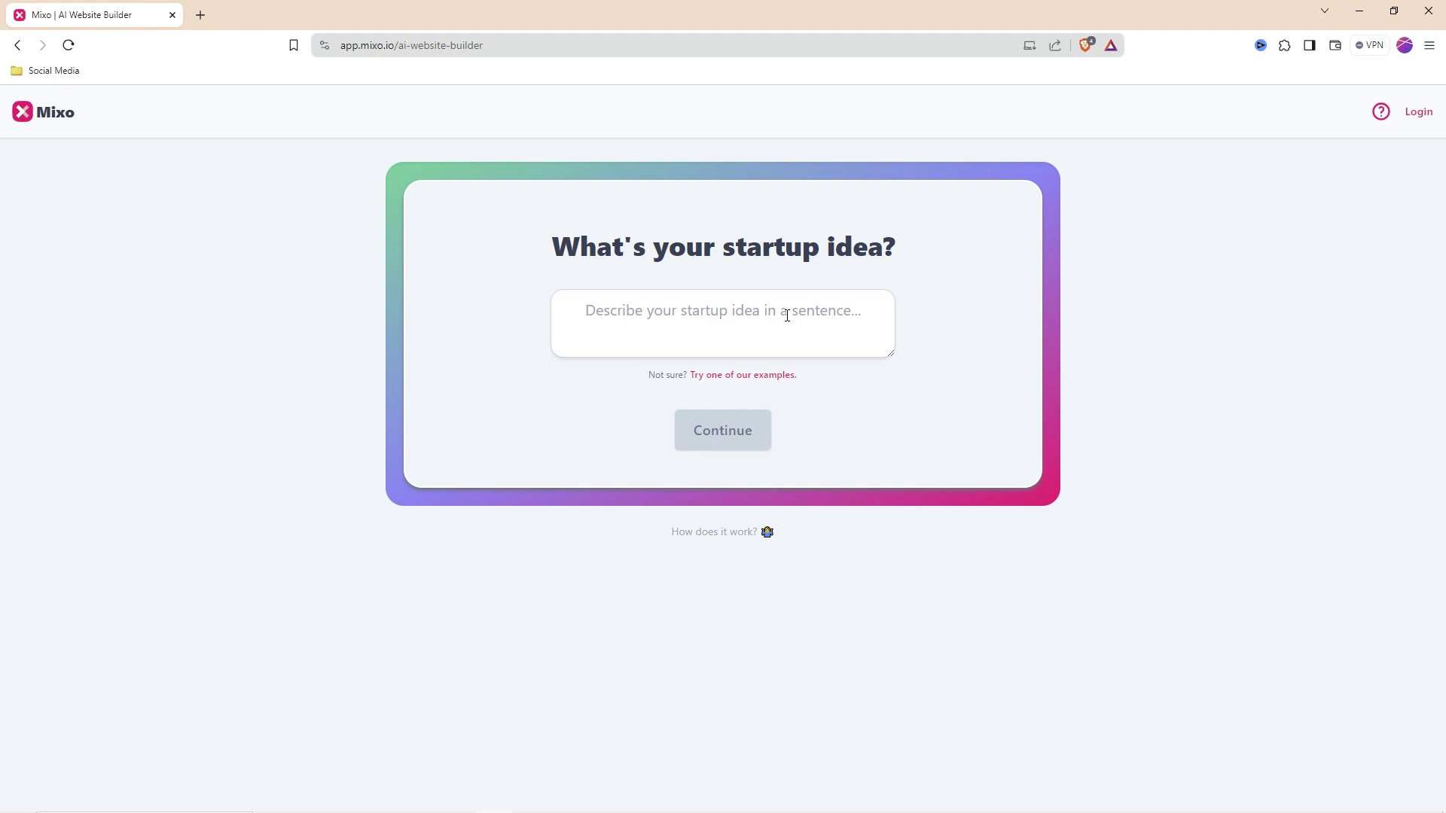
# Submit the startup idea "The company name is Tech Coder Academy, which is a digital marketing agency"
pyautogui.click(787, 315)
pyautogui.write('The company name is Tech Coder Academy, which is a digital marketing agency')
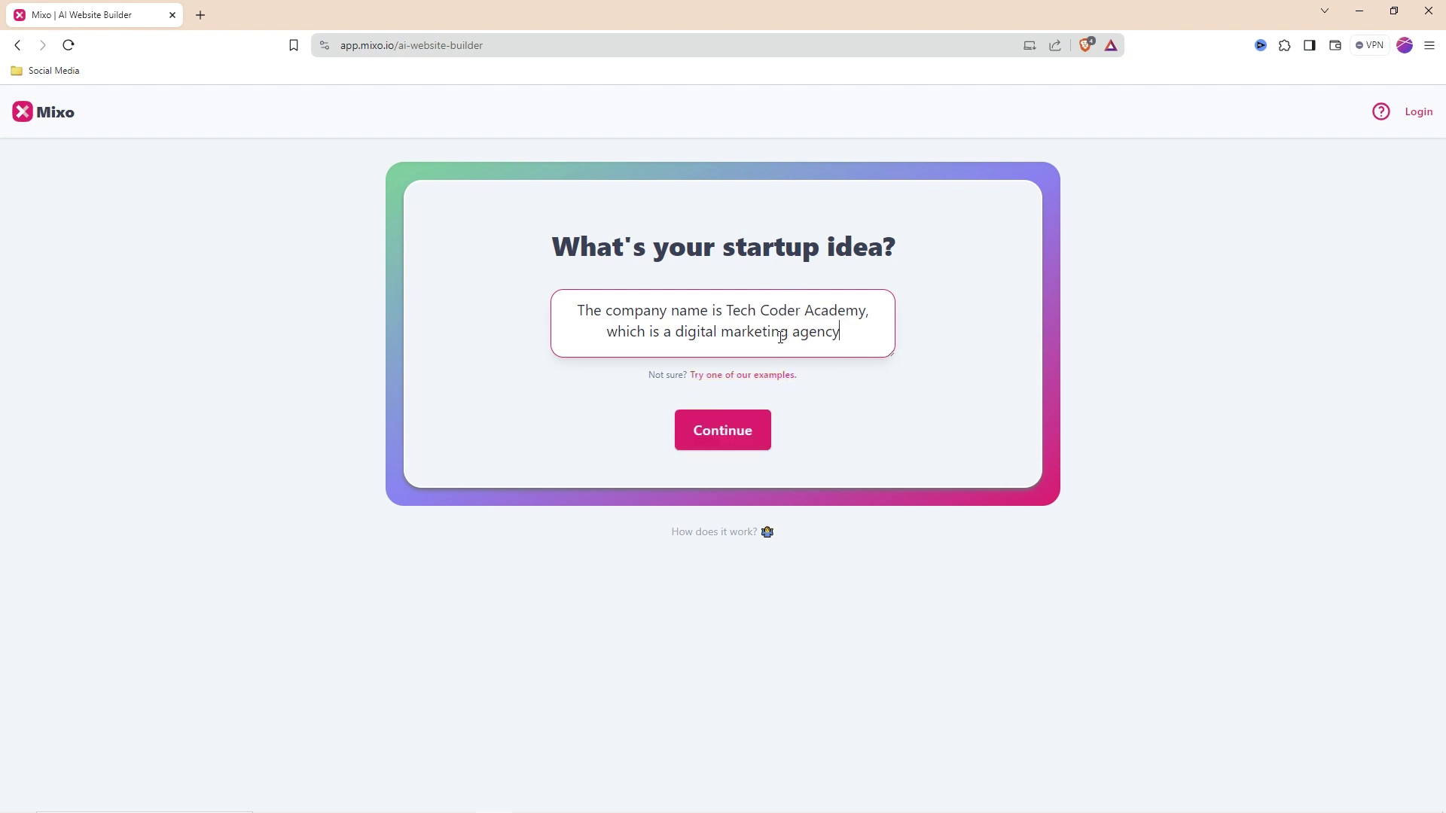
pyautogui.click(716, 435)
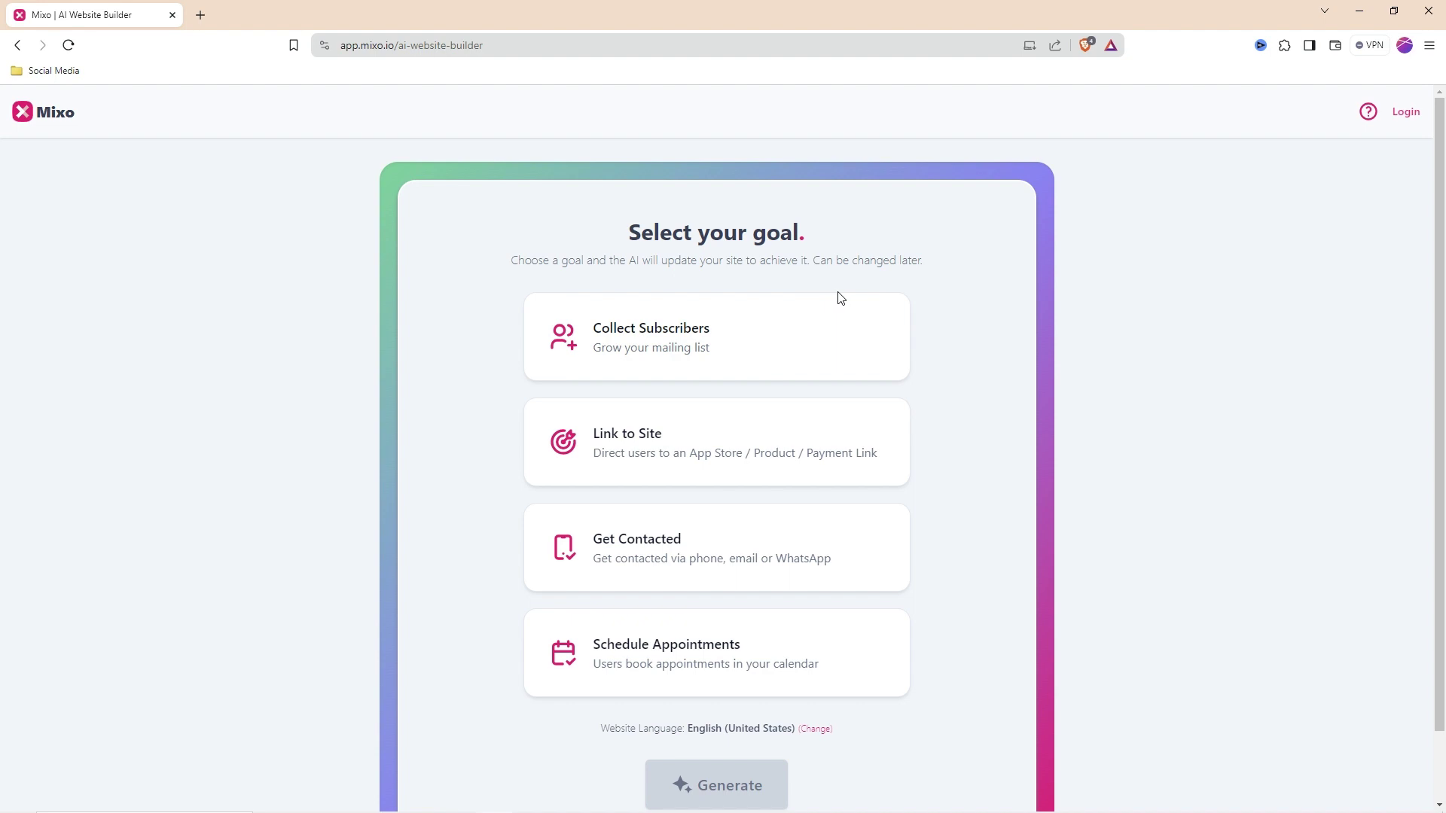
# Review the available goals and choose Collect Subscribers as the website's goal
pyautogui.scroll(-1, 794, 284)
pyautogui.scroll(1, 794, 284)
pyautogui.scroll(-1, 663, 361)
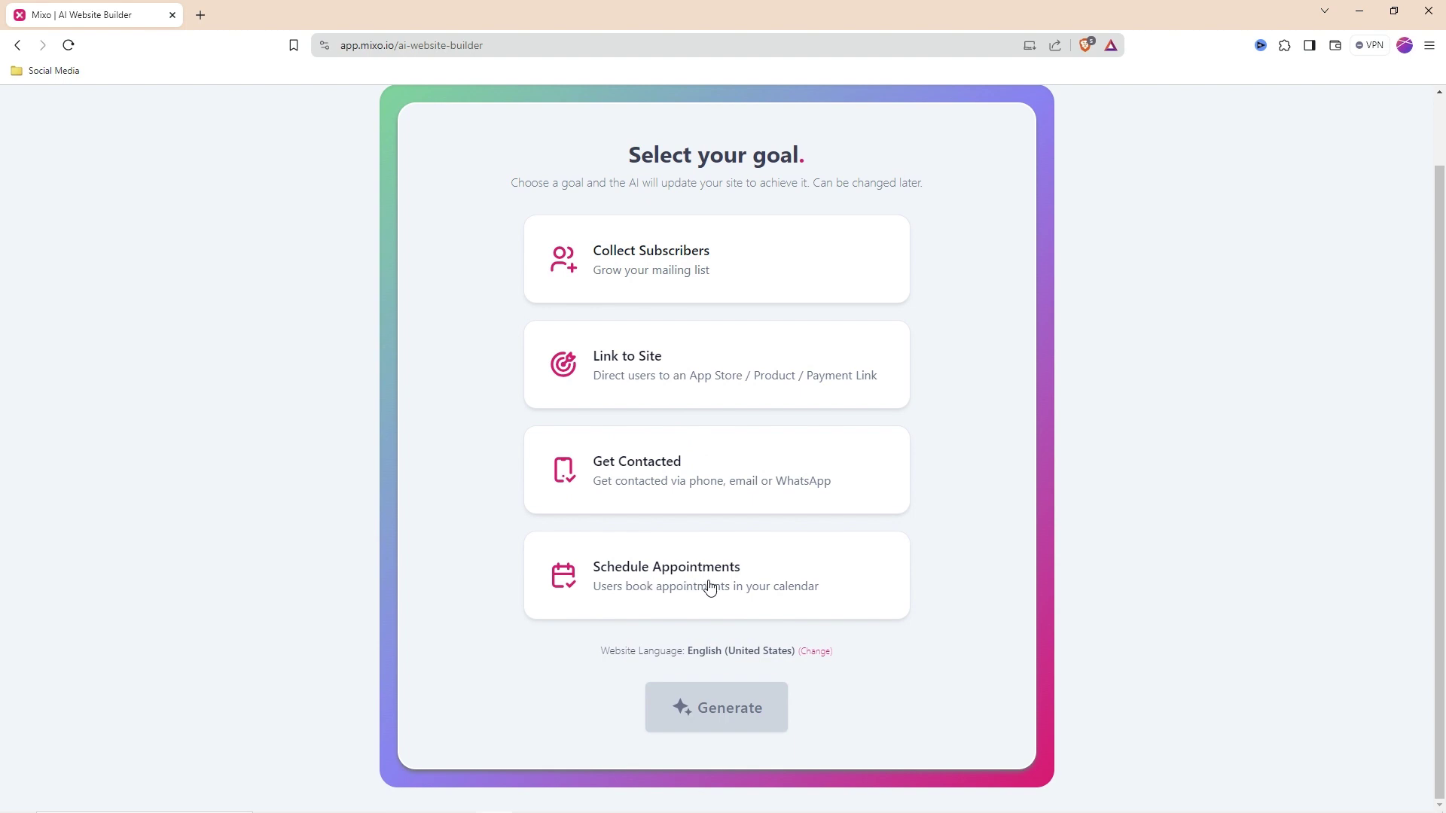
pyautogui.scroll(1, 704, 553)
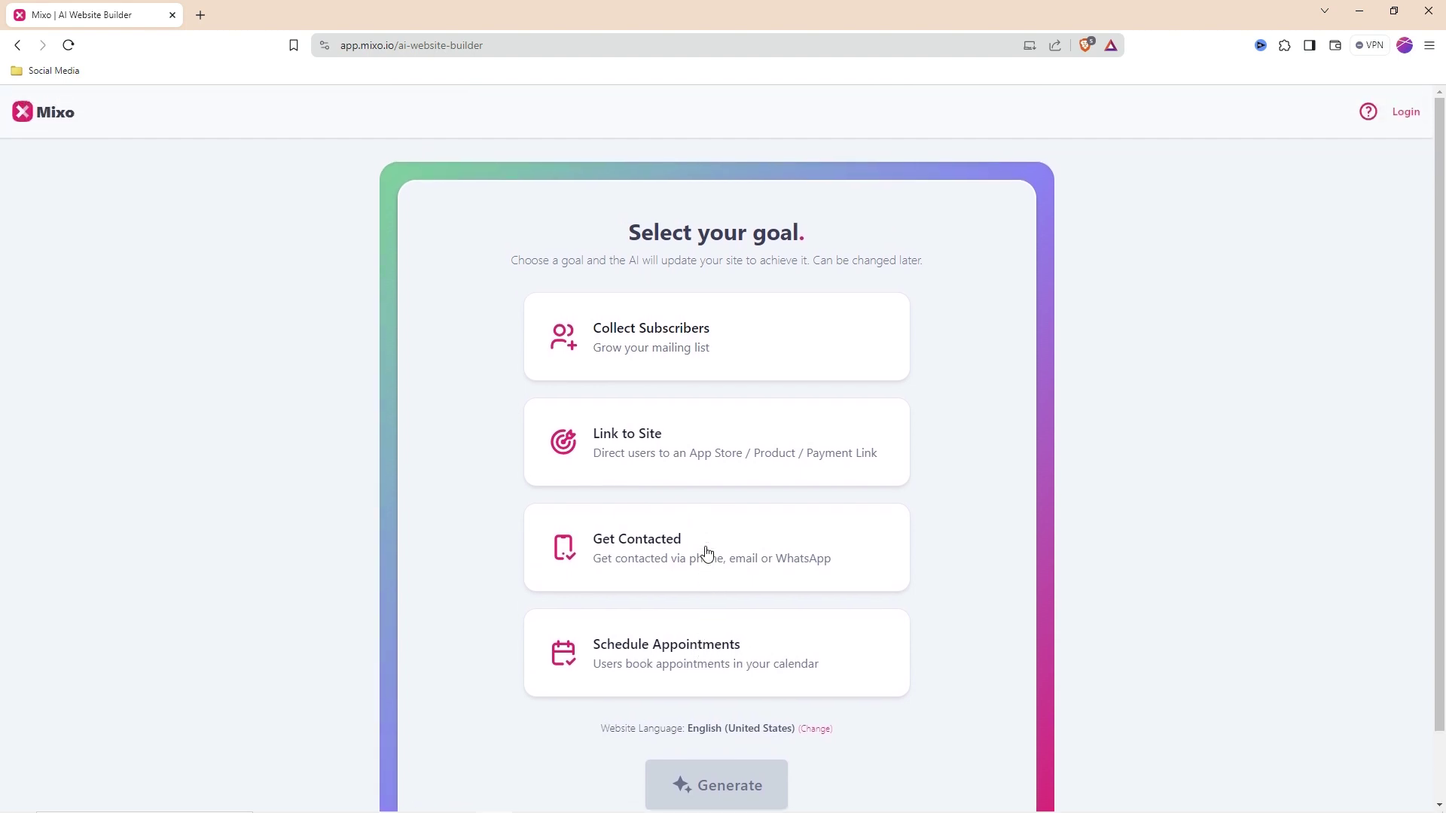
pyautogui.click(622, 334)
pyautogui.scroll(-1, 783, 336)
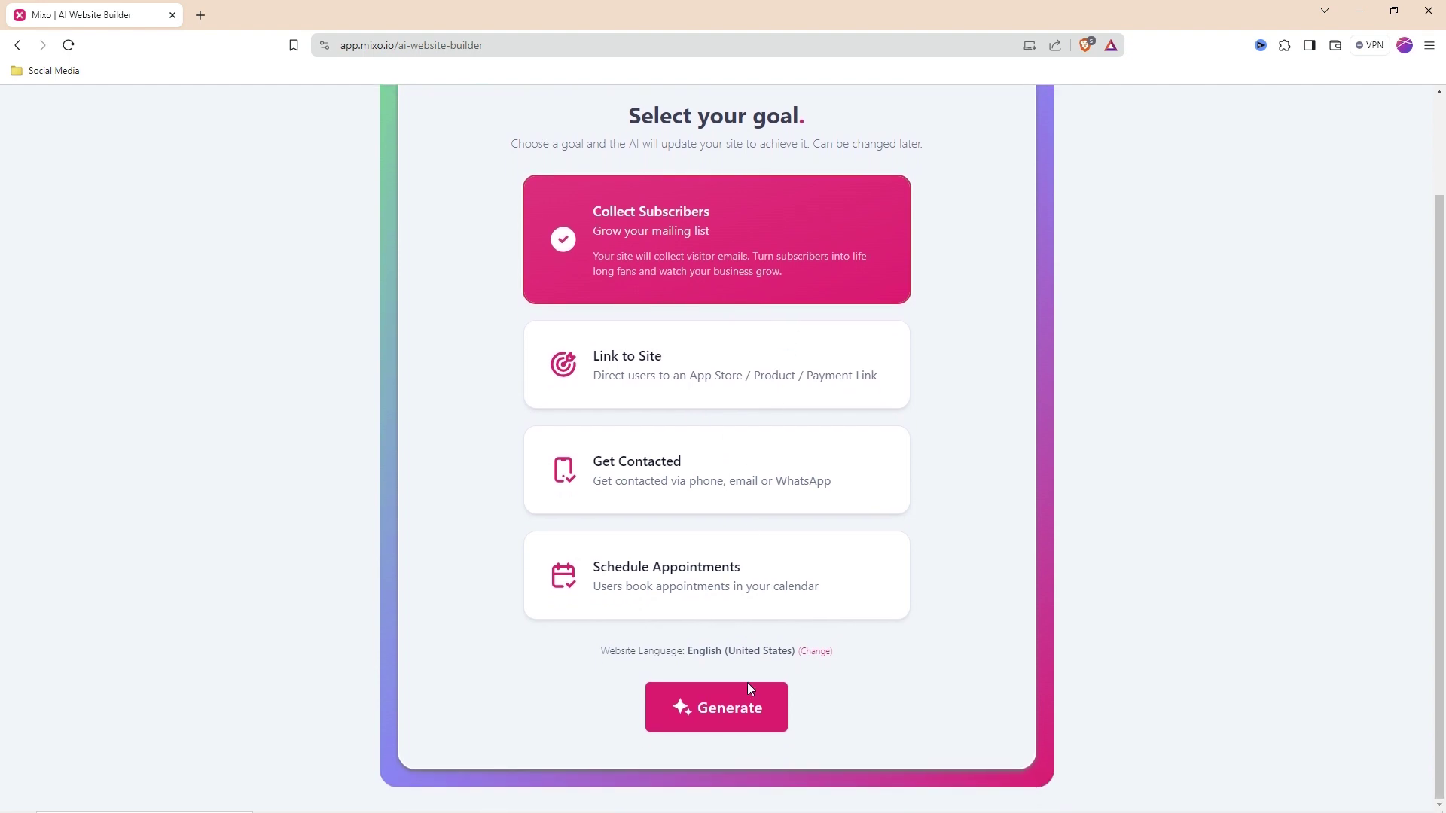
pyautogui.click(720, 714)
# Show the website language choices and examine which languages are available
pyautogui.click(814, 651)
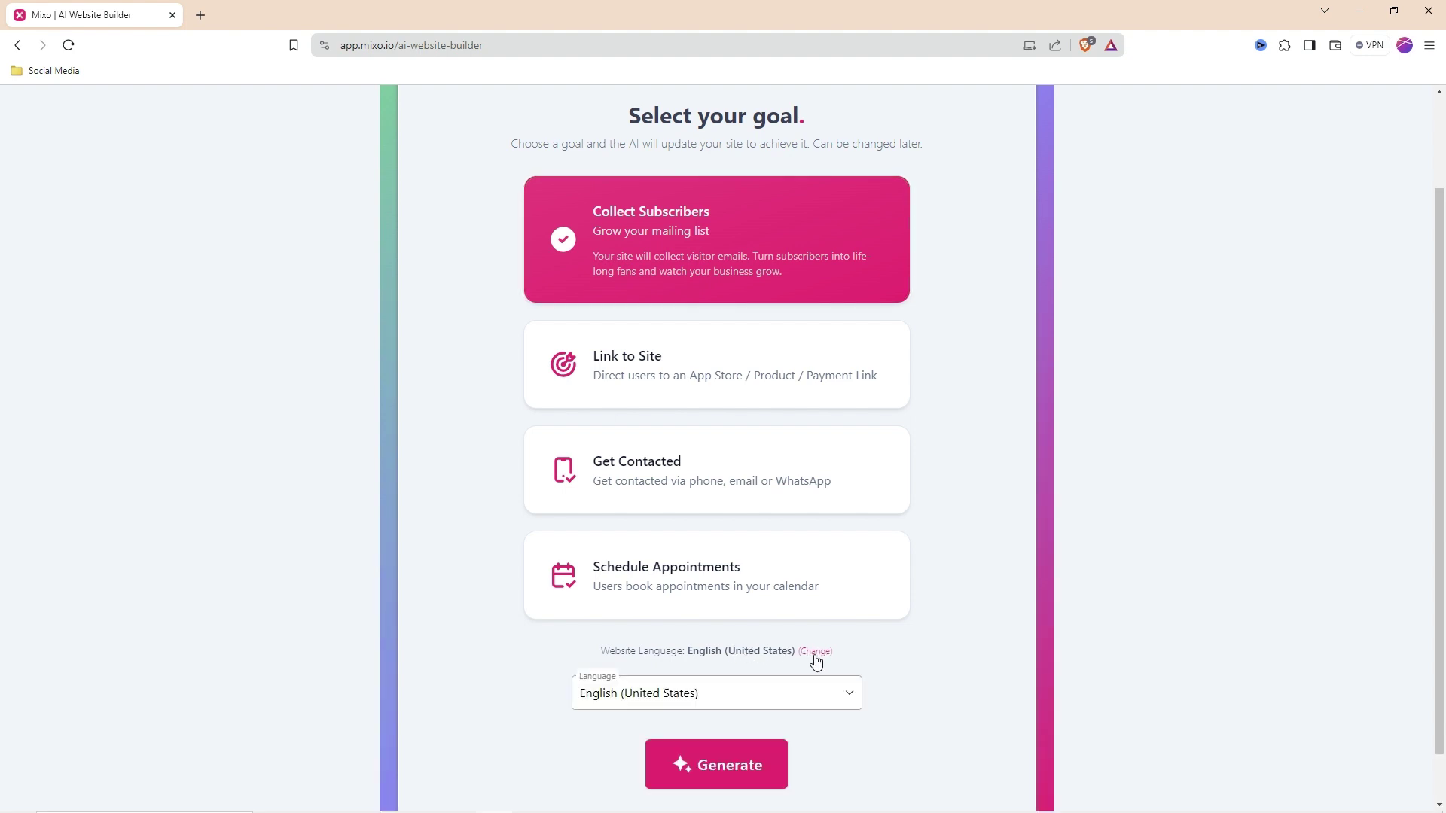
pyautogui.scroll(-1, 839, 573)
pyautogui.click(832, 634)
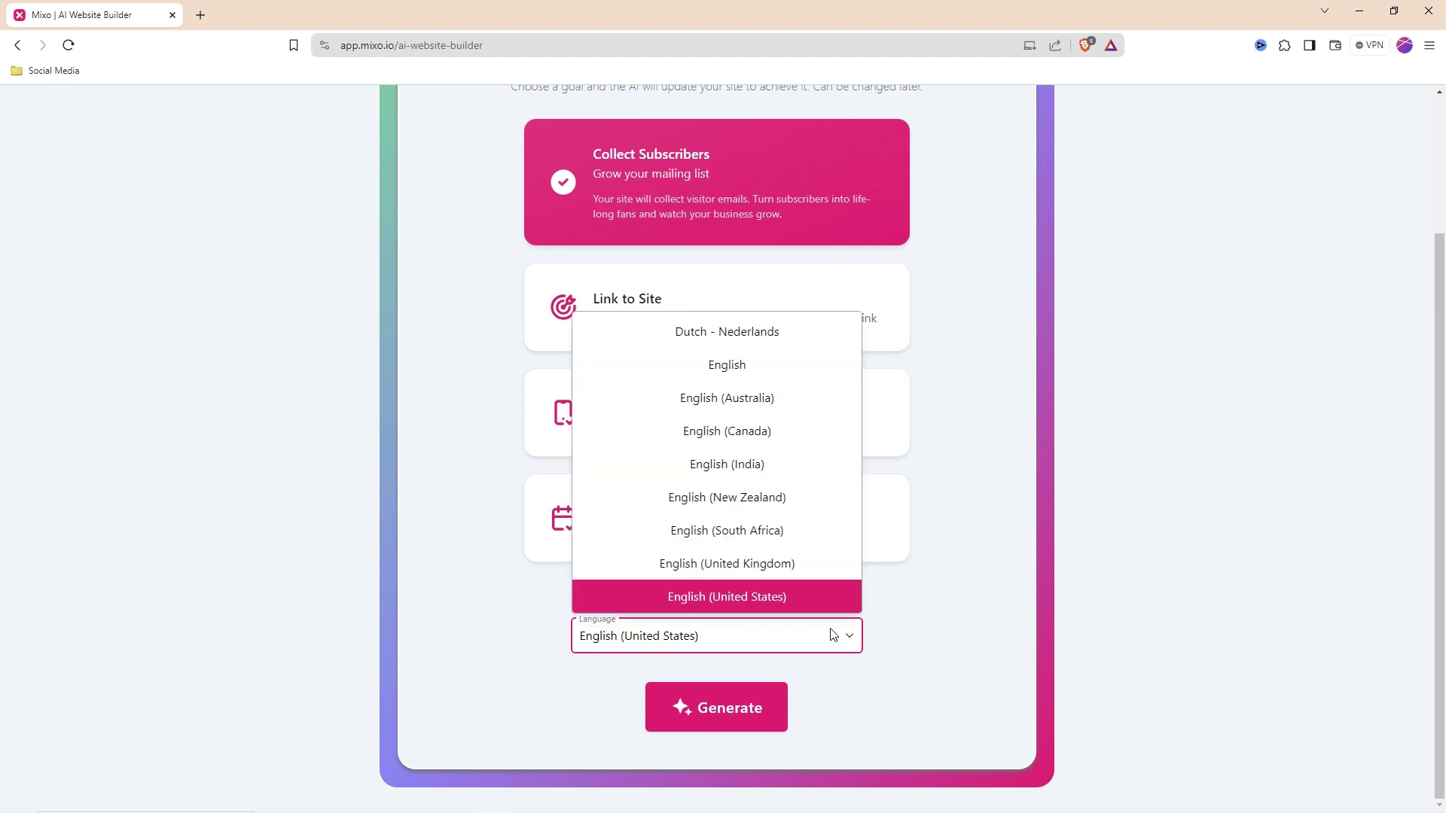
pyautogui.scroll(6, 774, 467)
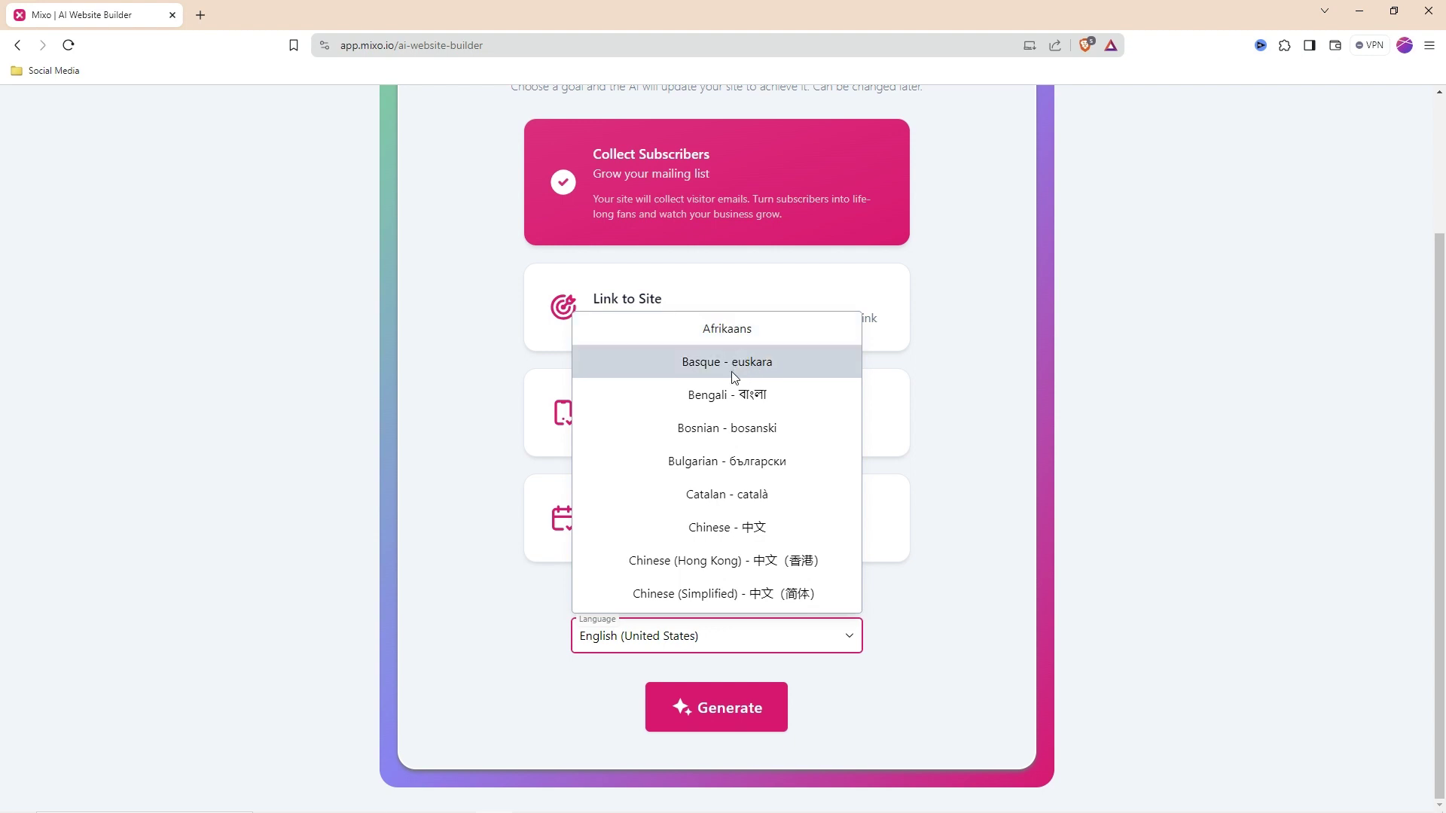
pyautogui.scroll(-7, 758, 426)
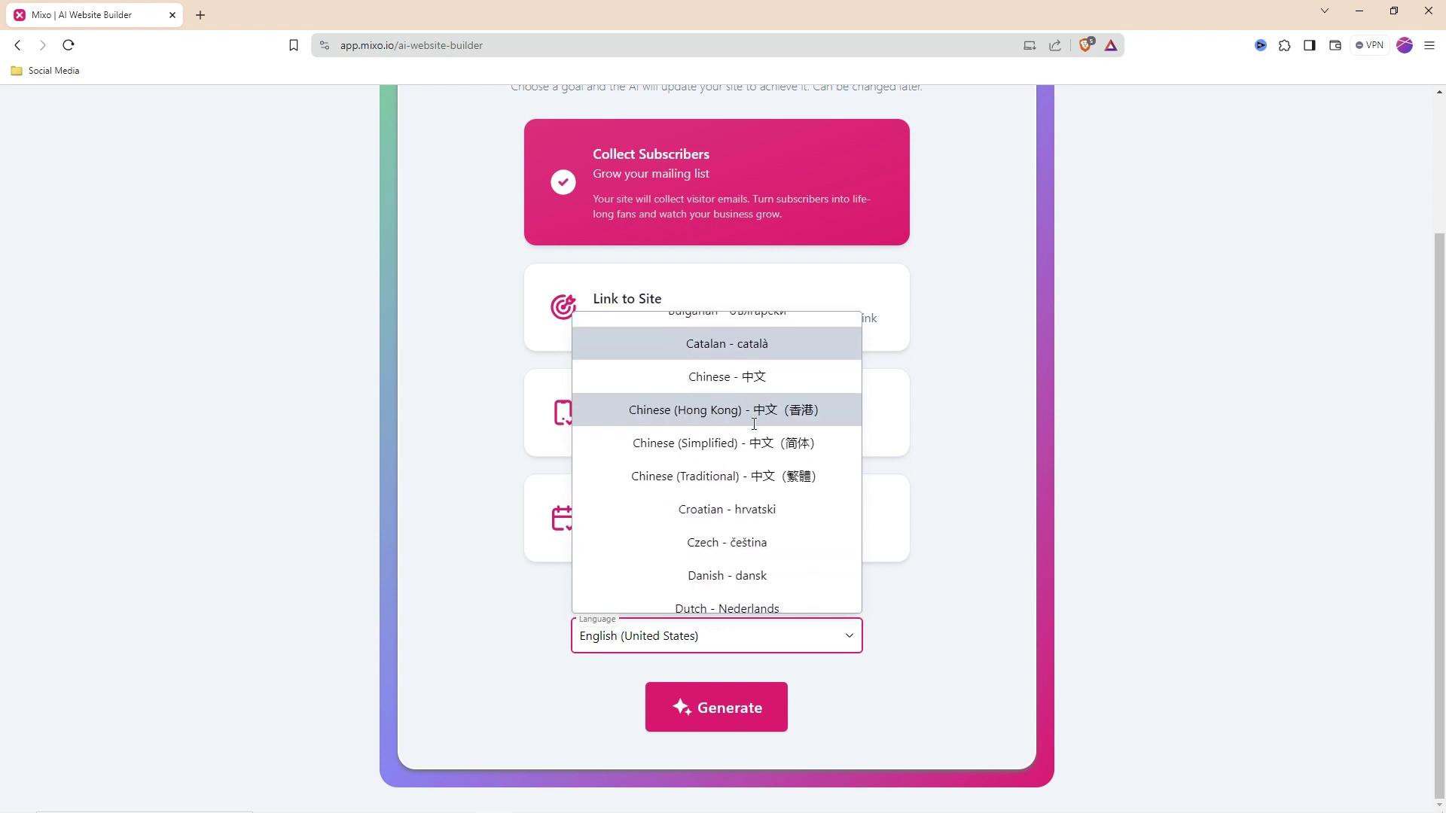
pyautogui.scroll(-9, 753, 433)
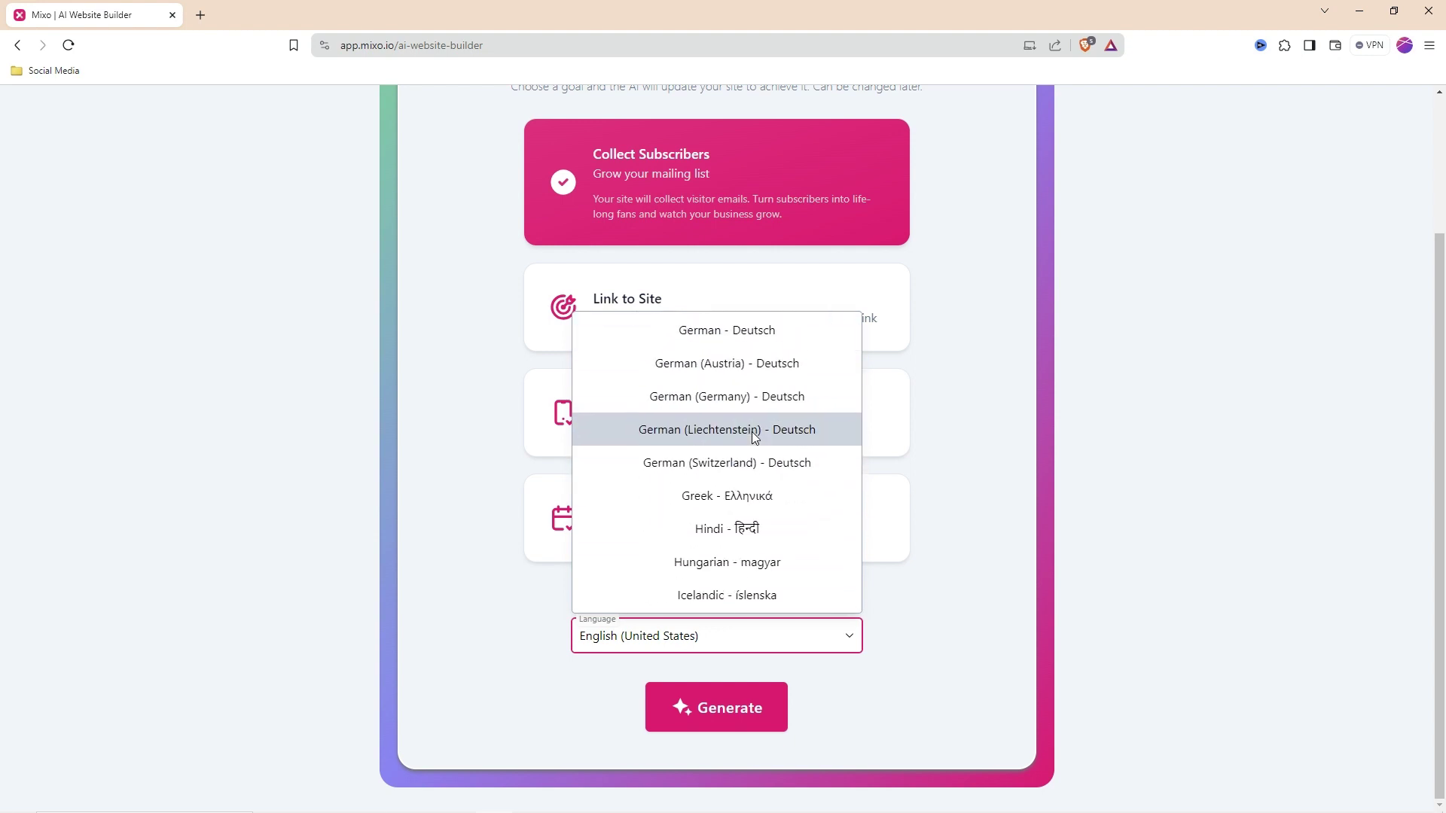
pyautogui.scroll(9, 751, 430)
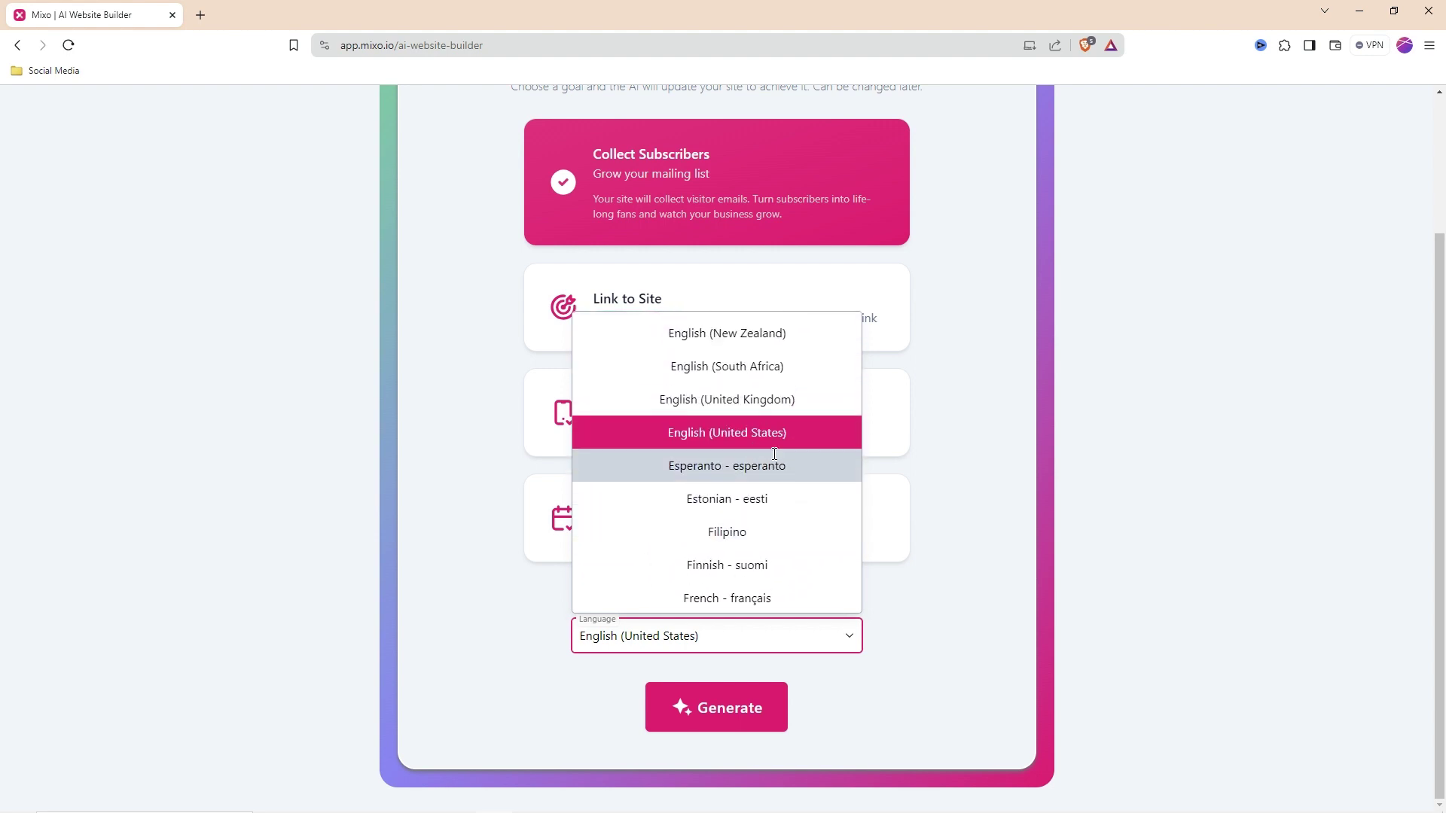
pyautogui.scroll(4, 753, 440)
pyautogui.scroll(3, 772, 457)
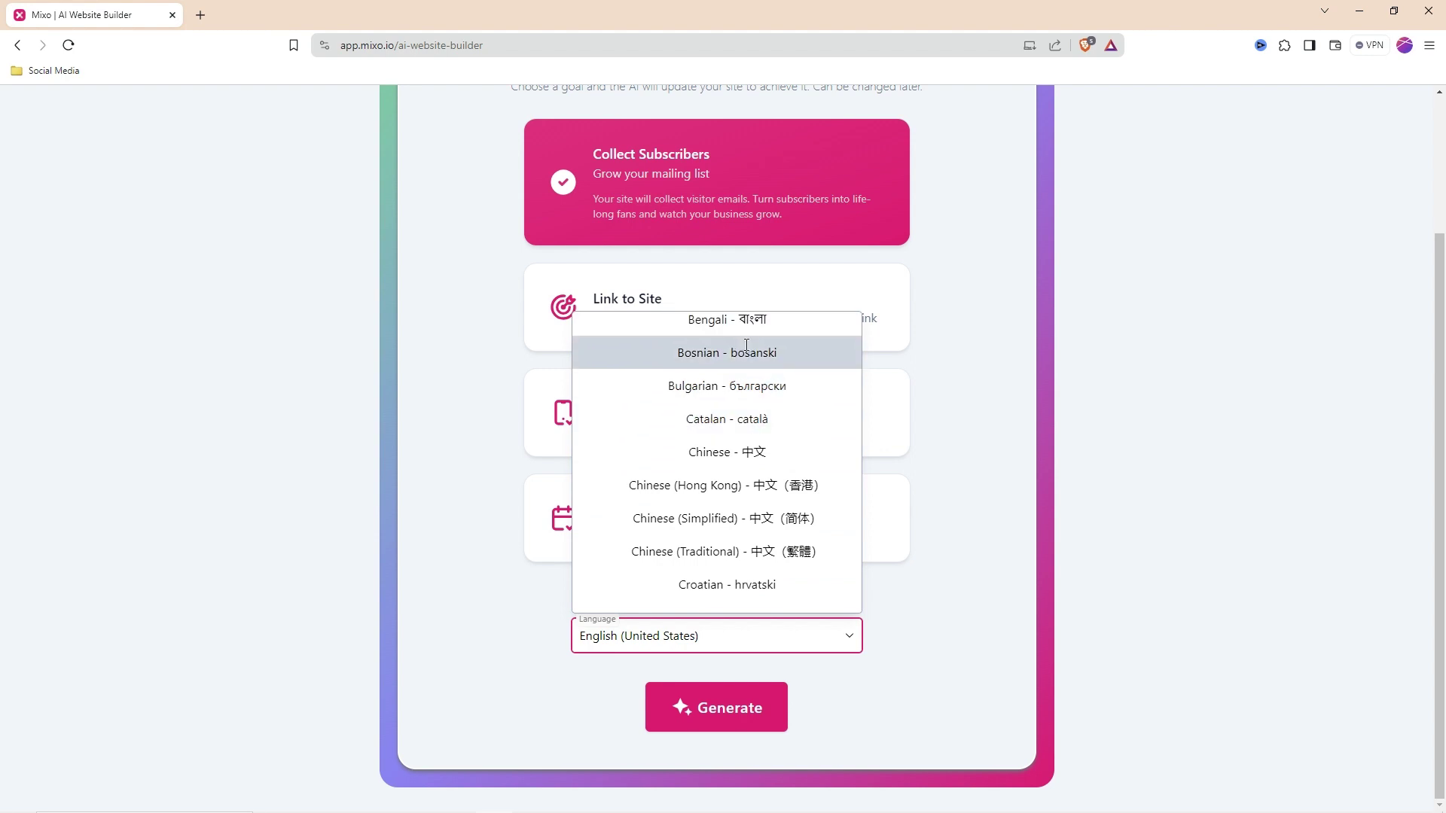
pyautogui.scroll(-5, 757, 424)
pyautogui.scroll(-1, 757, 422)
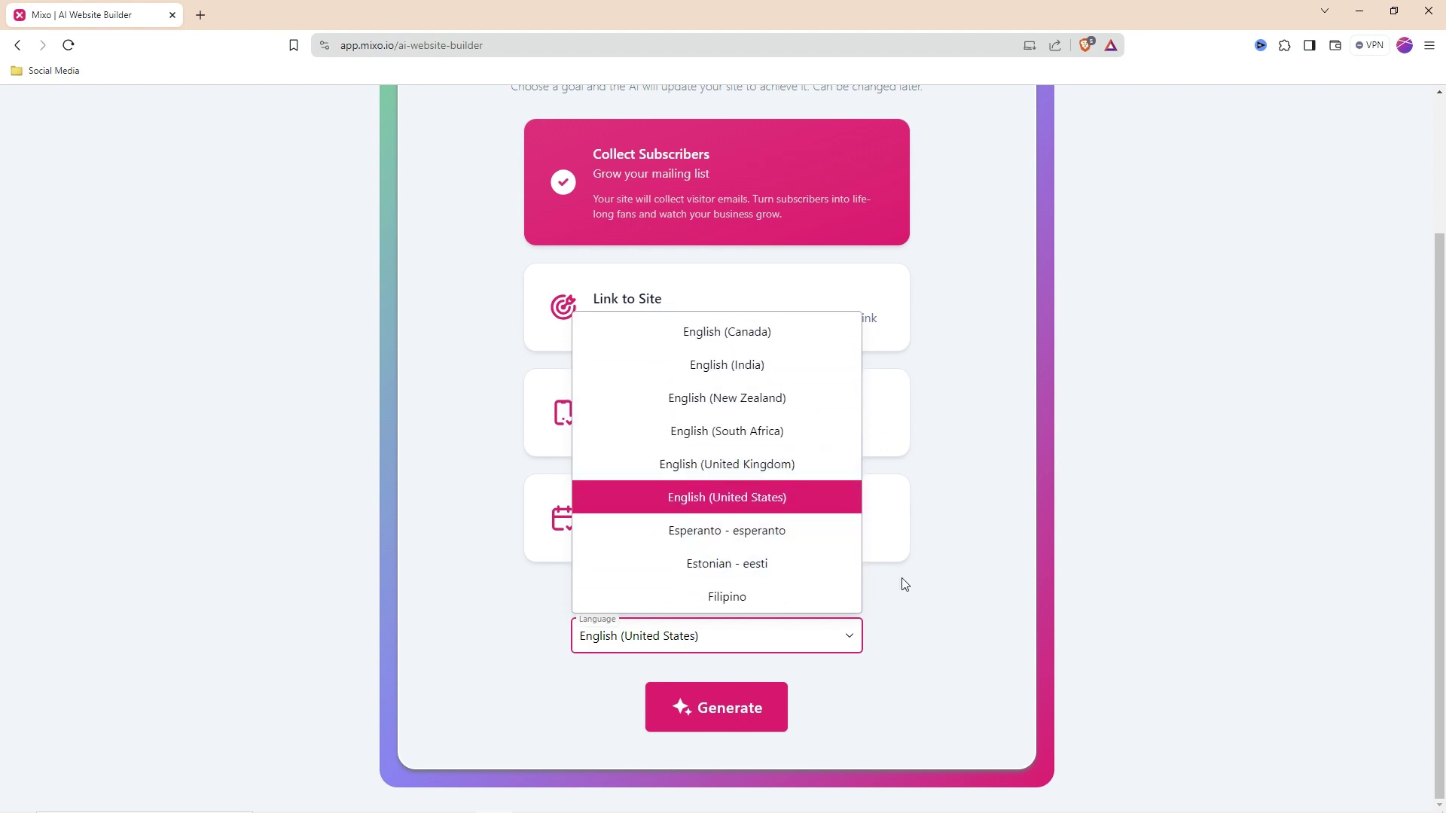
# Keep English (United States) as the website language and generate the site
pyautogui.click(992, 576)
pyautogui.click(734, 714)
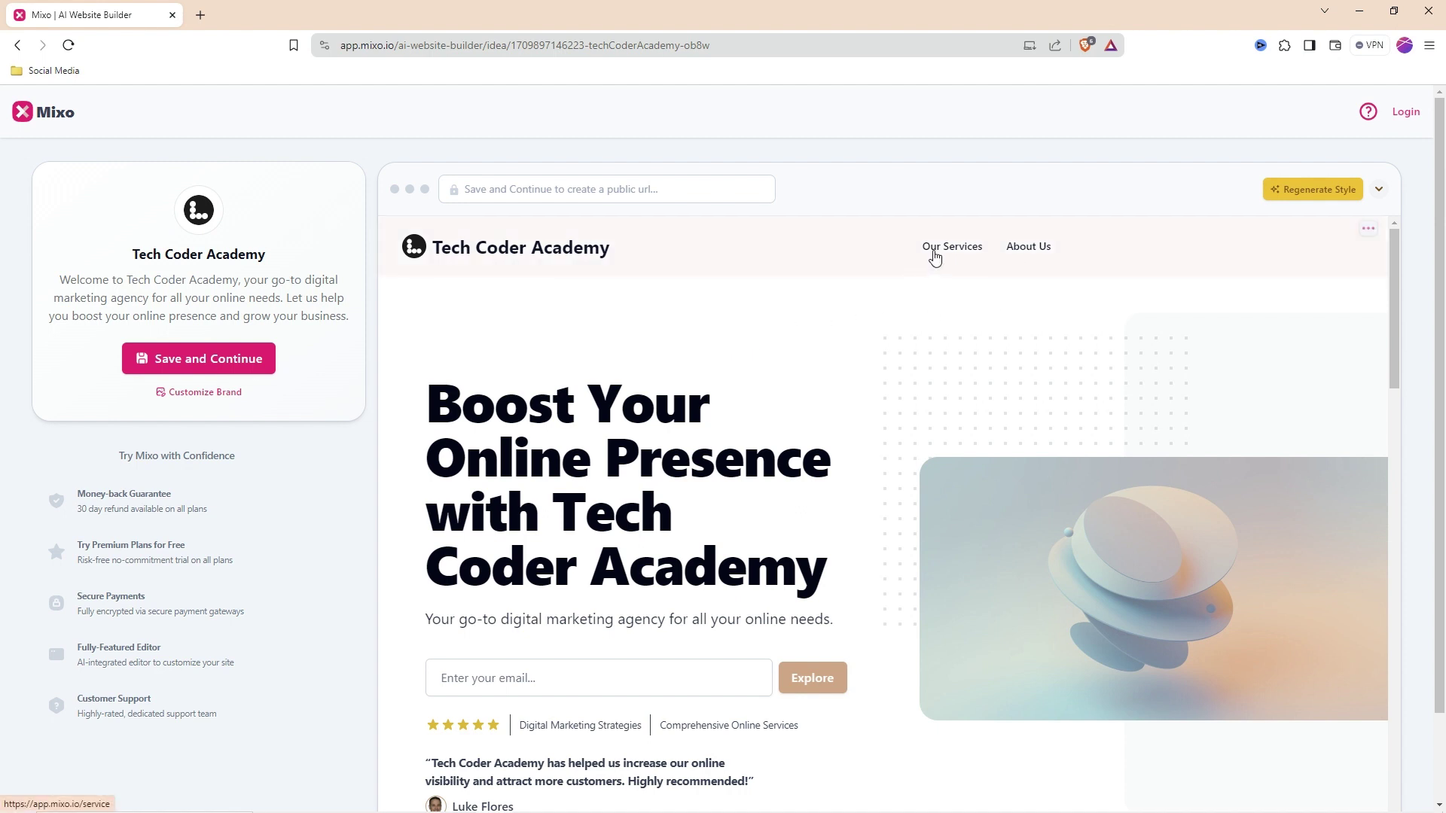
# Examine the generated homepage from its opening section through the features and testimonial to the footer
pyautogui.scroll(-2, 994, 301)
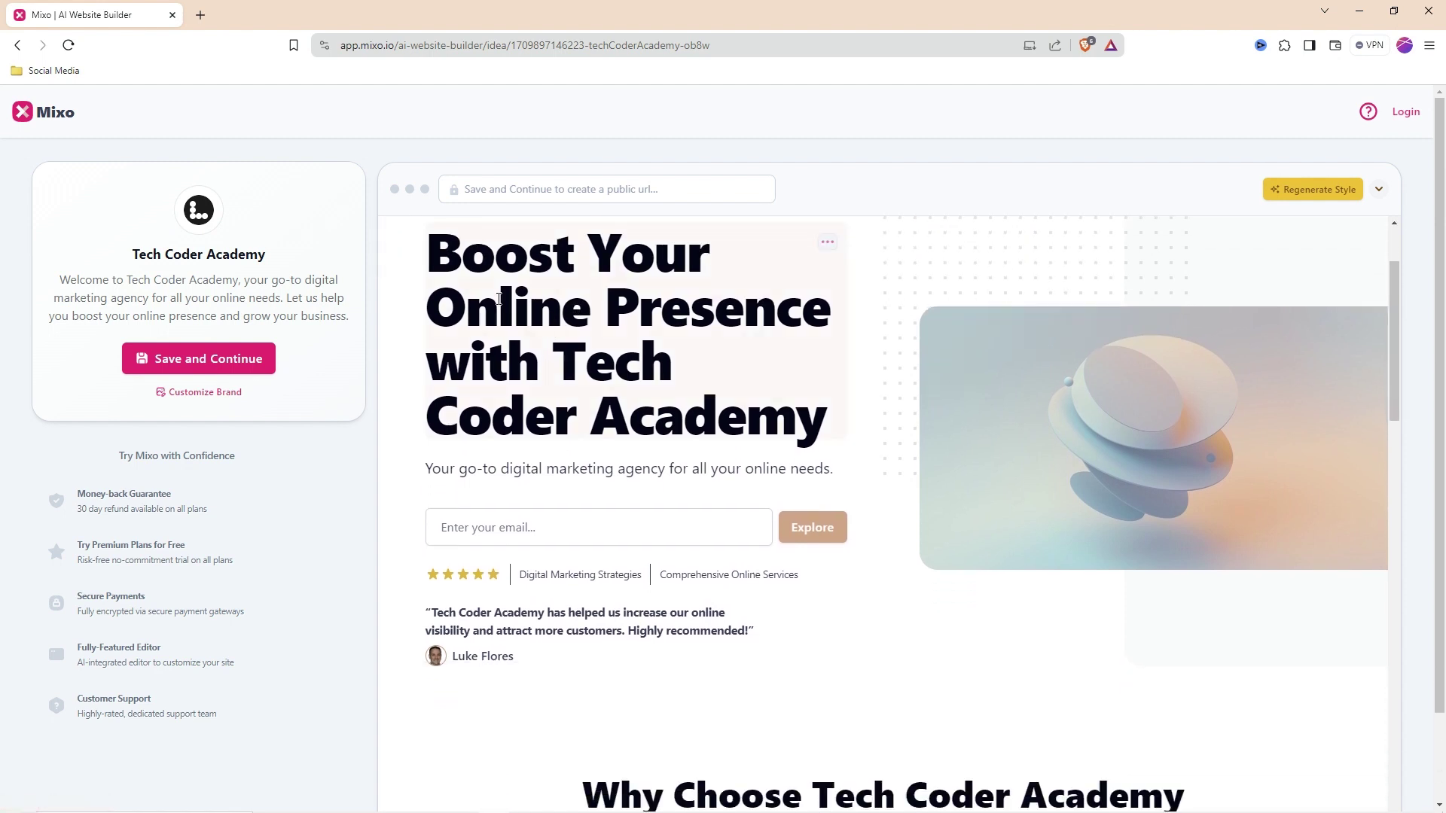
pyautogui.scroll(1, 505, 369)
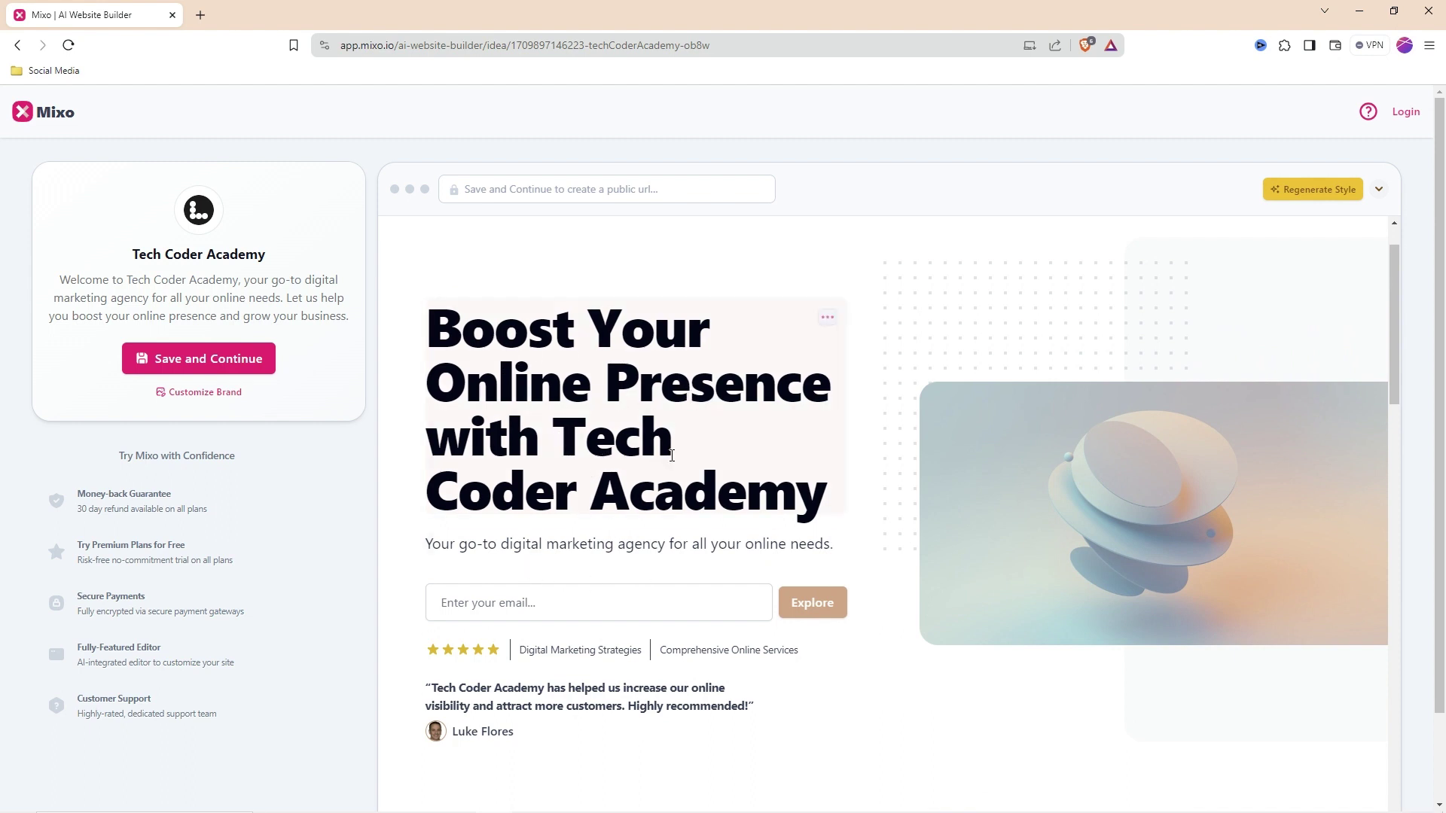
pyautogui.scroll(-1, 672, 455)
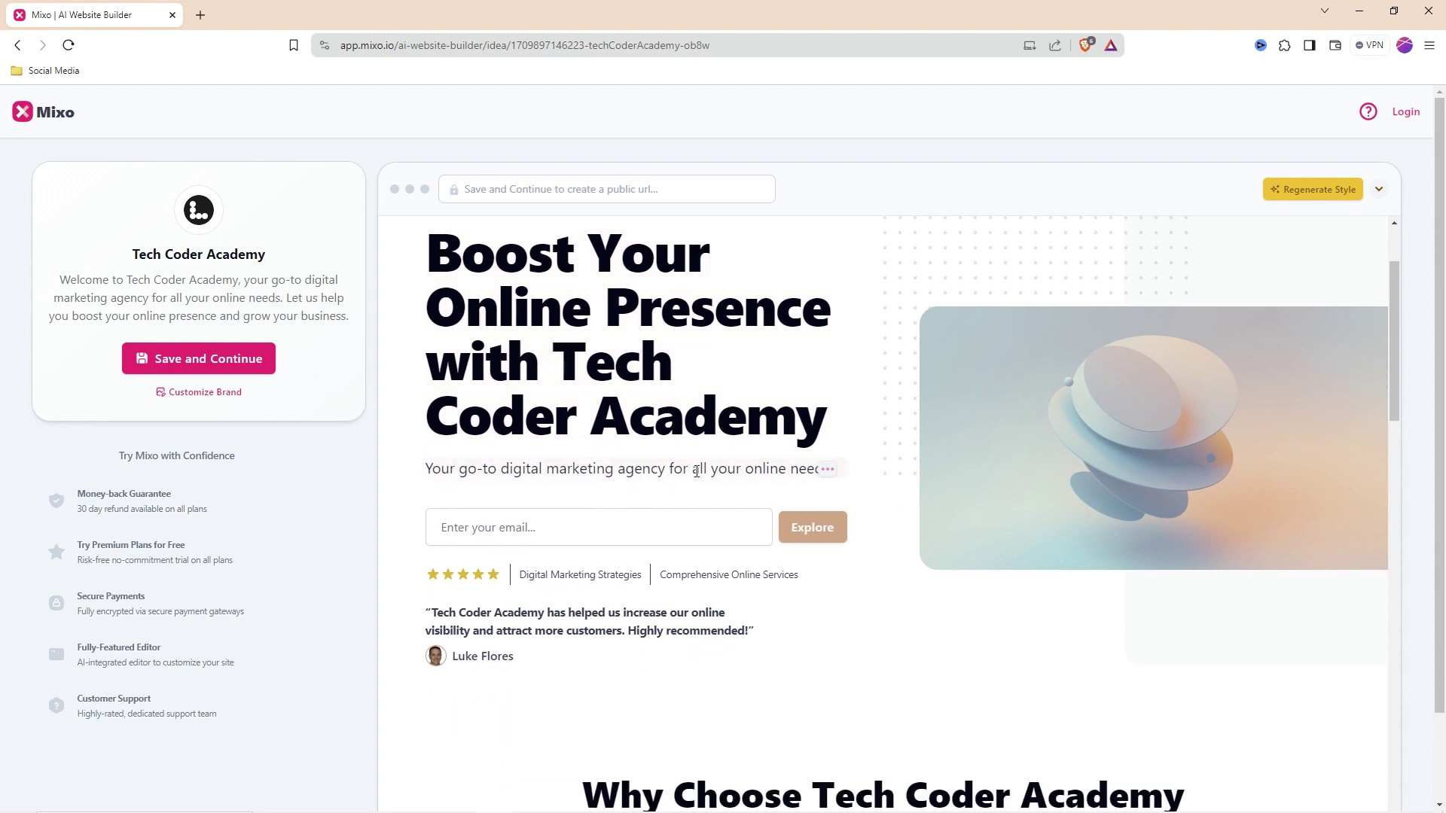
pyautogui.scroll(-1, 464, 461)
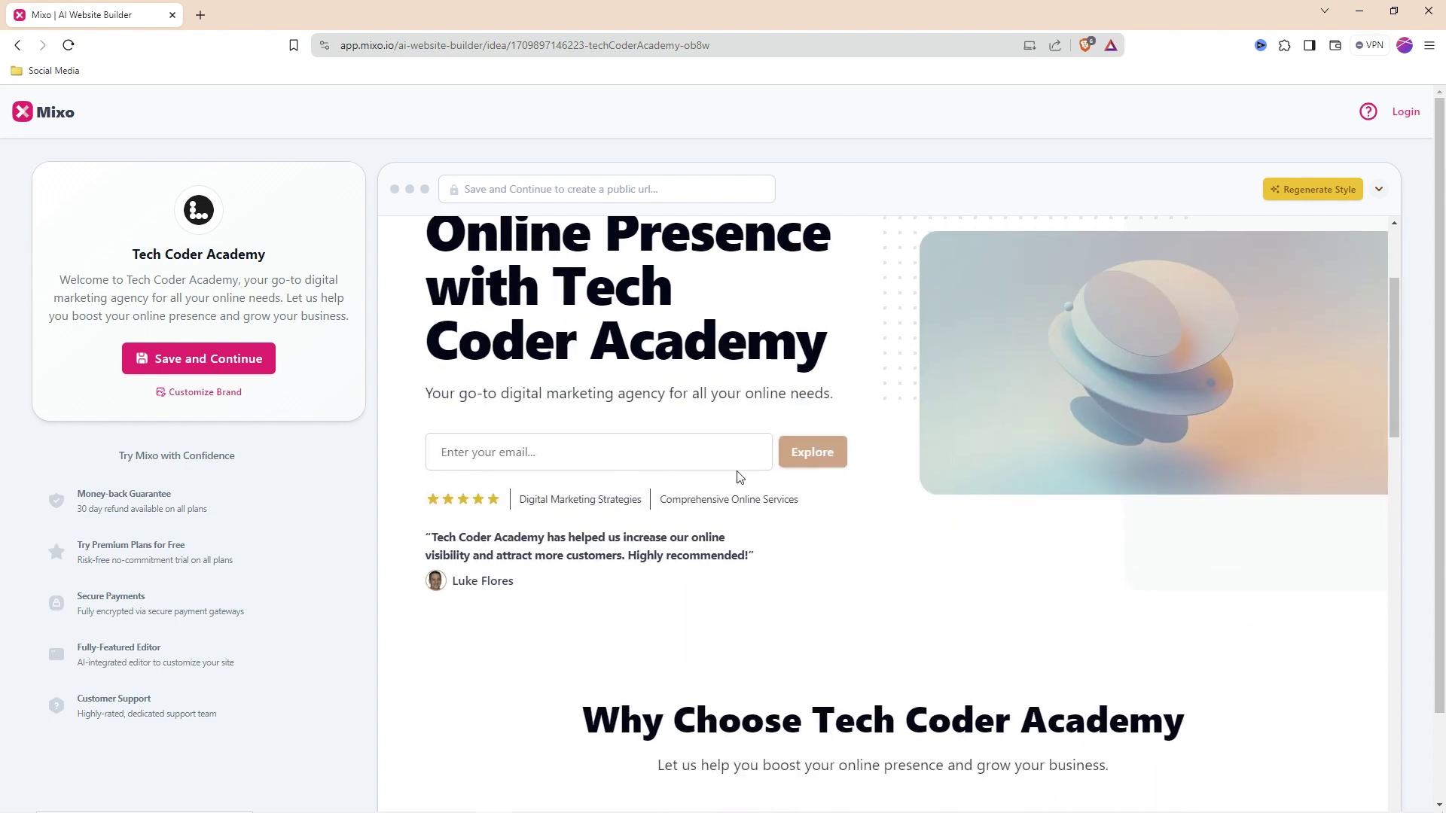
pyautogui.scroll(-1, 670, 471)
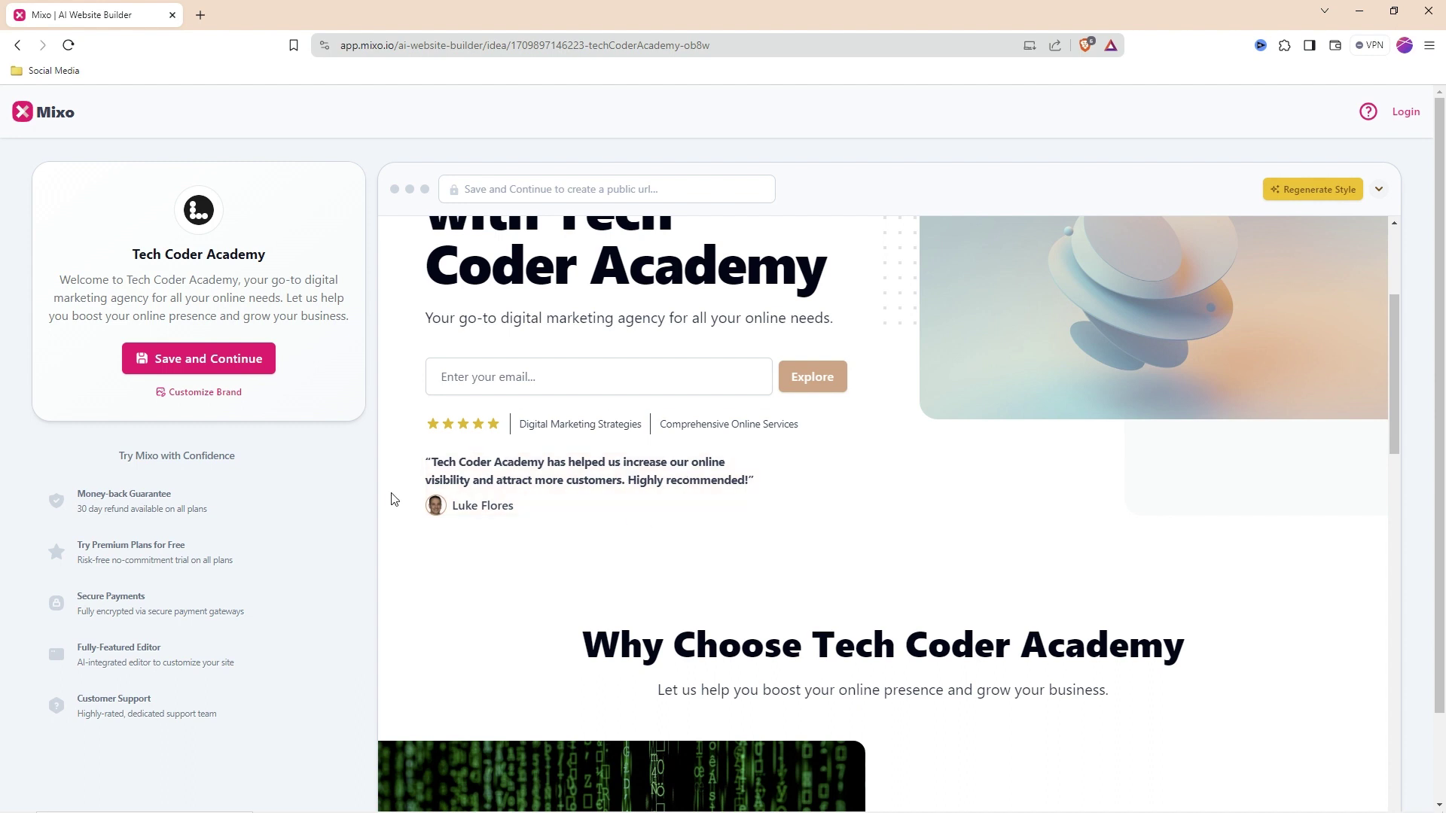
pyautogui.scroll(-2, 607, 501)
pyautogui.scroll(-1, 808, 508)
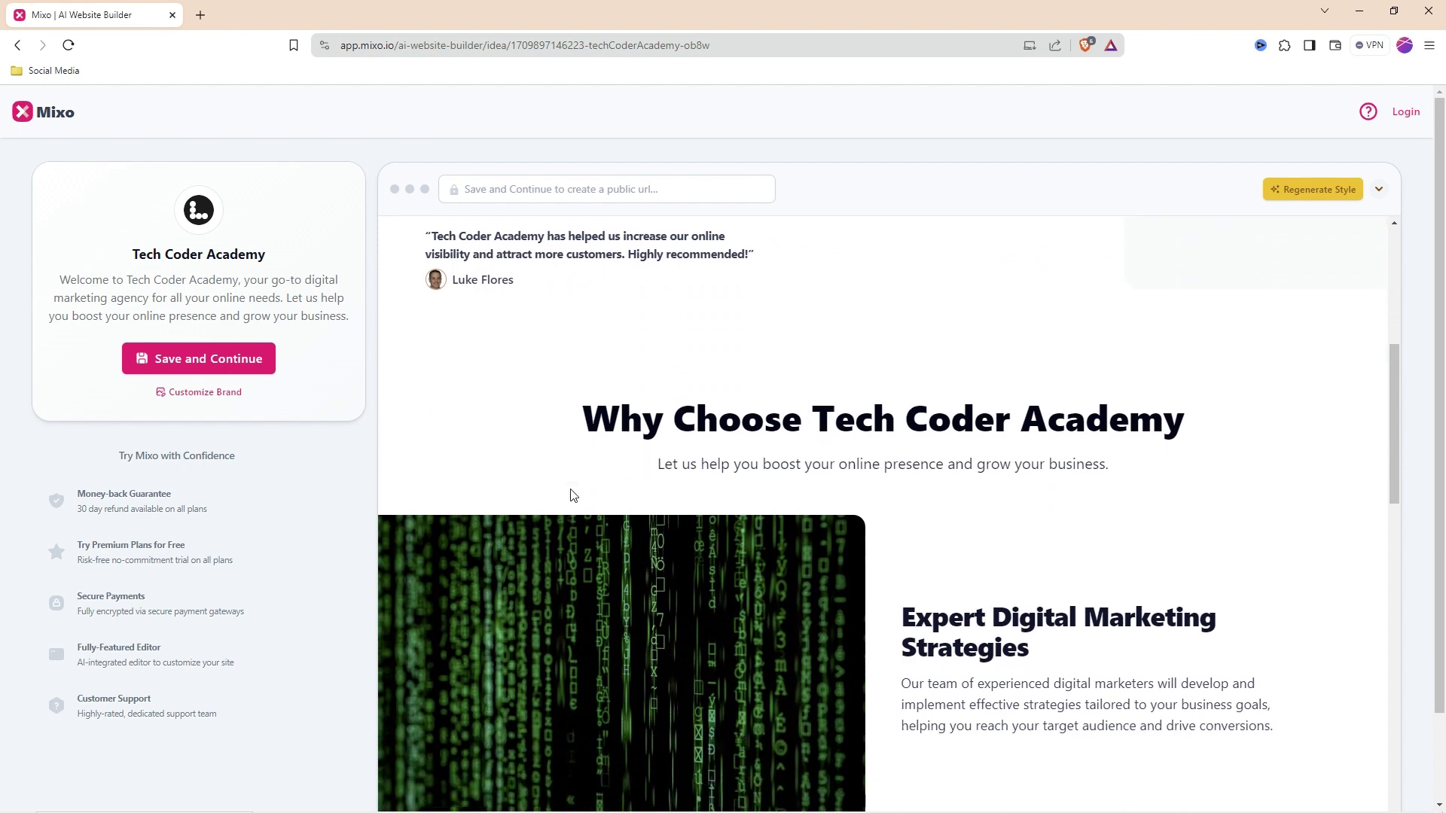
pyautogui.scroll(-5, 816, 484)
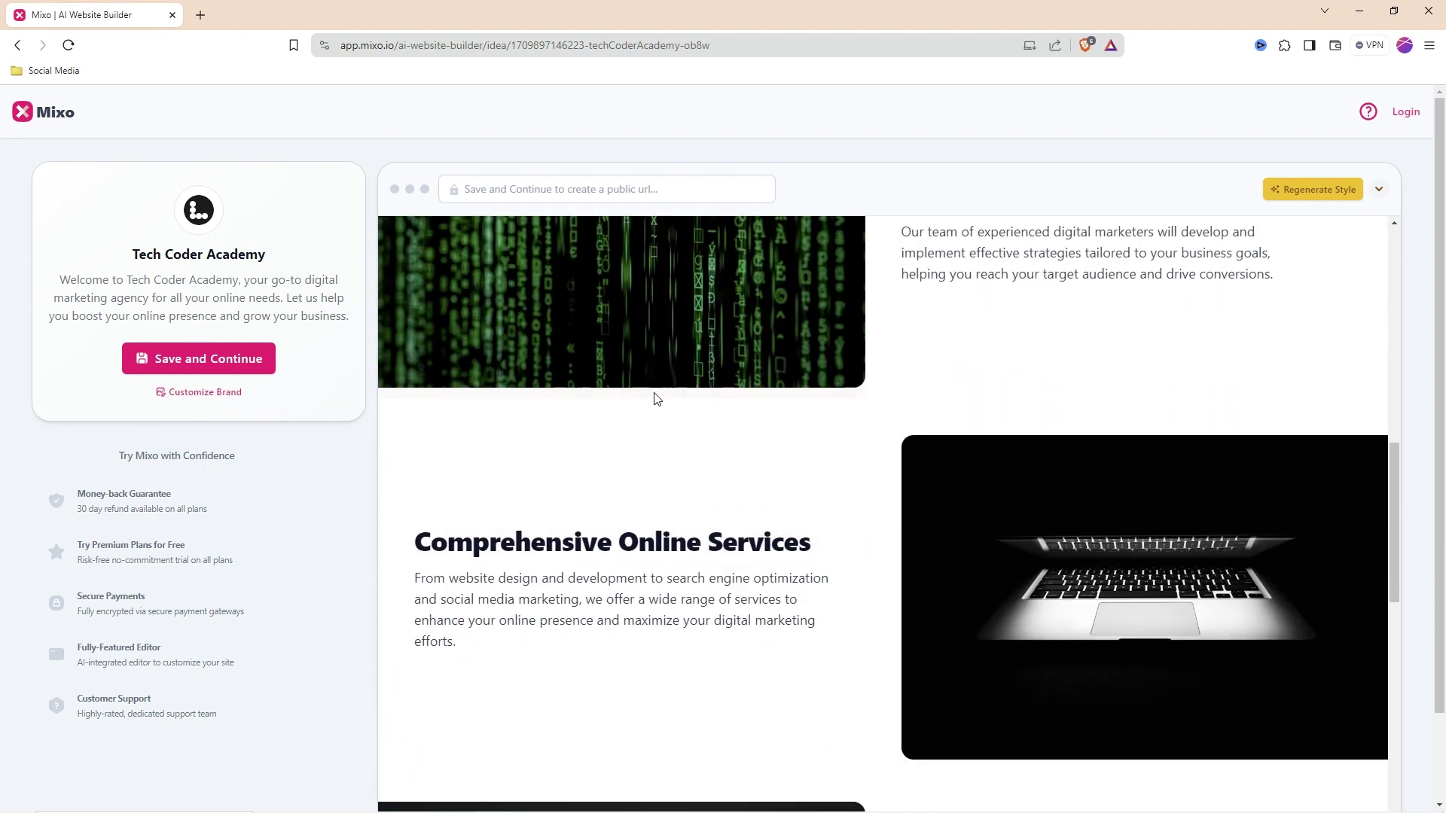
pyautogui.scroll(-10, 832, 474)
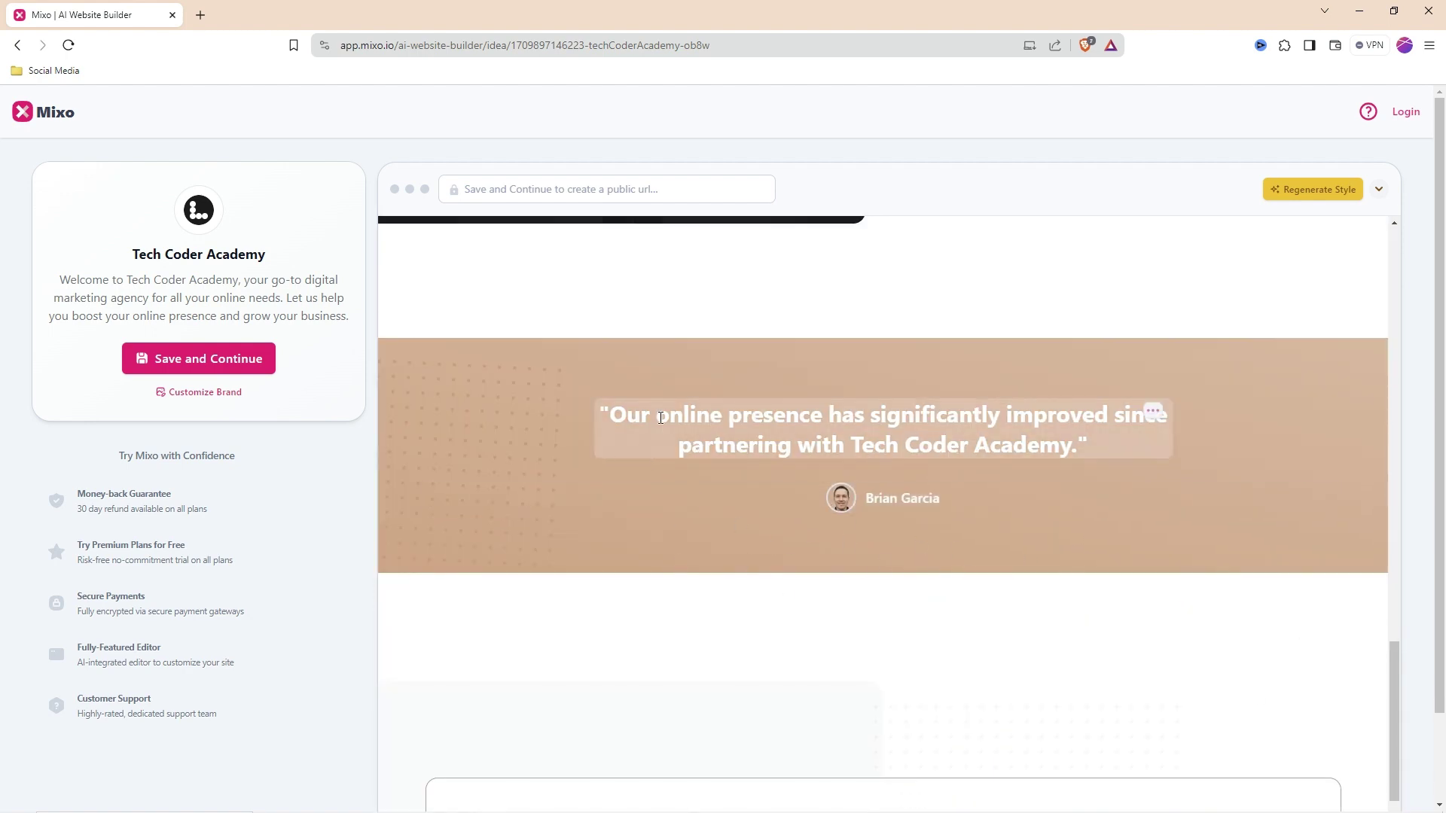
pyautogui.scroll(-6, 889, 514)
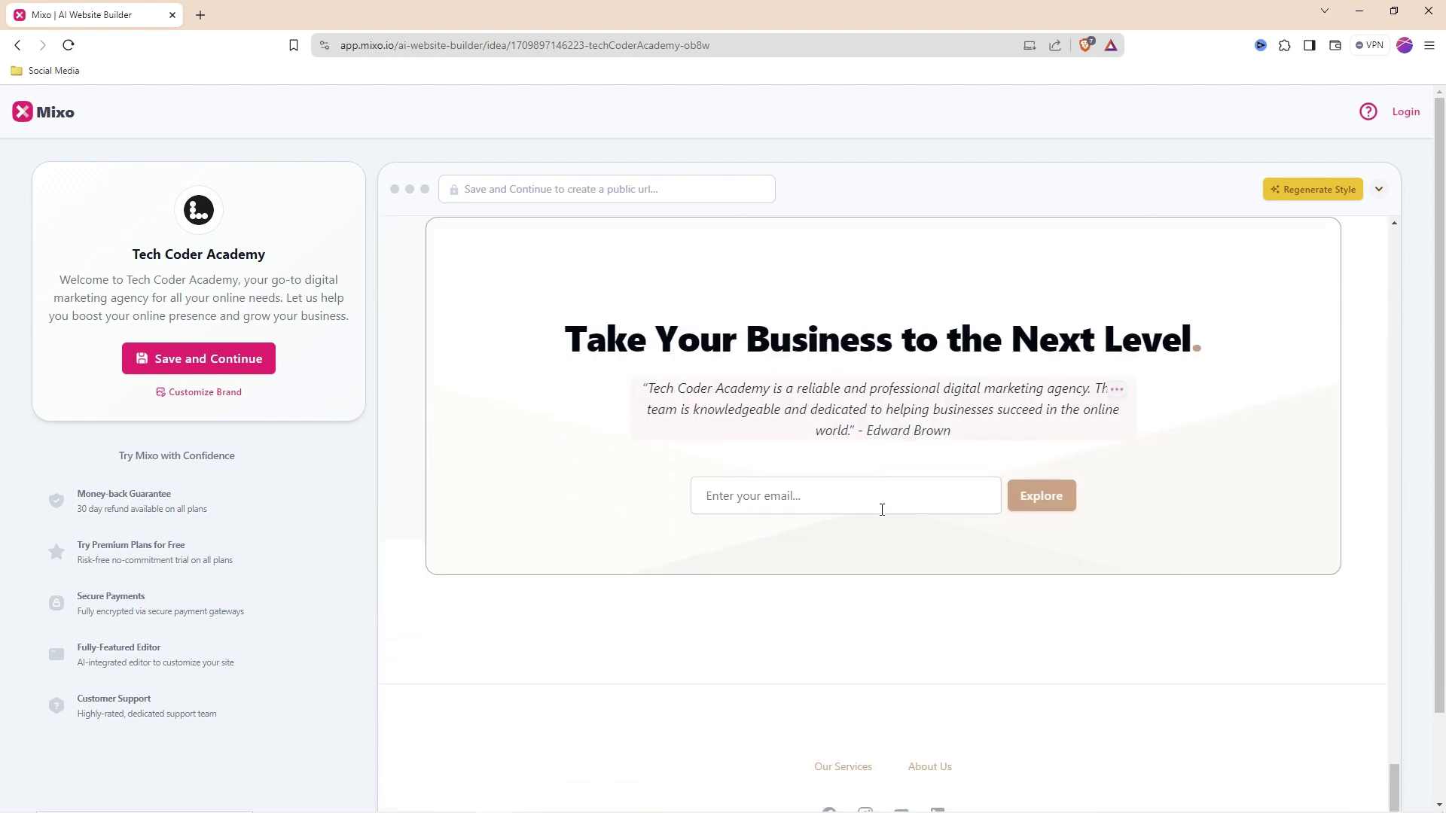
# Review the generated homepage's closing call to action and footer, plus the opening section and the start of the features
pyautogui.scroll(-2, 882, 510)
pyautogui.scroll(1, 768, 533)
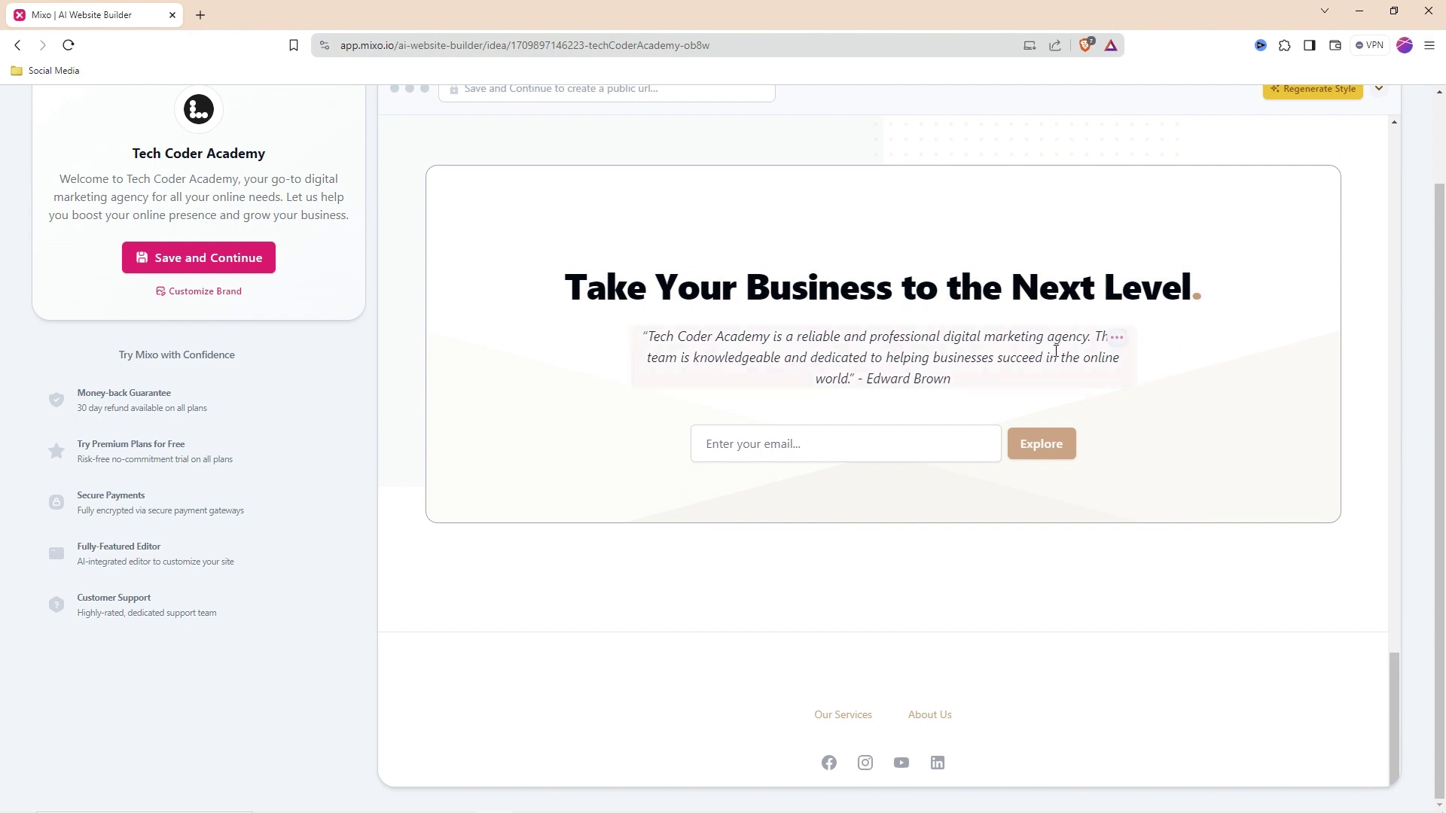
pyautogui.scroll(-1, 894, 549)
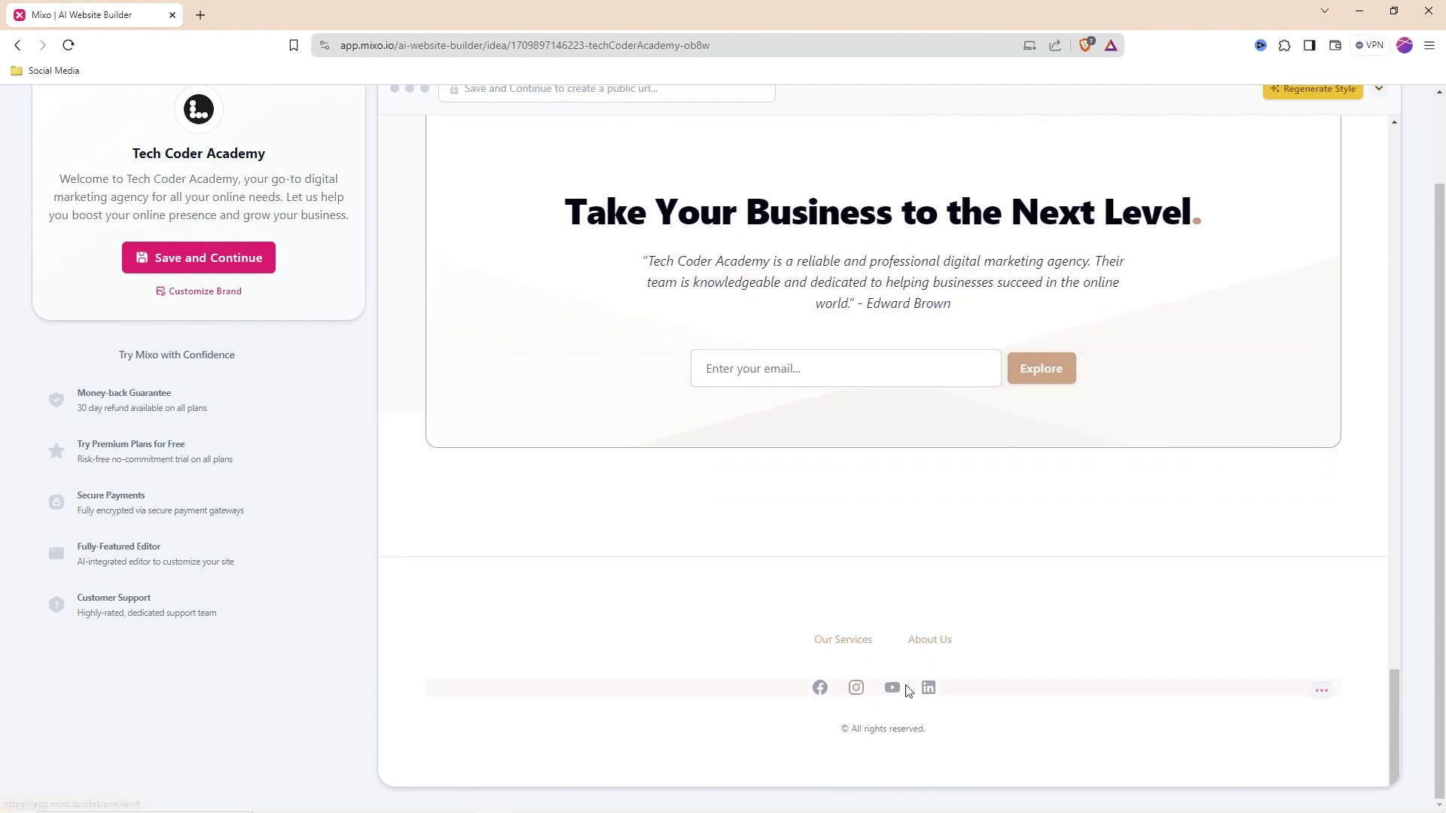
pyautogui.scroll(8, 891, 549)
pyautogui.scroll(15, 888, 545)
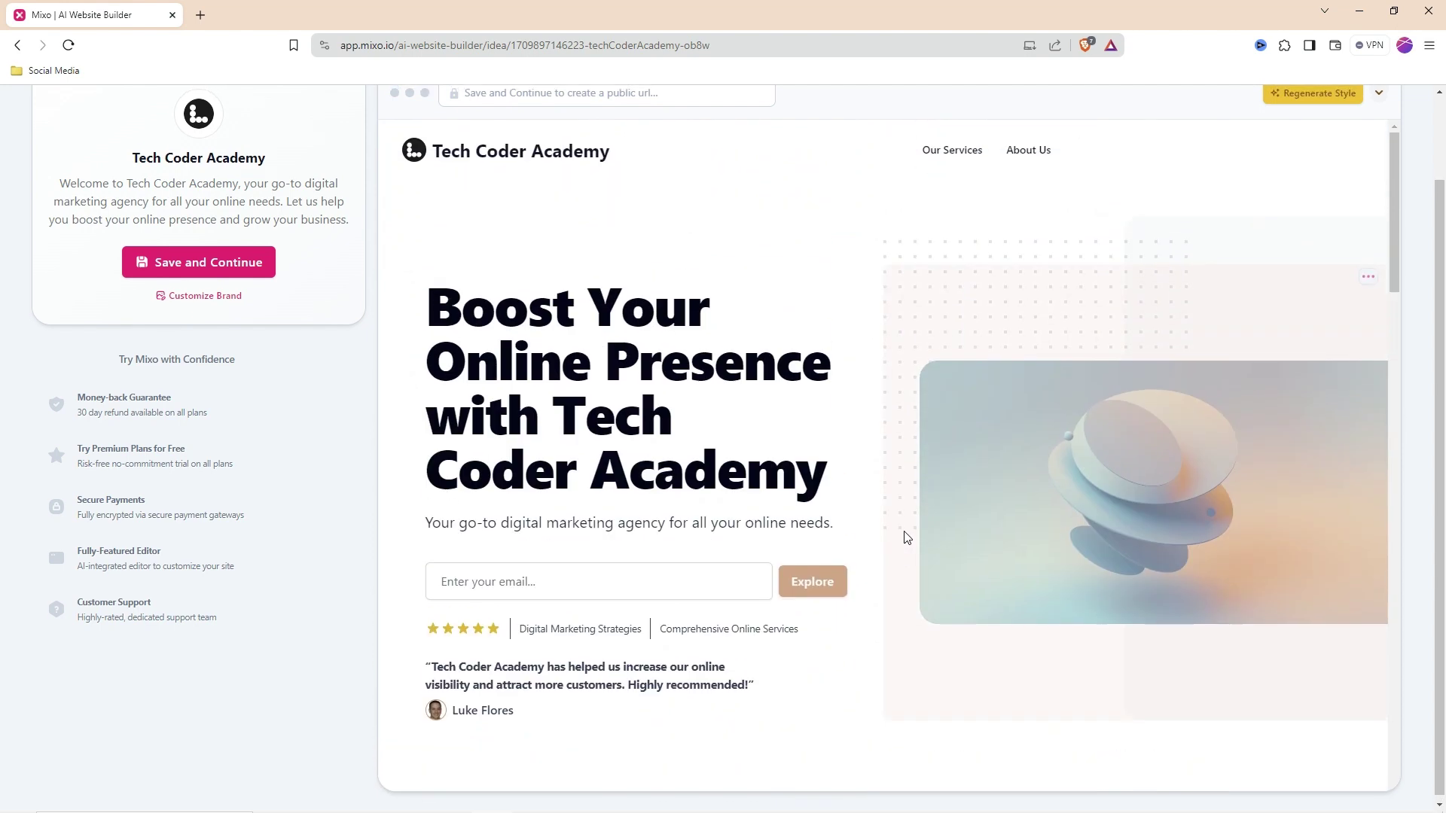
pyautogui.scroll(2, 891, 550)
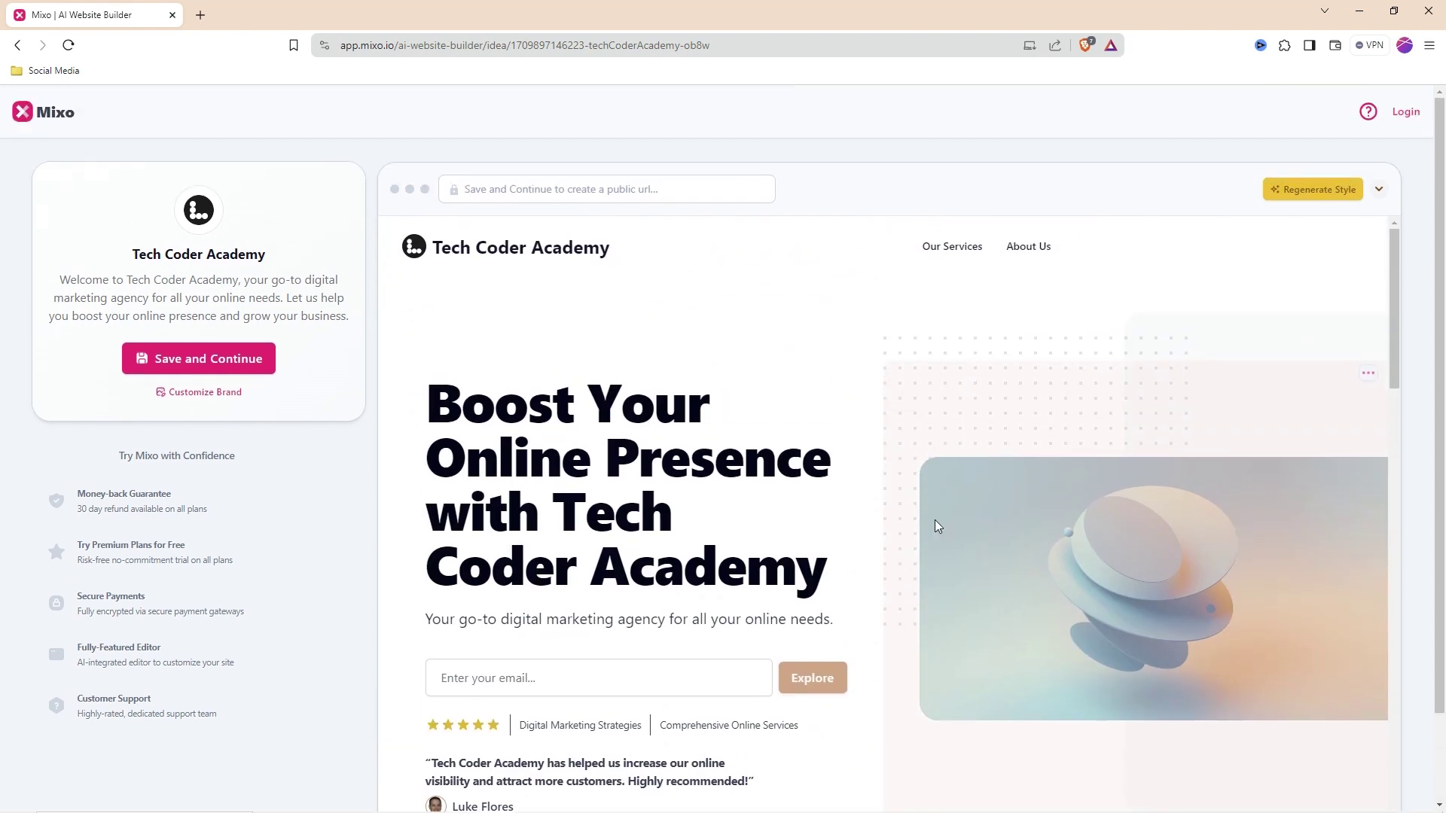
pyautogui.click(1306, 202)
pyautogui.scroll(-6, 779, 441)
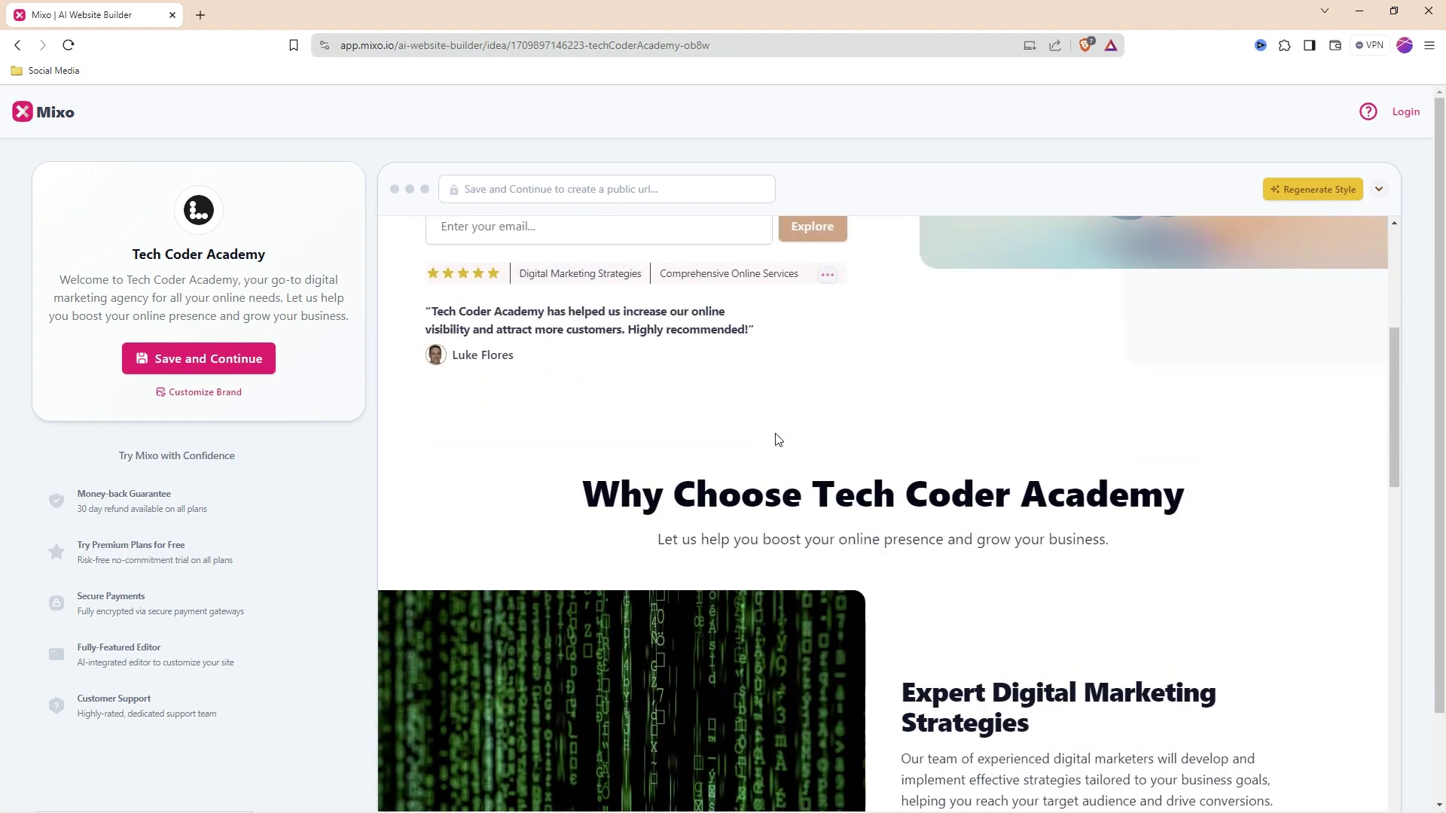
pyautogui.scroll(6, 778, 440)
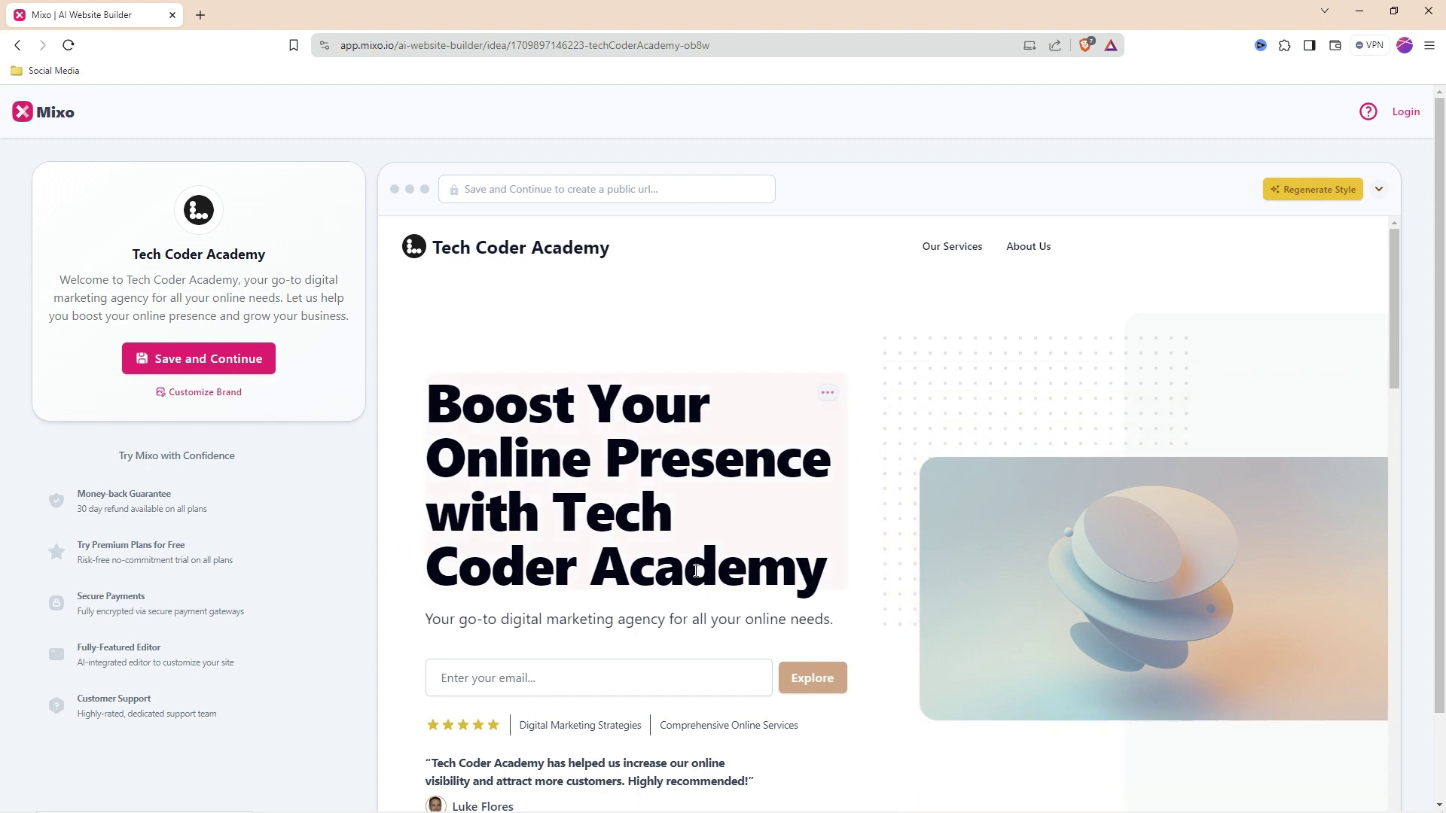
# Sign in with Google and save the generated Tech Coder Academy site to the account
pyautogui.click(199, 361)
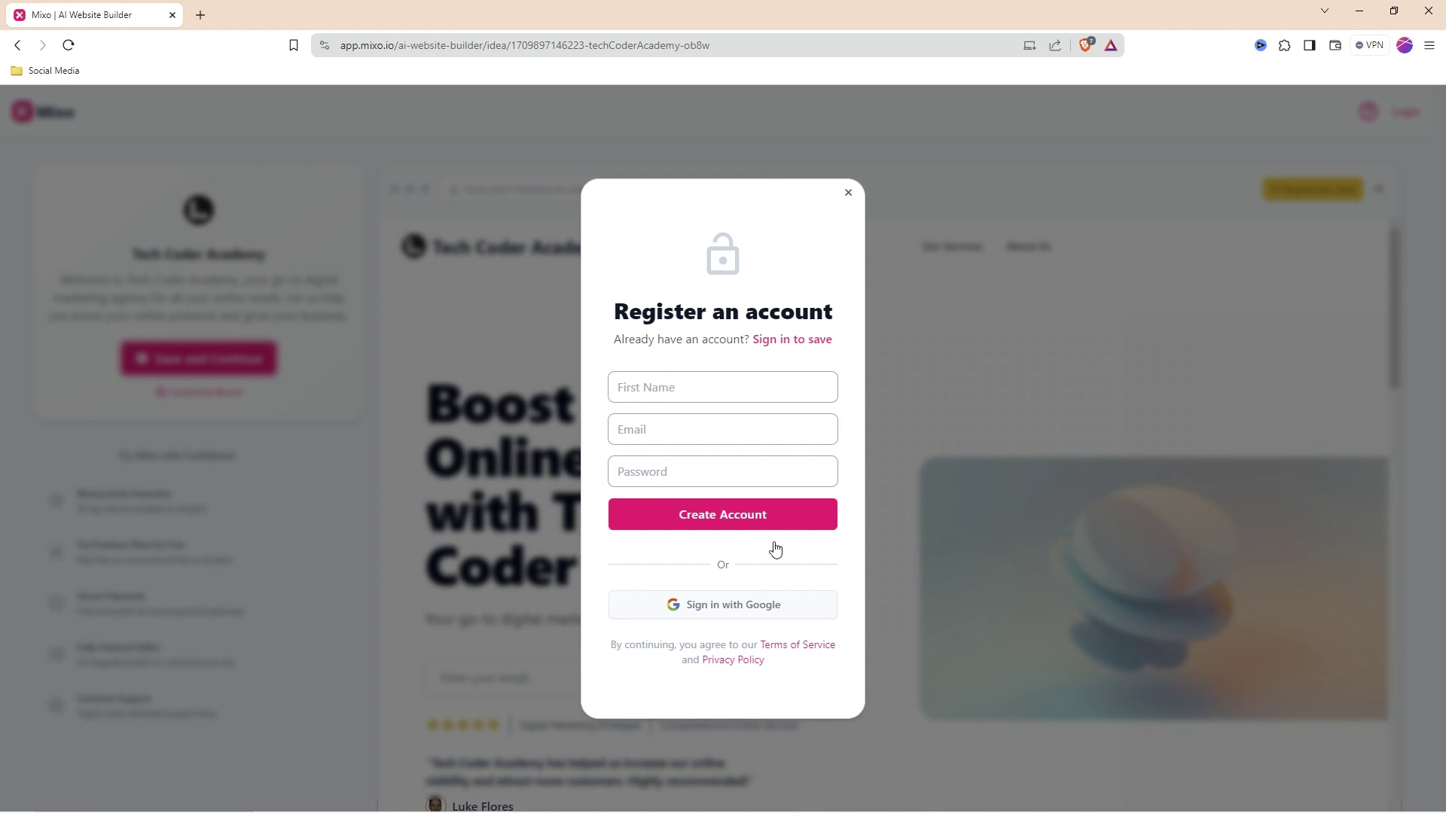
pyautogui.click(719, 613)
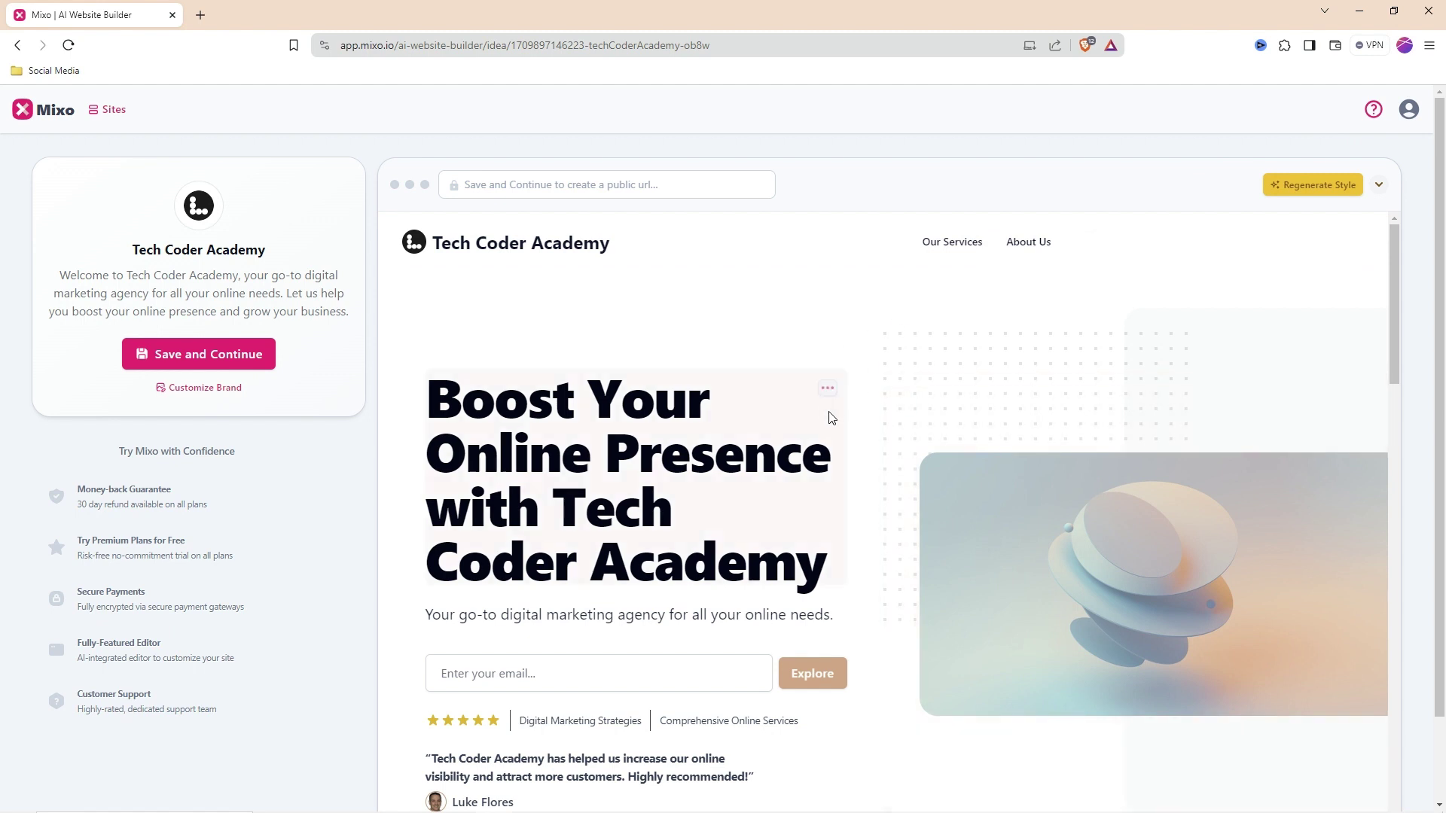
pyautogui.click(220, 366)
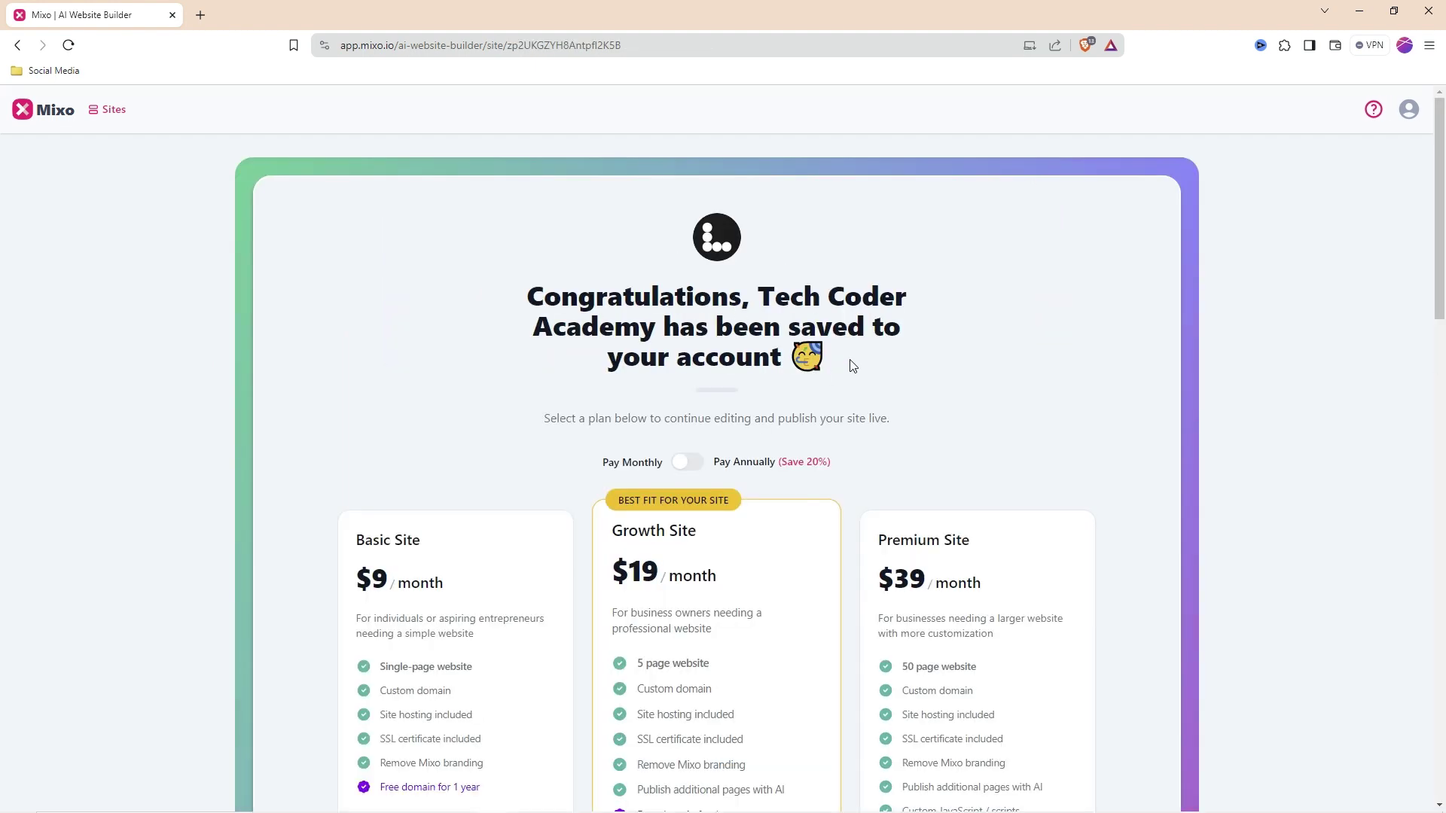
# Compare the prices and included features of the Basic, Growth and Premium site plans
pyautogui.scroll(-5, 813, 406)
pyautogui.scroll(5, 773, 445)
pyautogui.scroll(-5, 742, 453)
pyautogui.scroll(5, 744, 453)
pyautogui.scroll(-2, 468, 557)
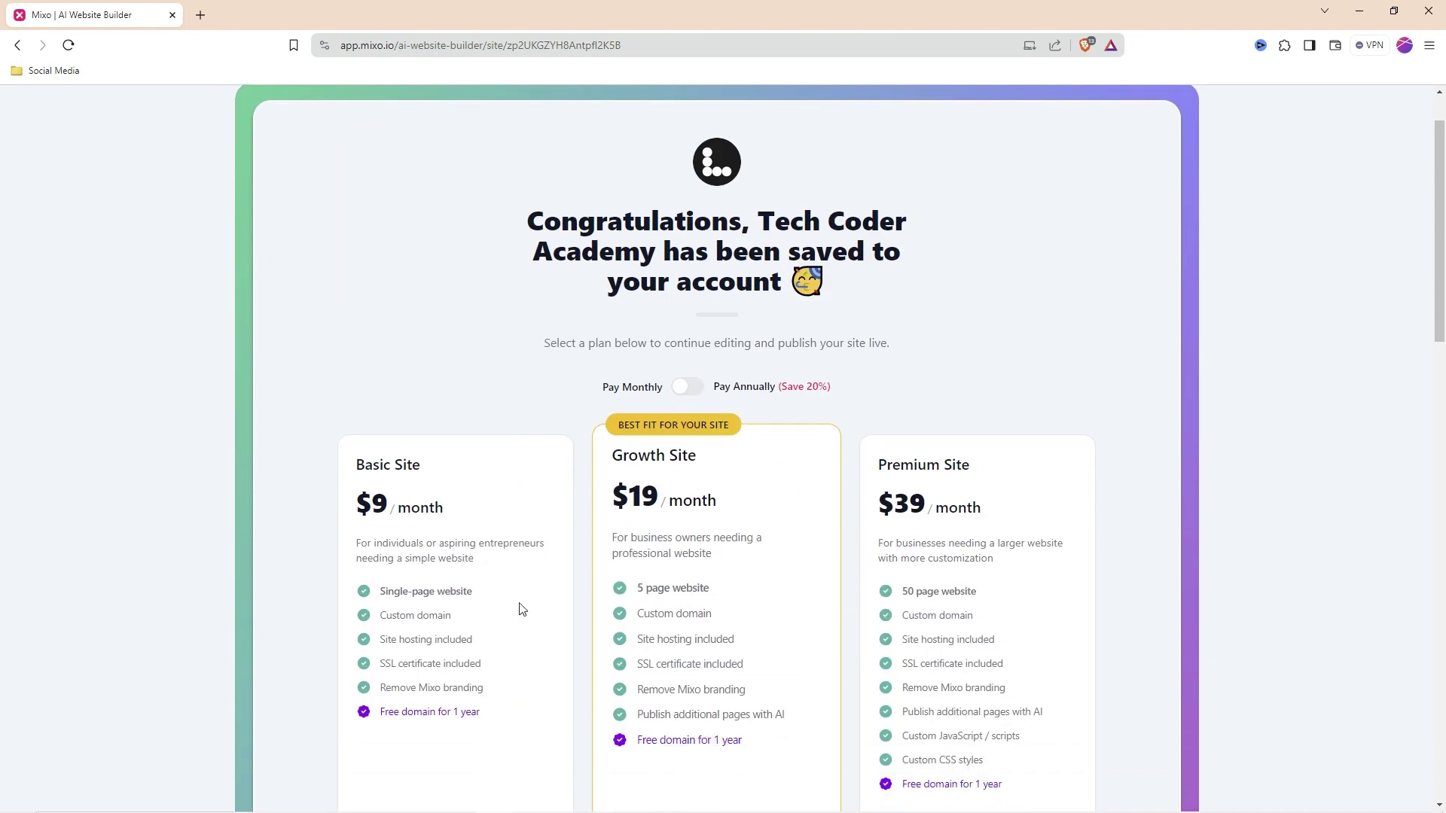
pyautogui.scroll(2, 841, 538)
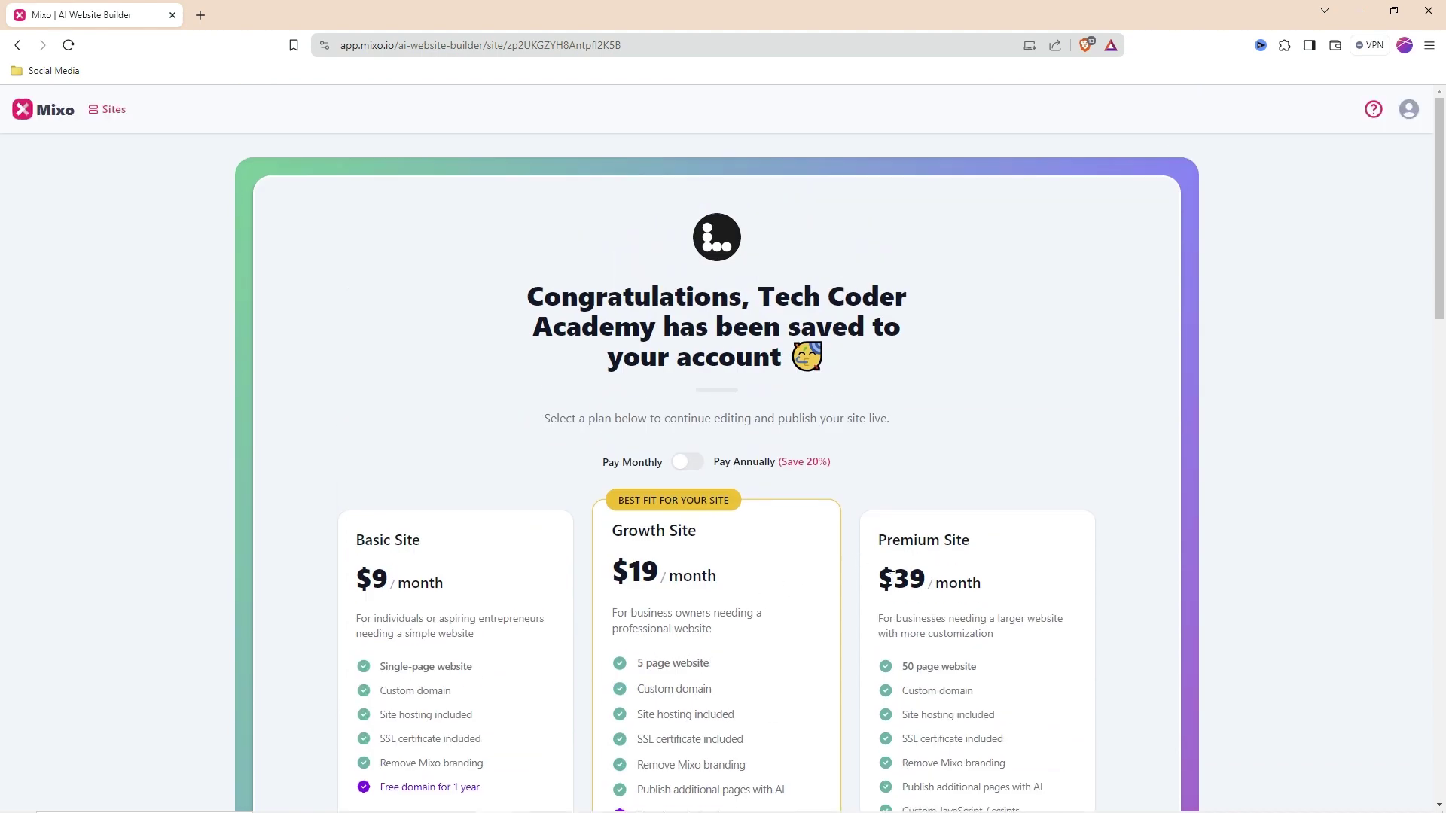
# Open the Tech Coder Academy site for editing and show the homepage's Hero section settings
pyautogui.click(111, 117)
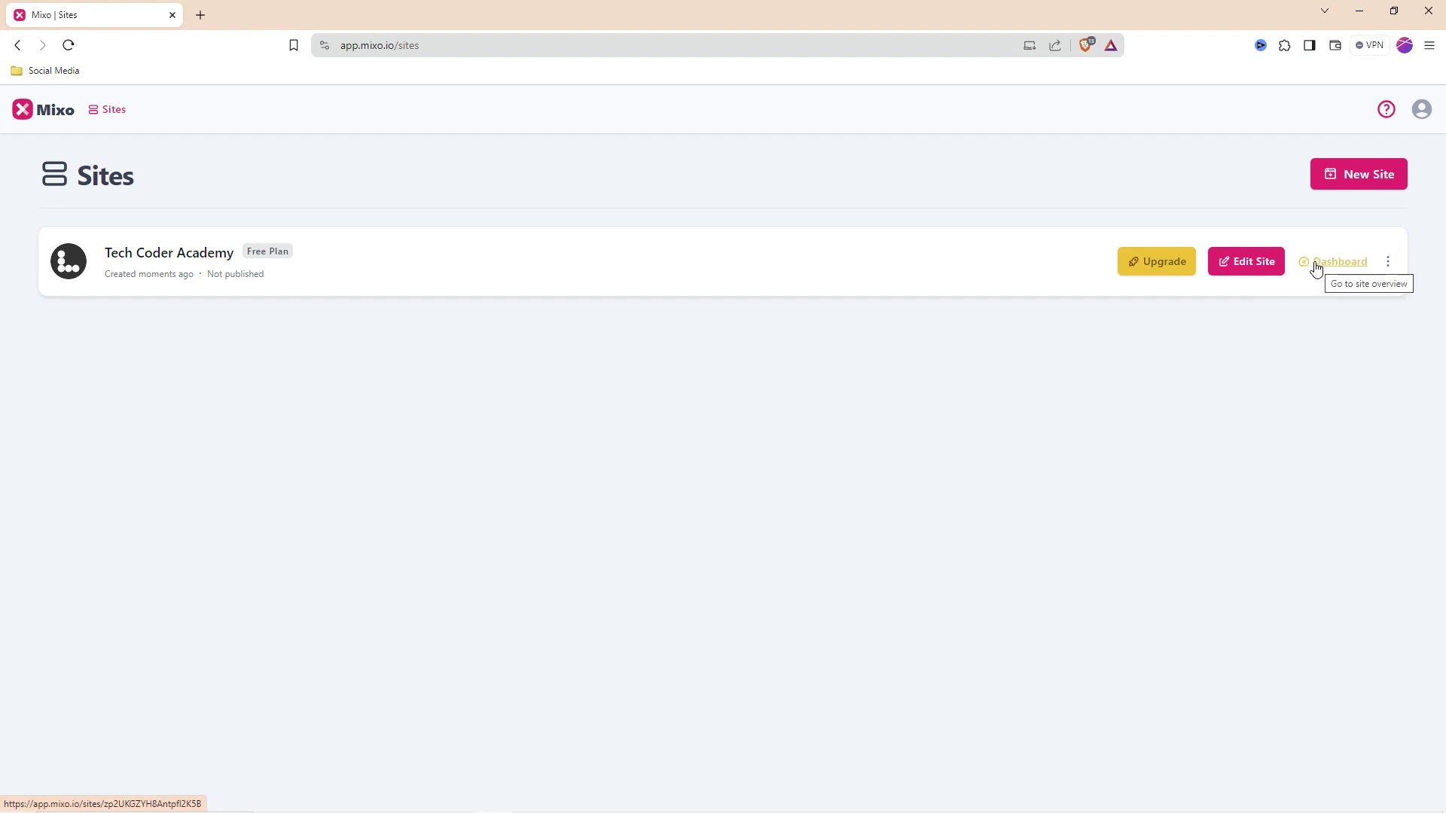
pyautogui.click(1243, 273)
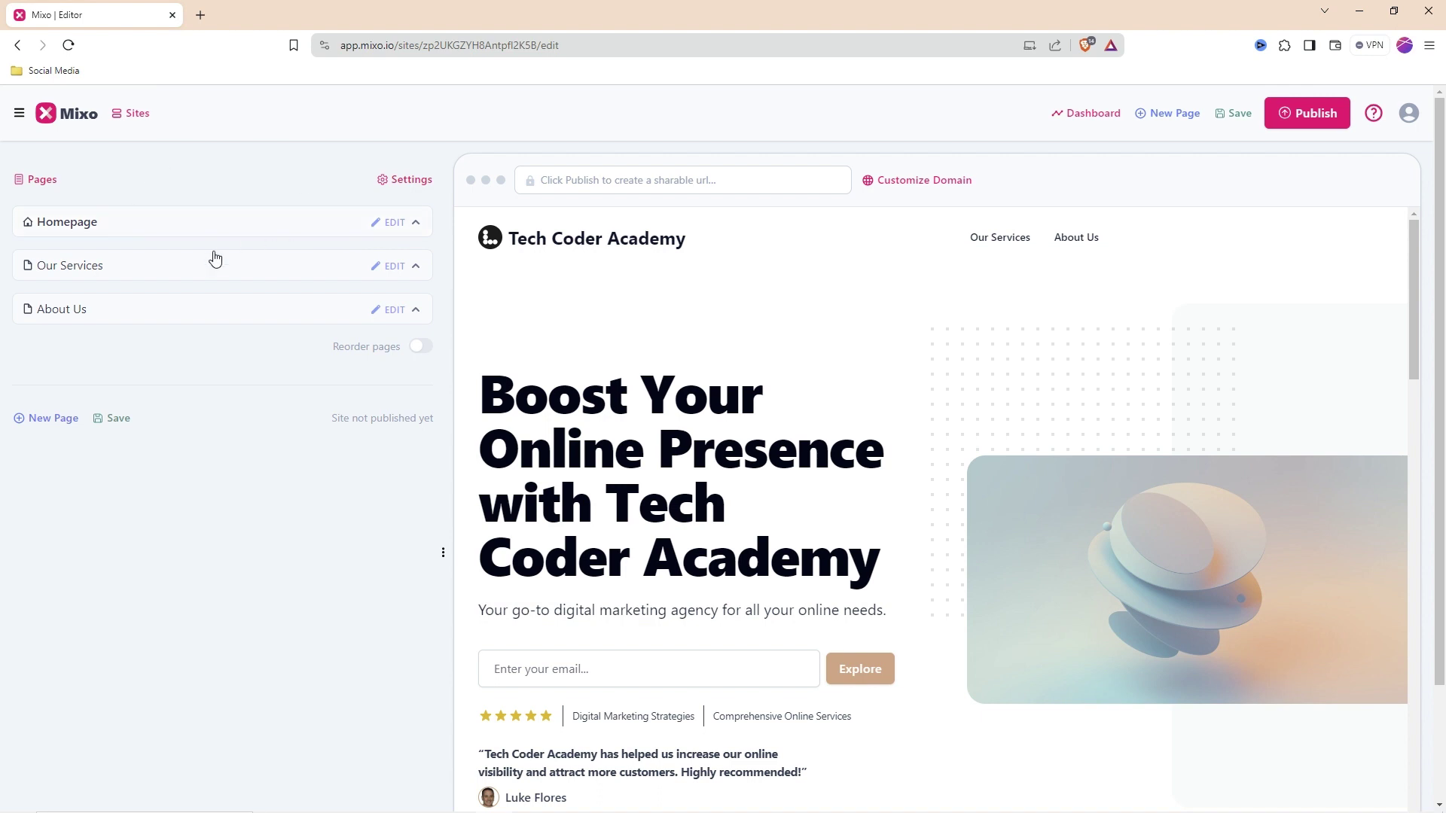
pyautogui.click(397, 223)
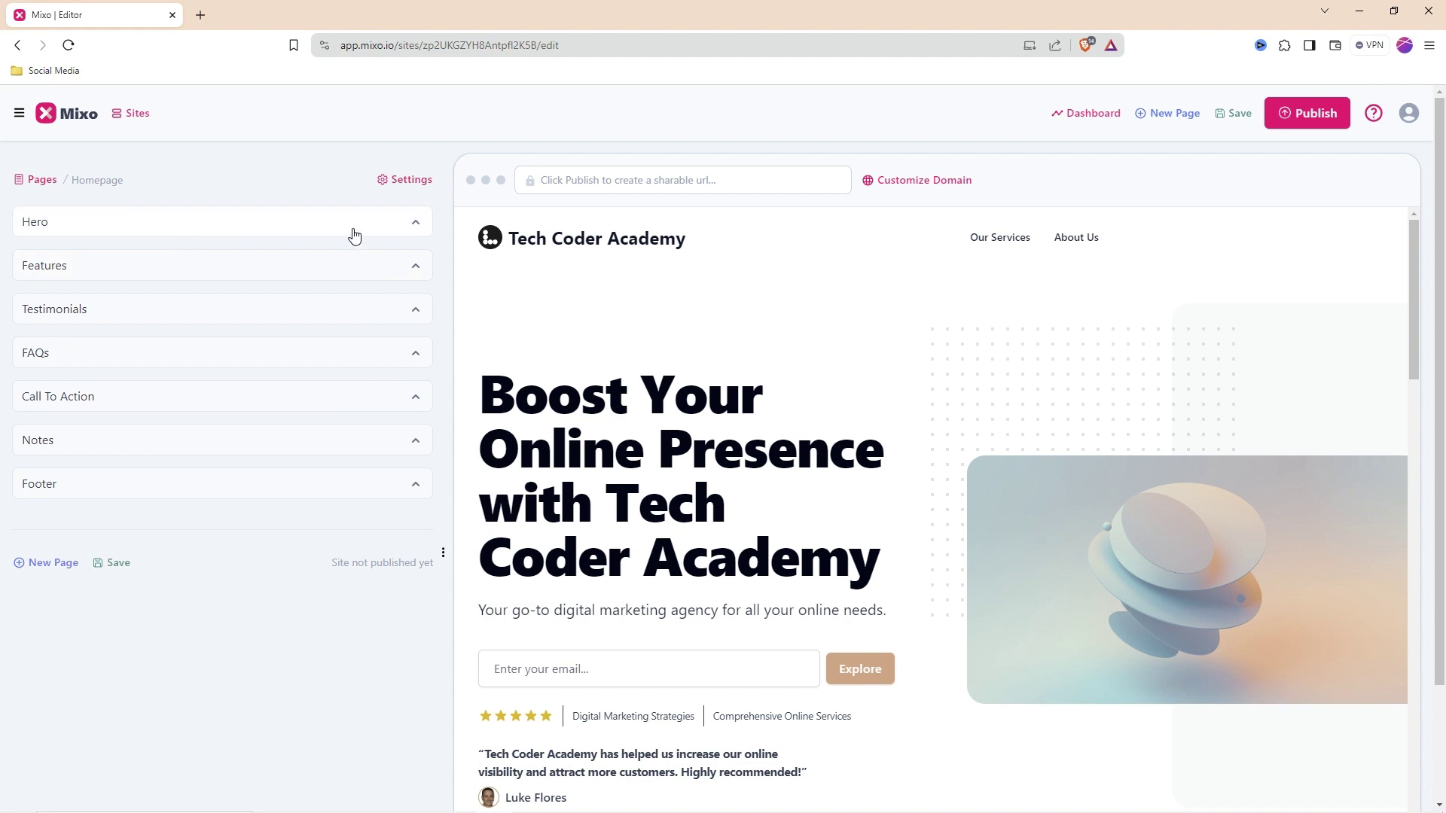
pyautogui.click(353, 237)
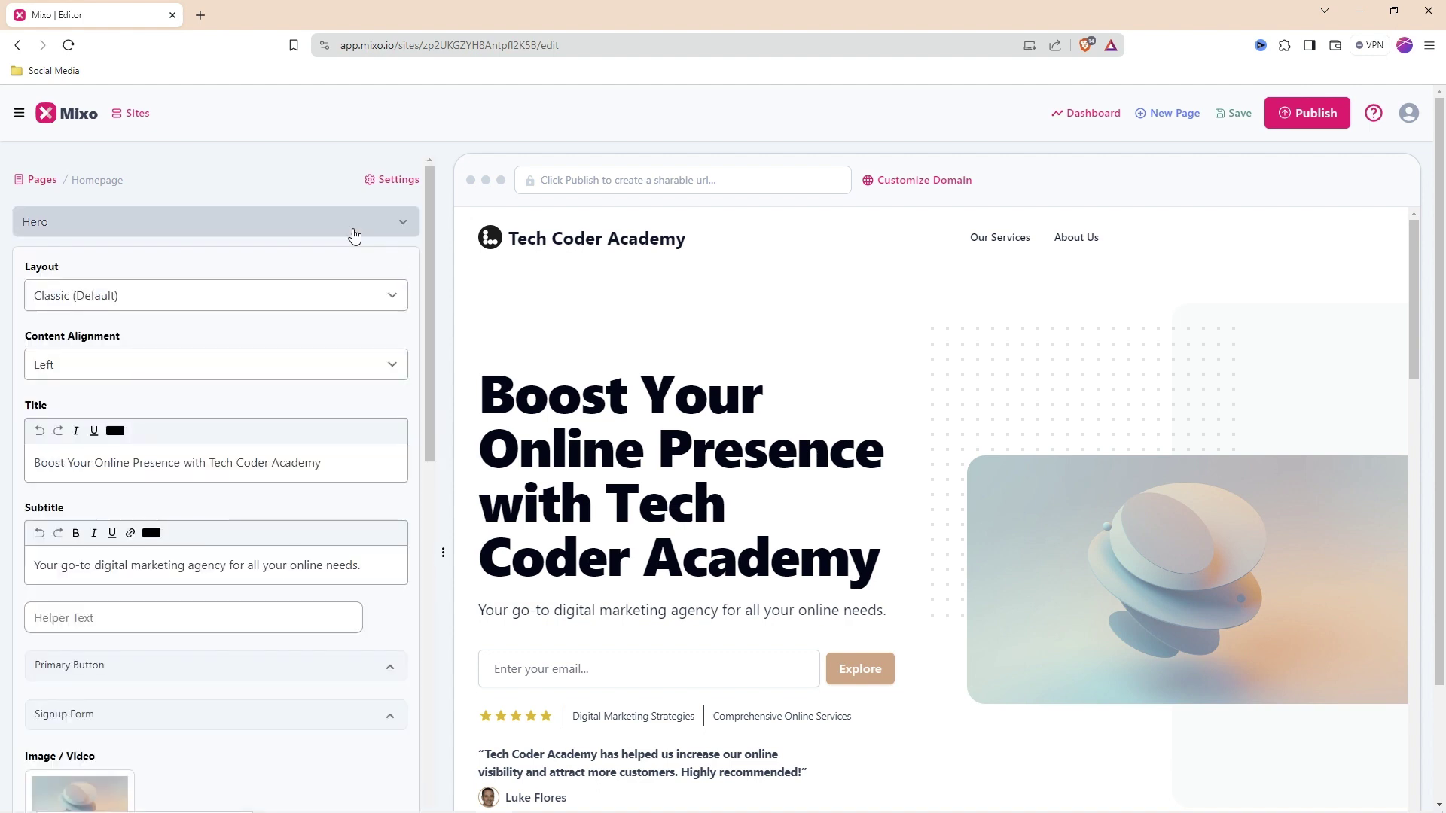
# Set the hero layout to Full Width with Background Image and check it in the preview
pyautogui.click(284, 296)
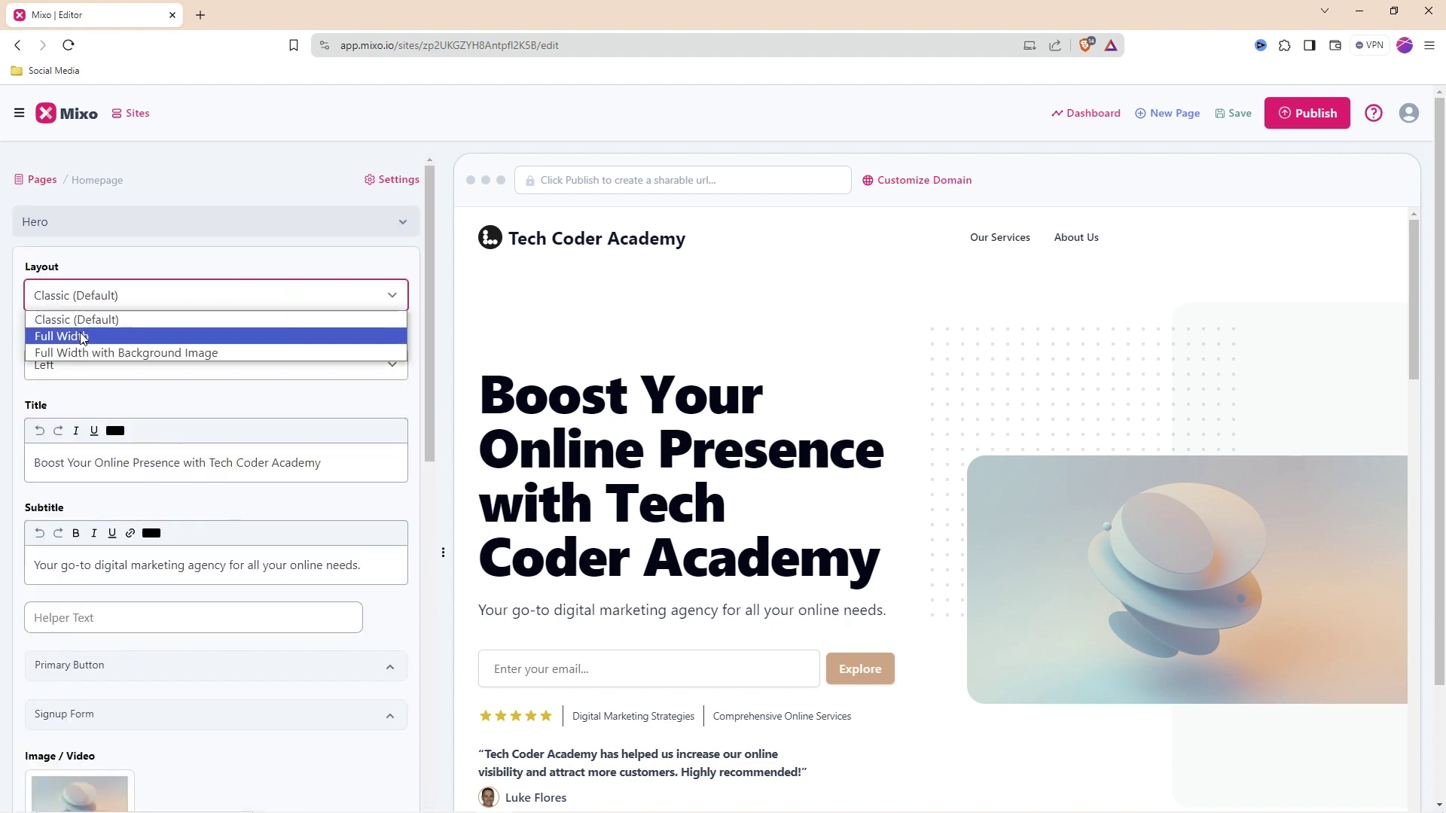
pyautogui.click(151, 352)
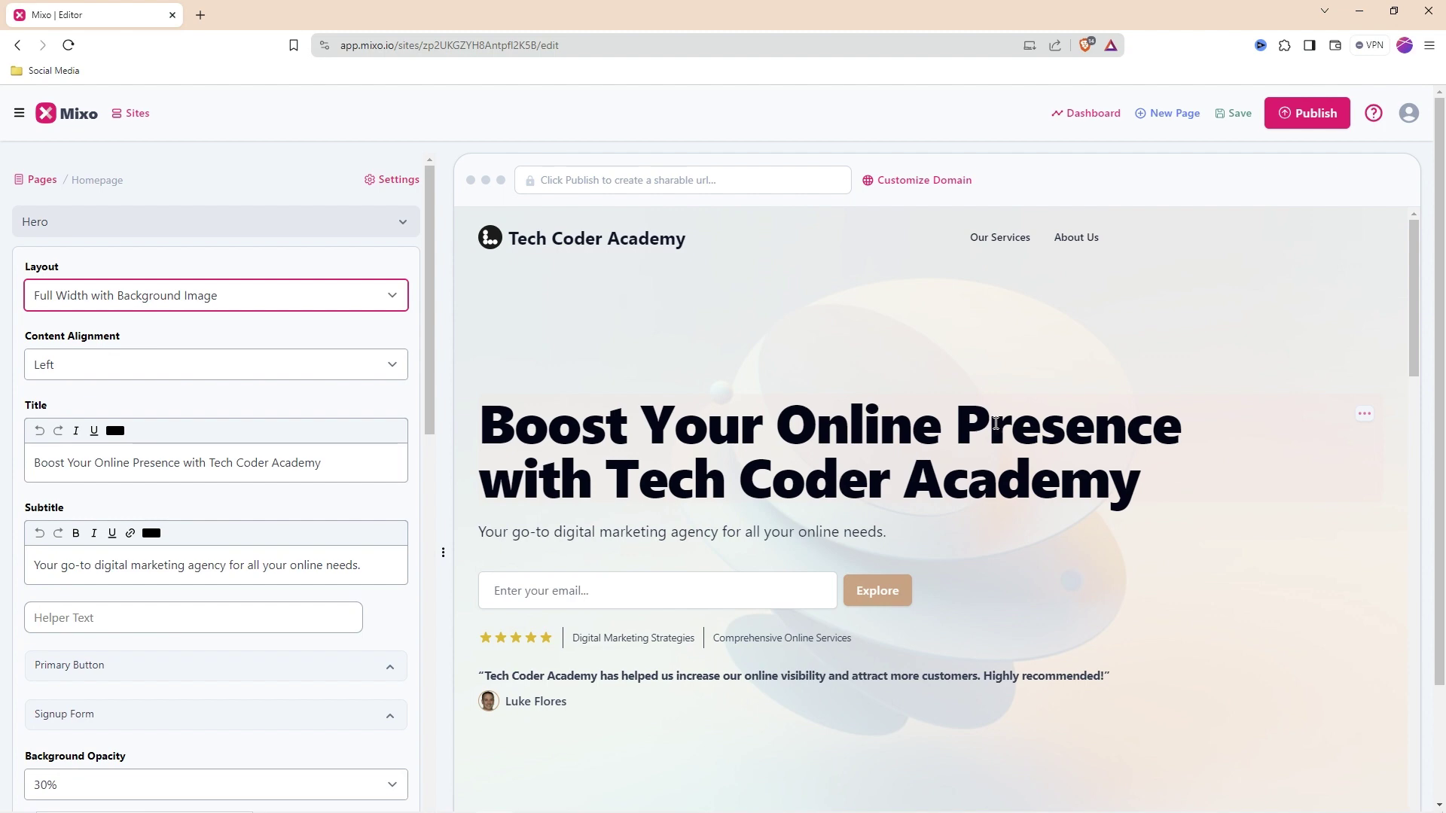
pyautogui.scroll(-5, 995, 455)
pyautogui.scroll(5, 995, 455)
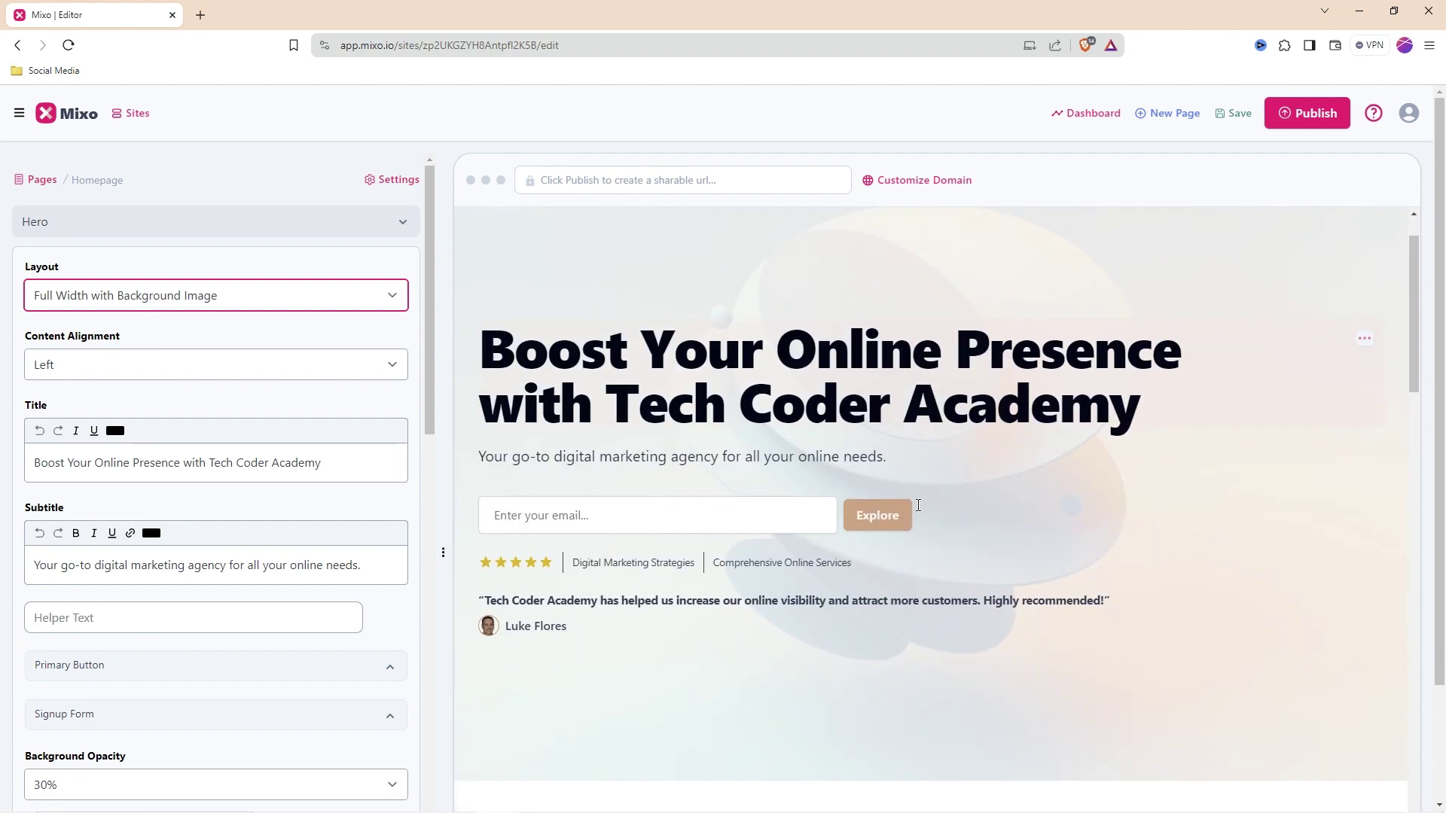
# Try the Full Width hero layout and switch back to Full Width with Background Image
pyautogui.click(181, 301)
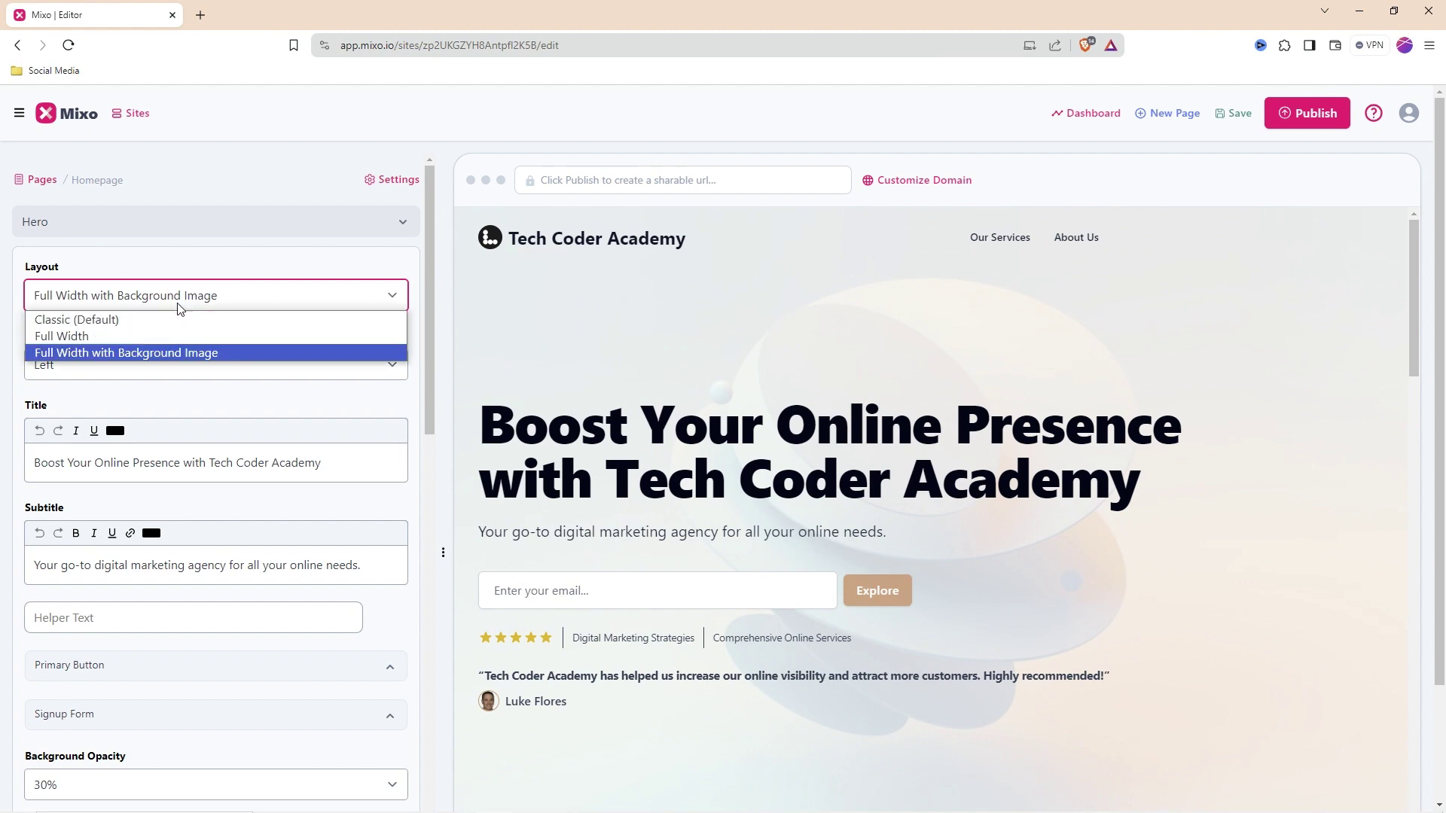
pyautogui.click(76, 339)
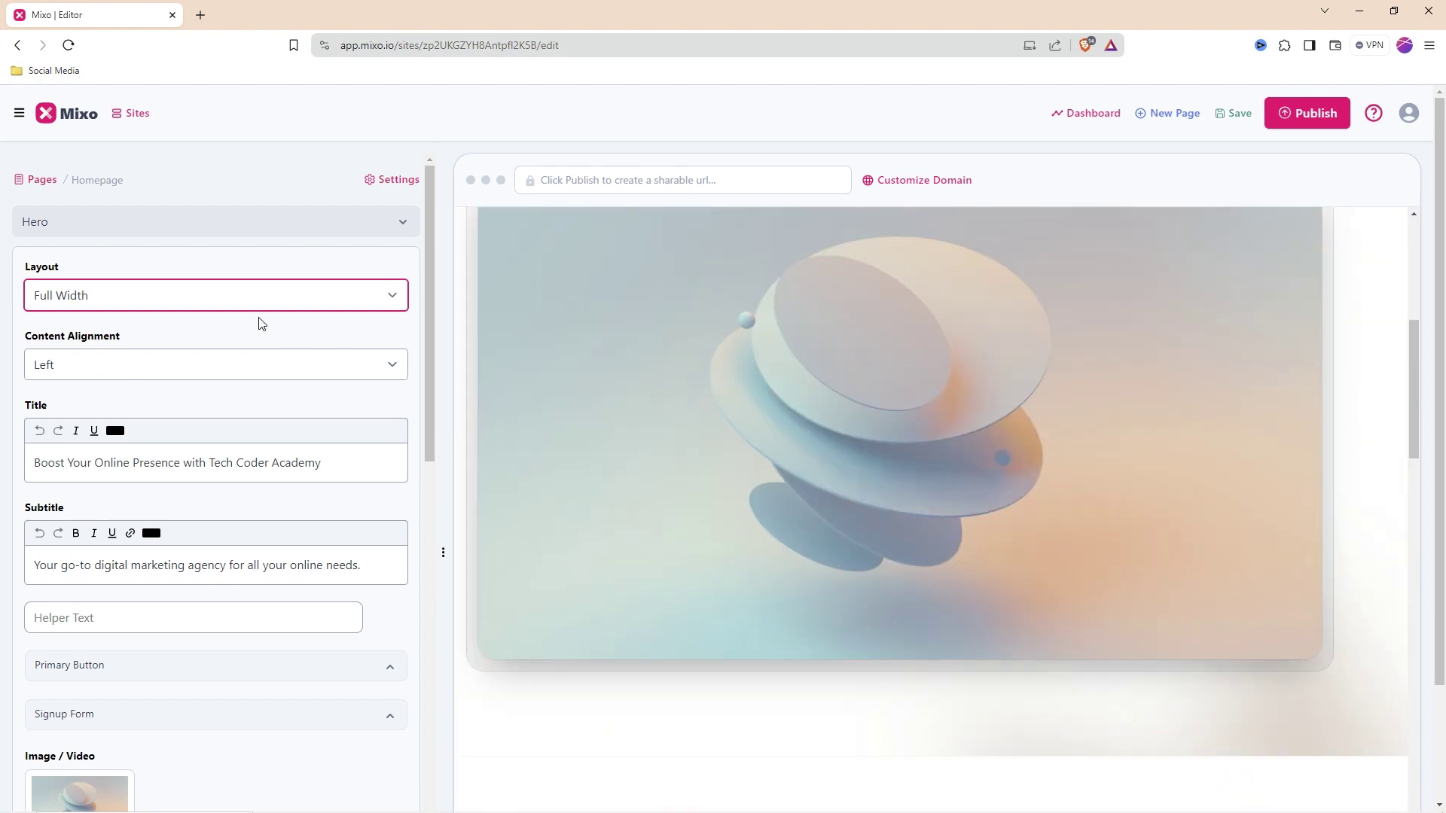
pyautogui.click(258, 305)
pyautogui.click(113, 353)
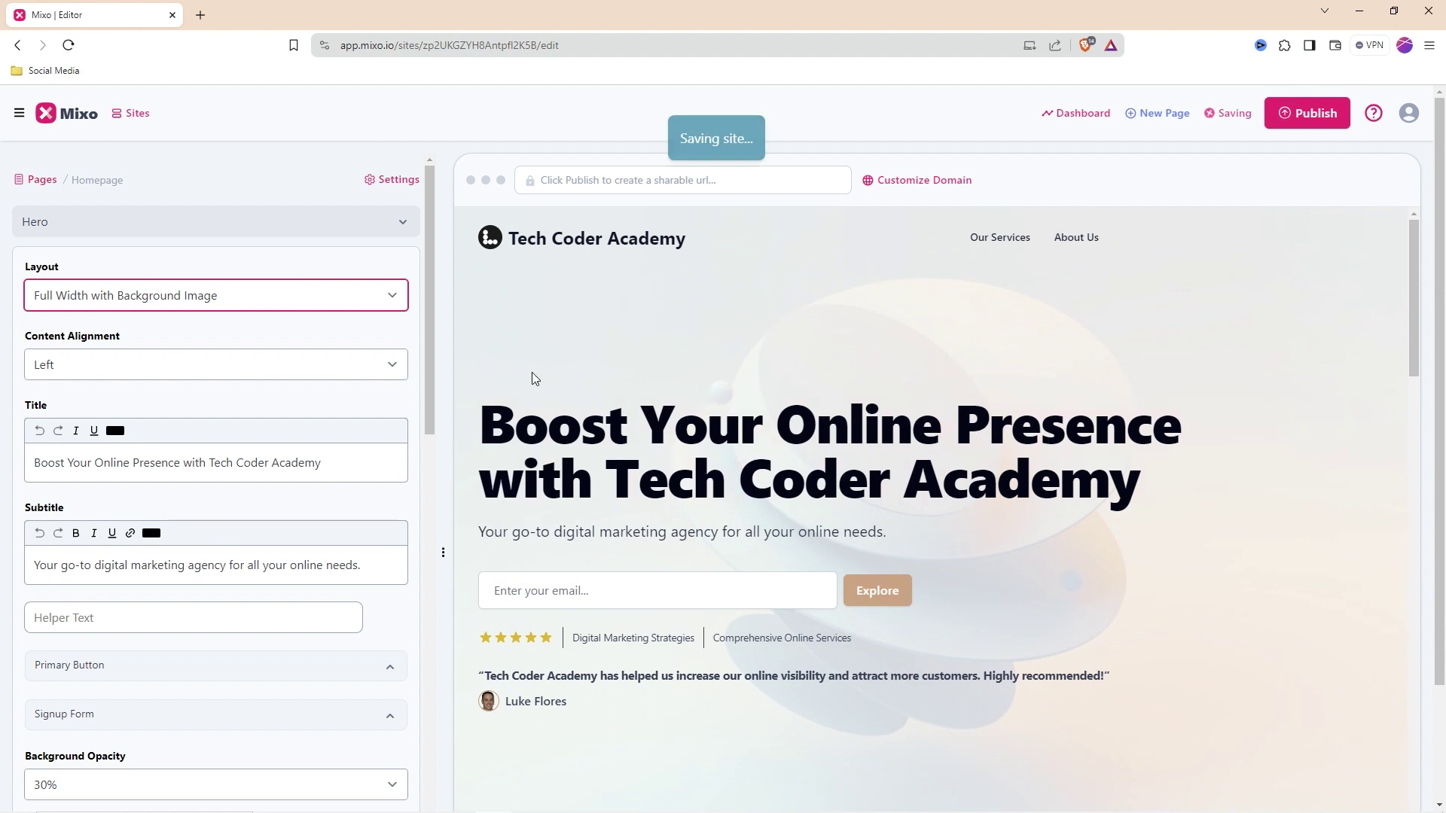
# Examine the hero's content alignment choices and its editable title text
pyautogui.click(162, 355)
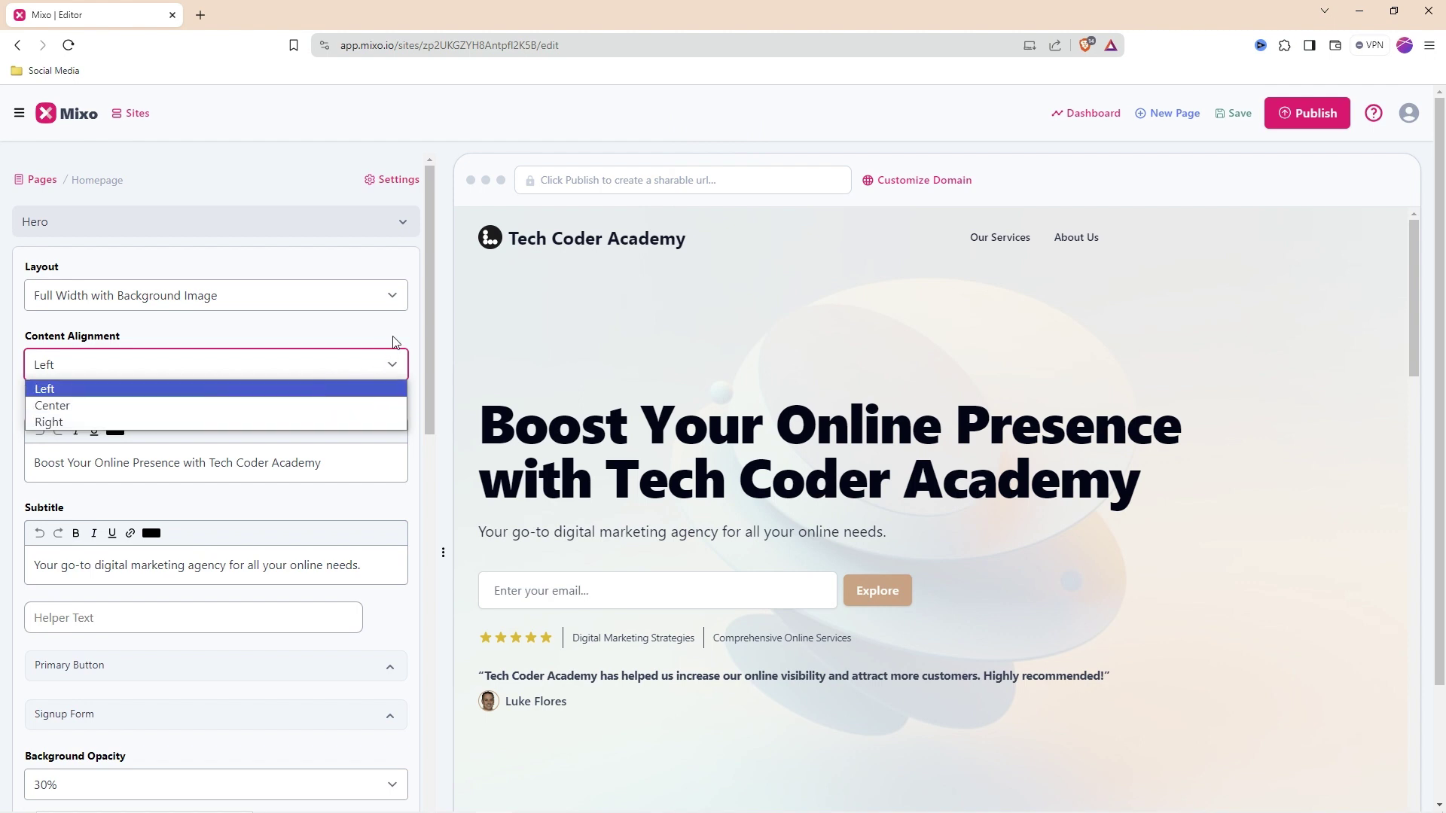
pyautogui.click(418, 332)
pyautogui.scroll(-1, 105, 381)
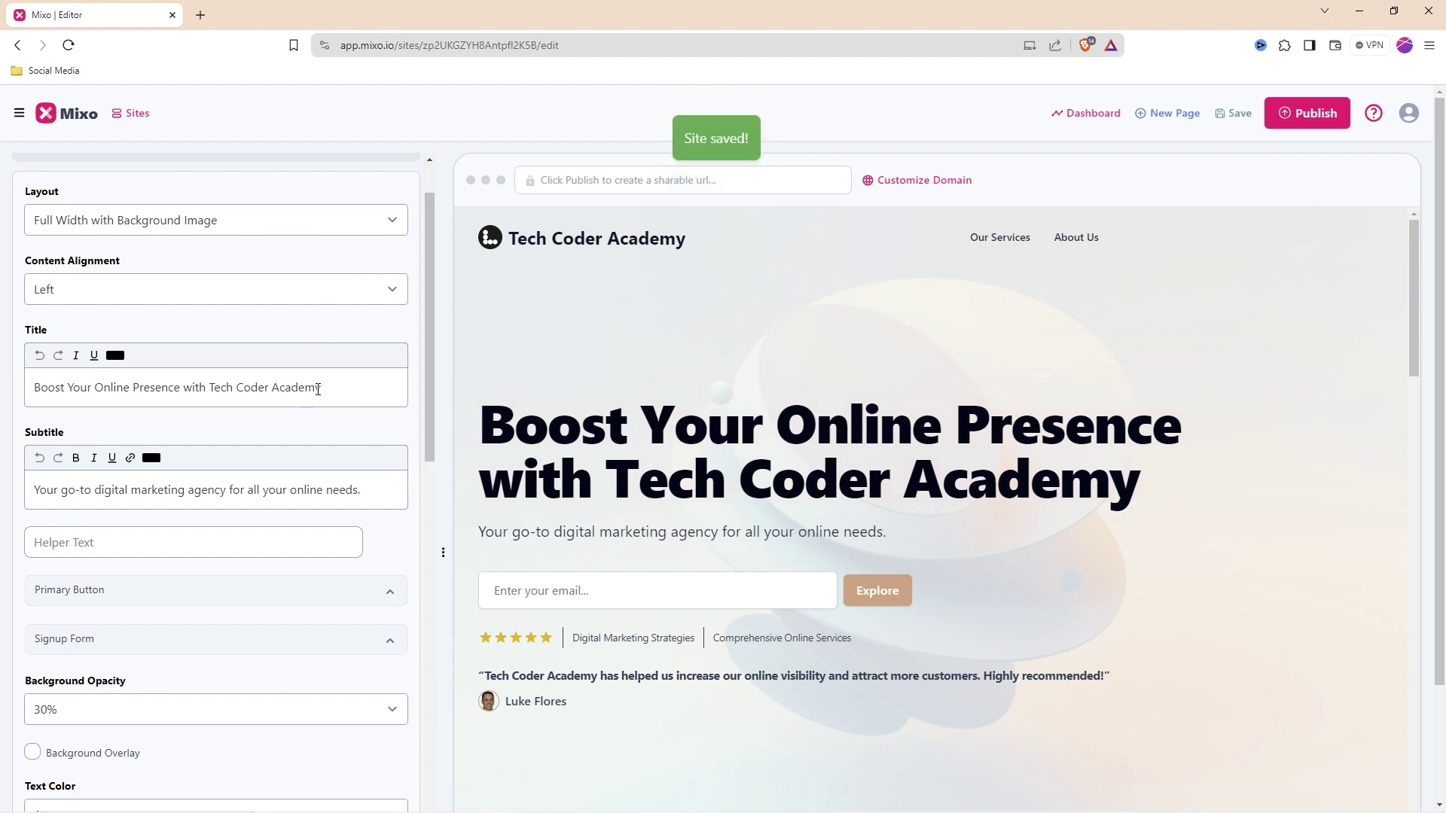
pyautogui.moveTo(324, 387); pyautogui.dragTo(33, 397)
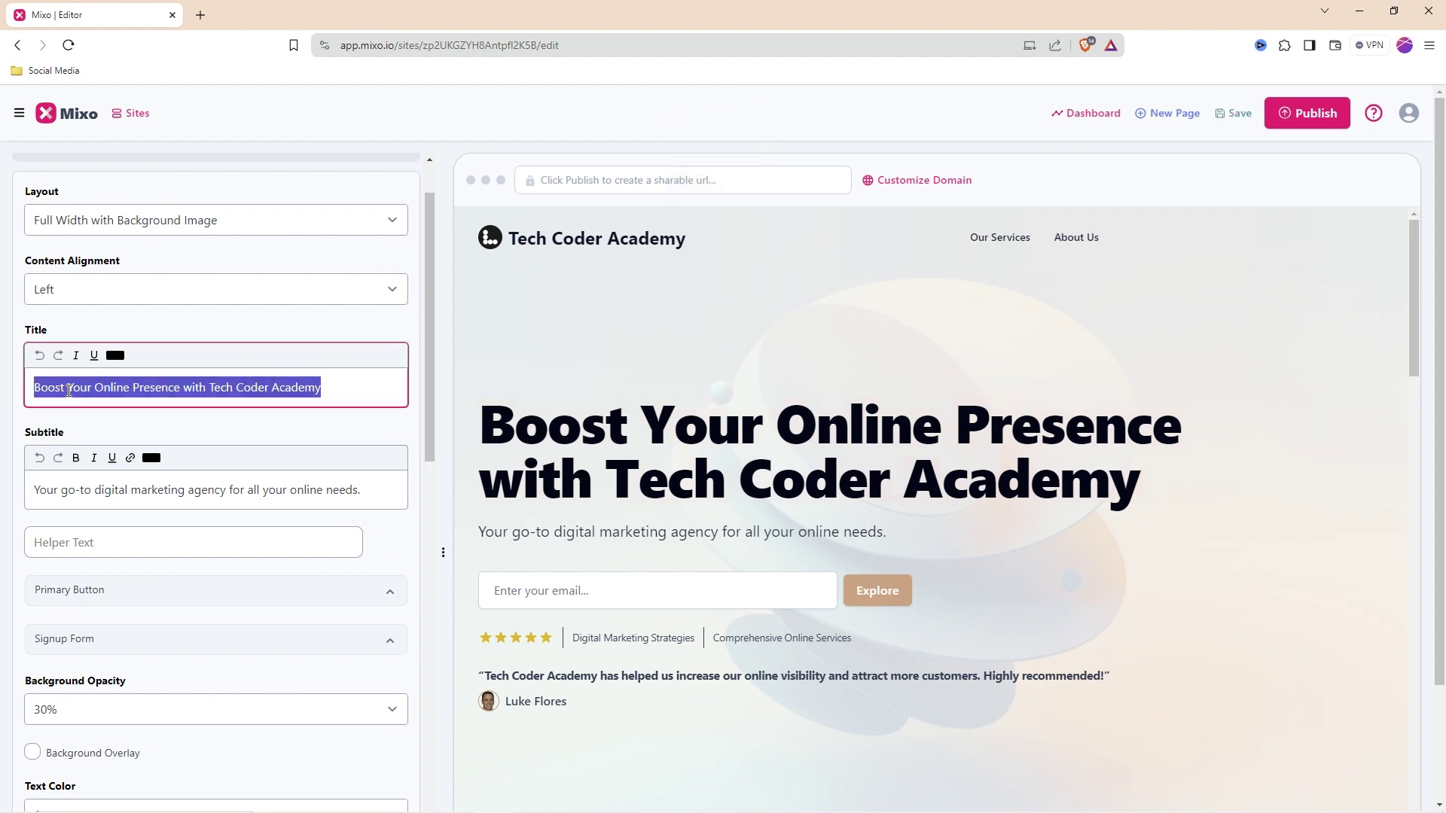
pyautogui.click(68, 391)
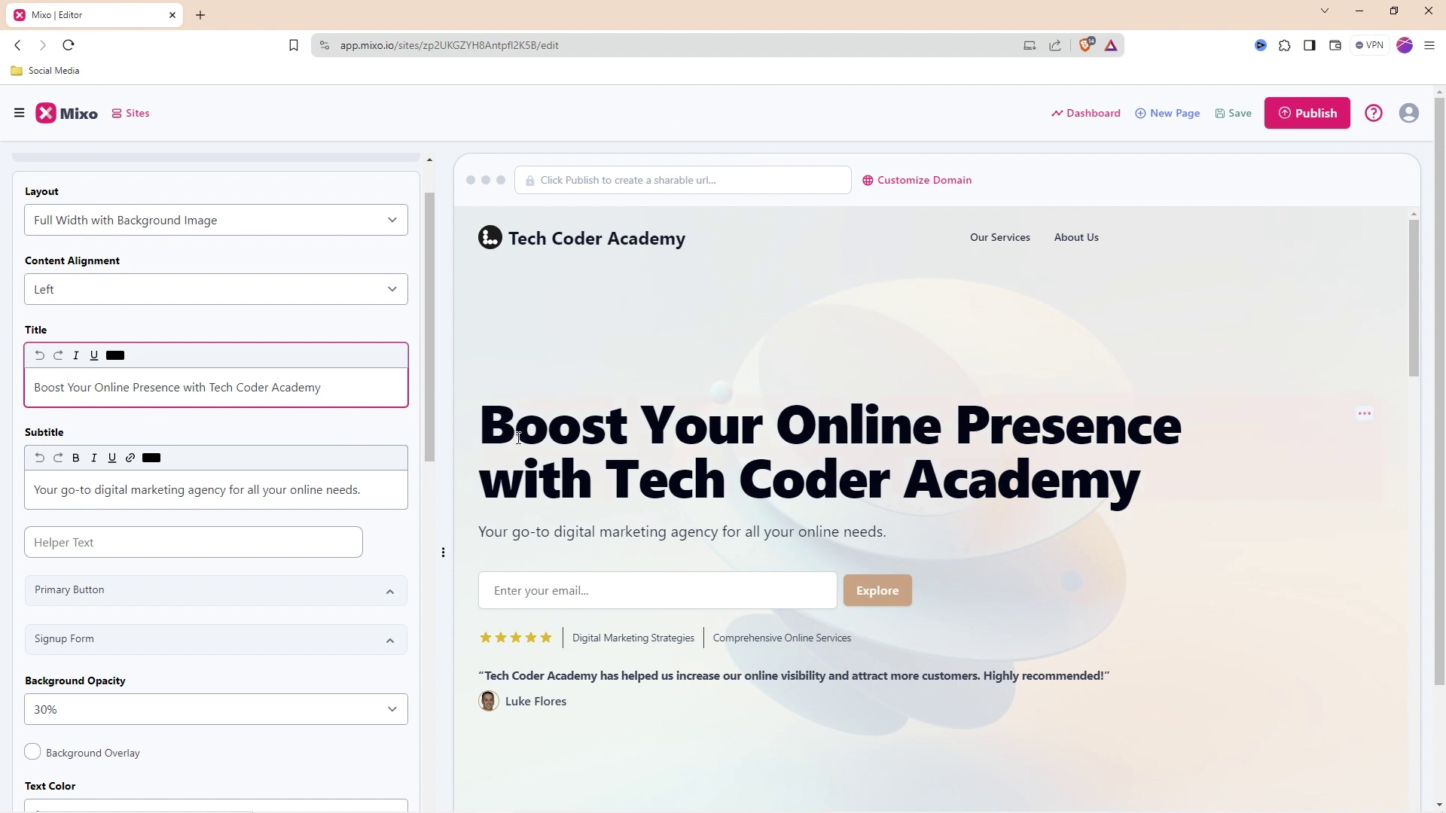
# Compare the hero subtitle in the preview with its editable subtitle text
pyautogui.scroll(-1, 184, 430)
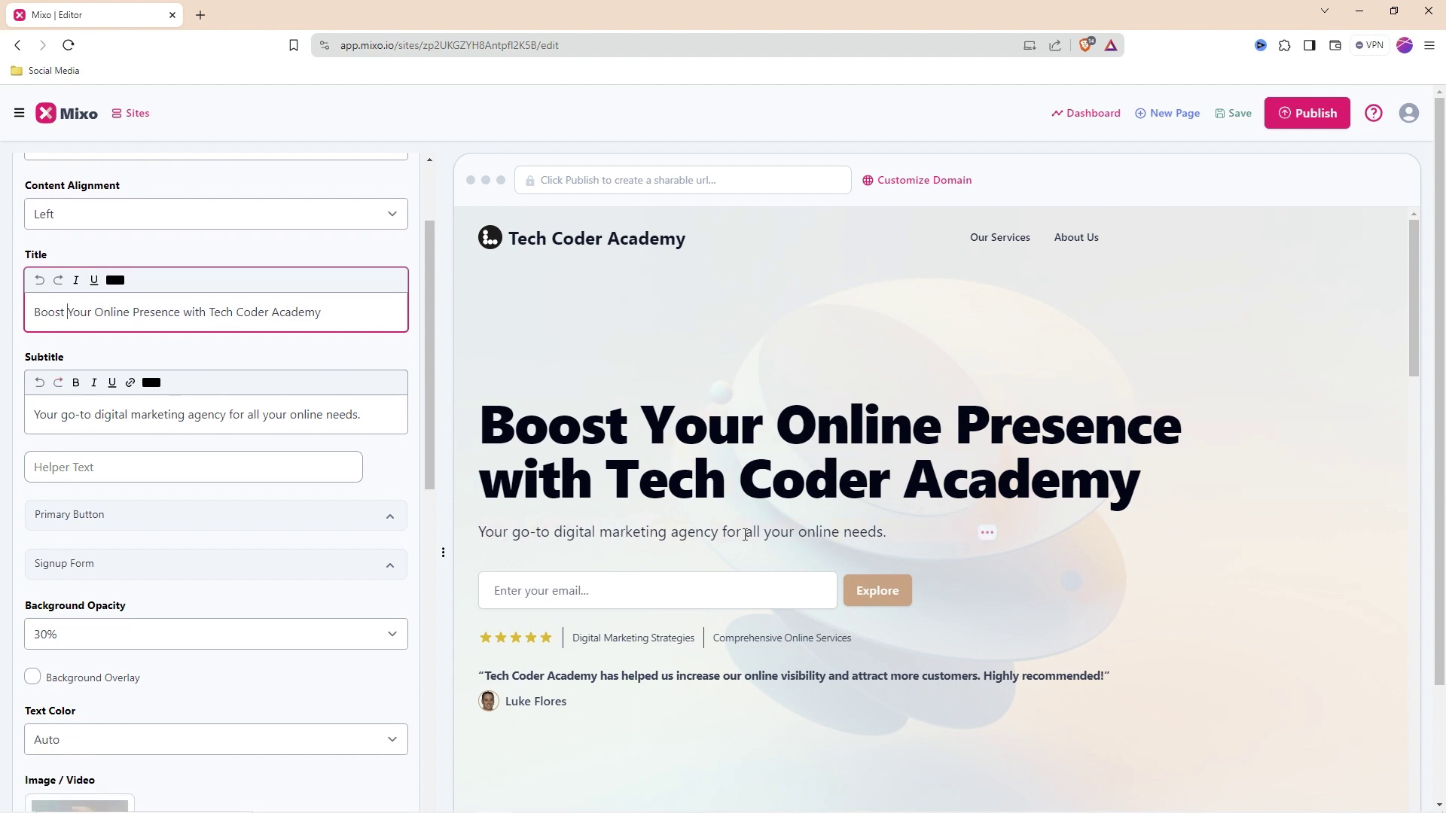
pyautogui.moveTo(886, 531); pyautogui.dragTo(478, 532)
pyautogui.click(351, 422)
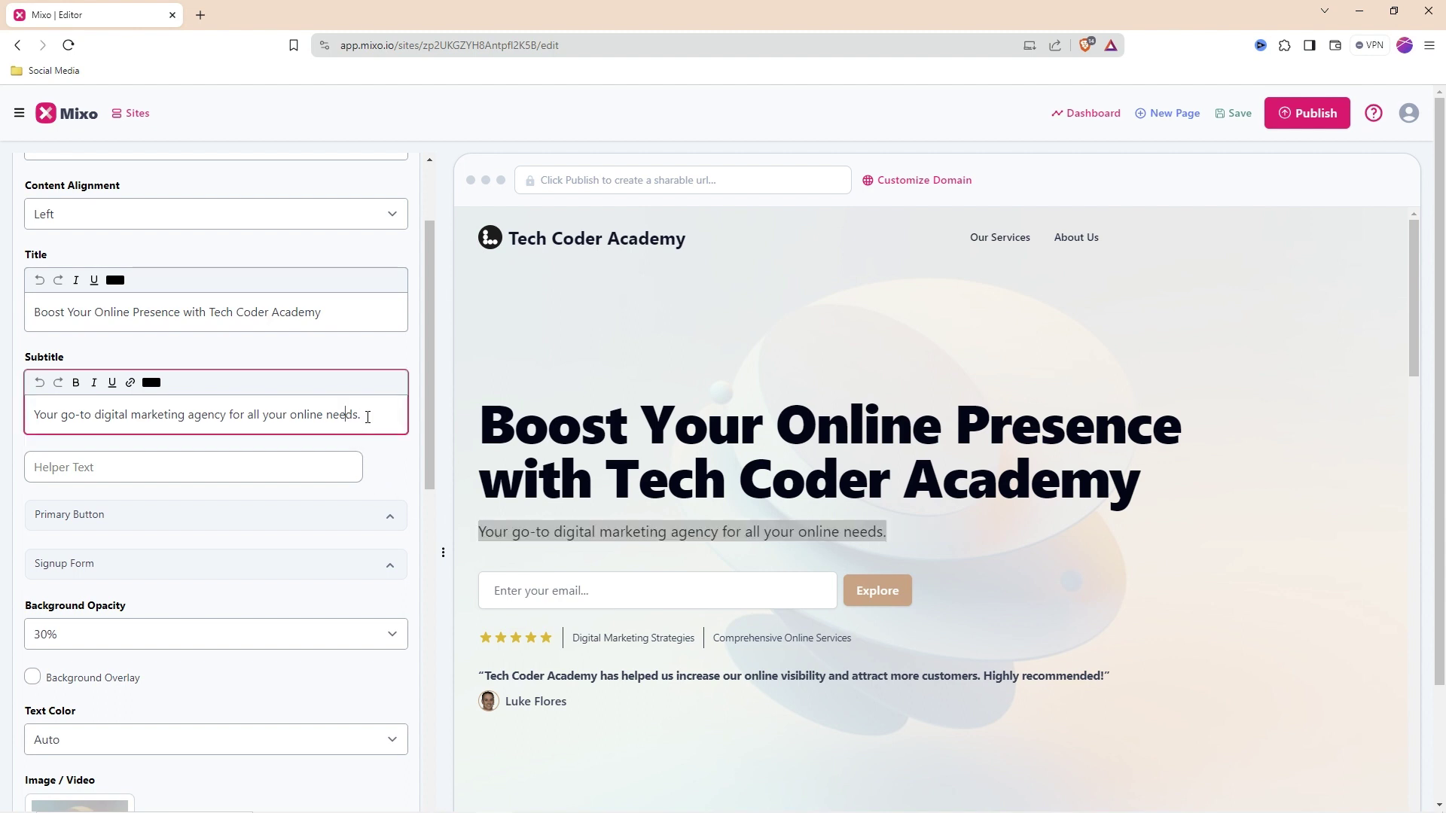
pyautogui.moveTo(370, 415); pyautogui.dragTo(23, 439)
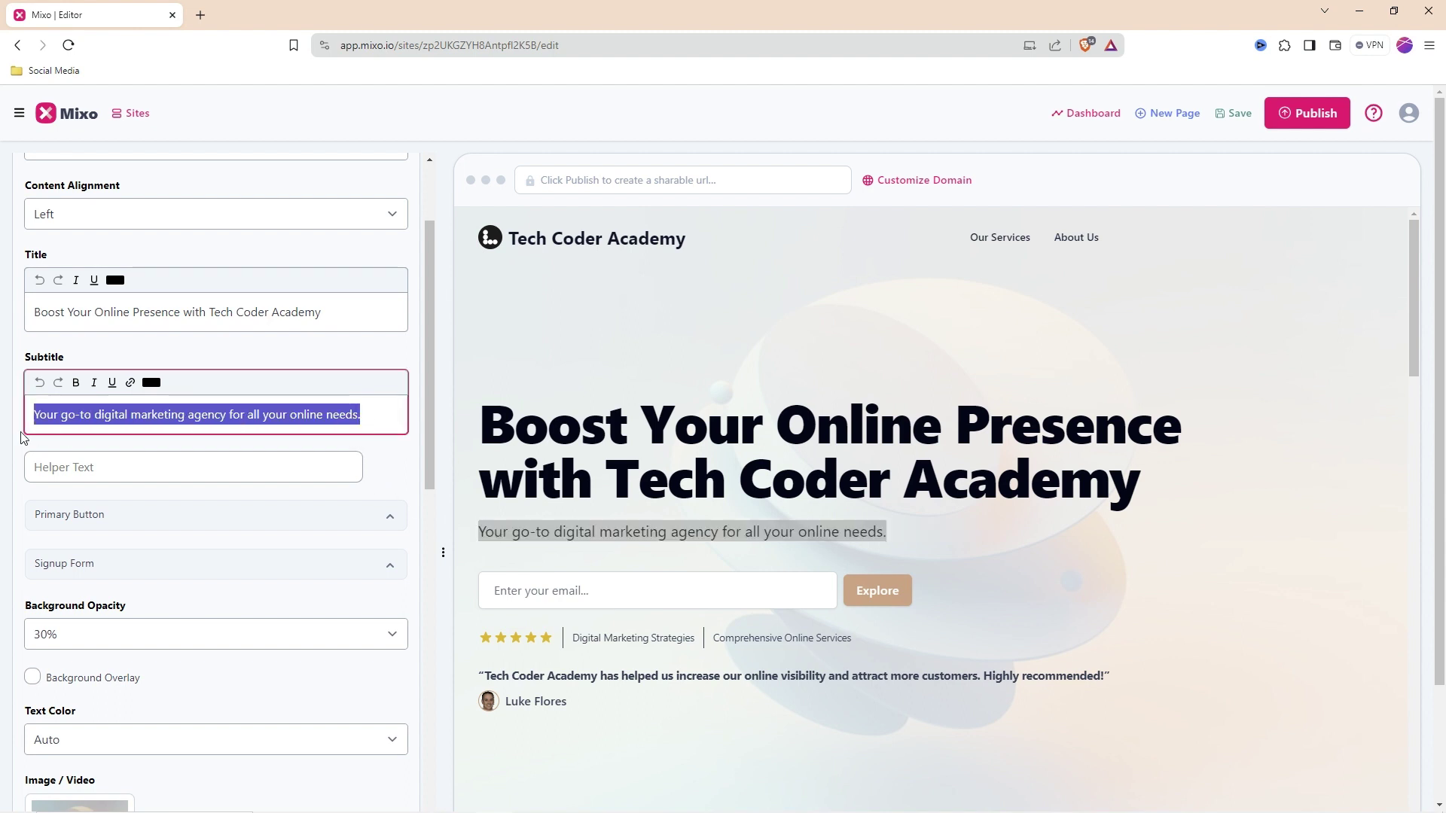
pyautogui.click(366, 415)
pyautogui.scroll(-2, 381, 413)
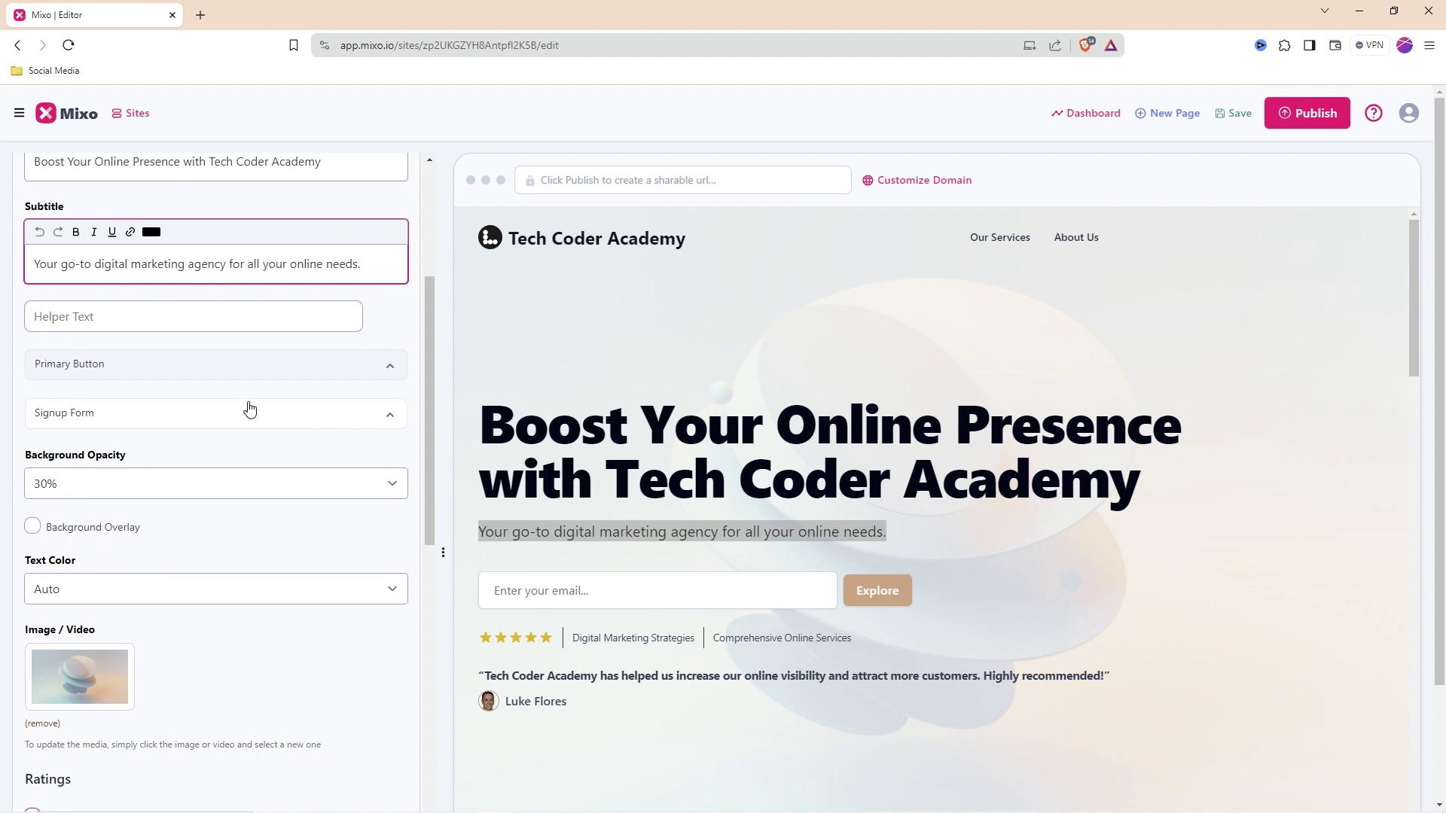
# Open the hero's Primary Button settings and try the Show CTA Button option
pyautogui.click(299, 368)
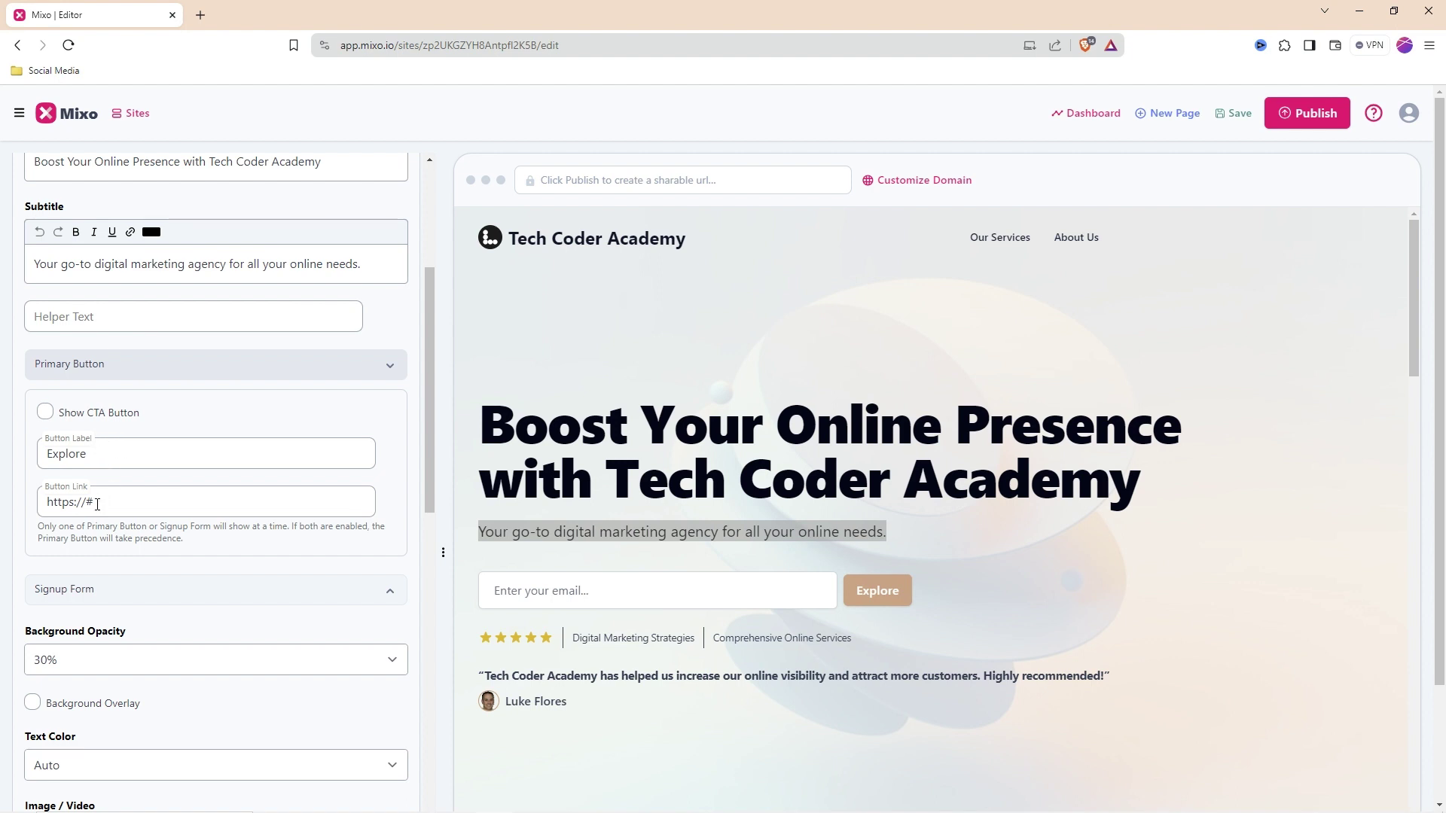
pyautogui.click(44, 416)
pyautogui.scroll(-2, 225, 418)
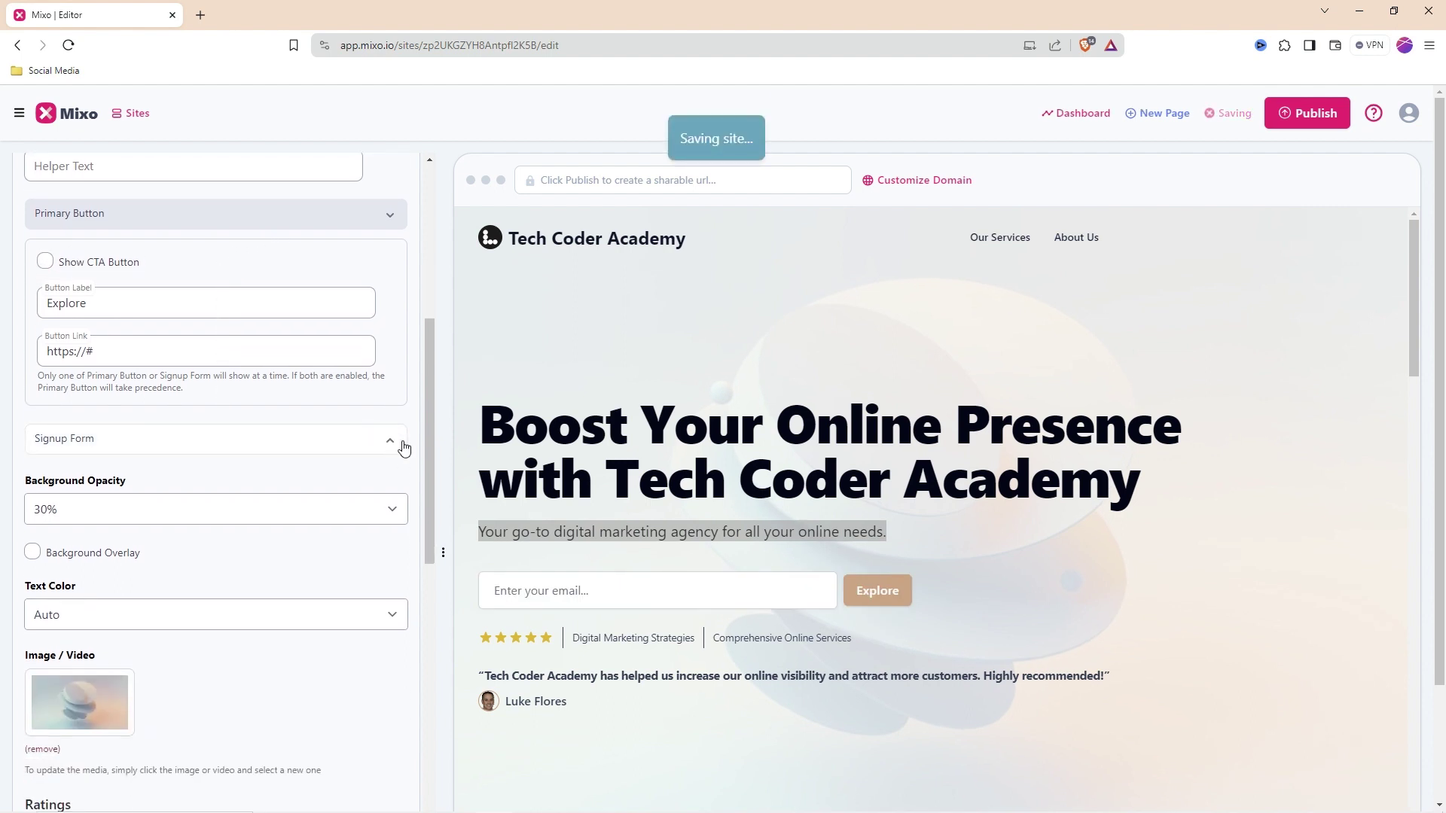
# Change the button label of the hero's signup form to "Get a quote"
pyautogui.click(379, 443)
pyautogui.scroll(-1, 311, 435)
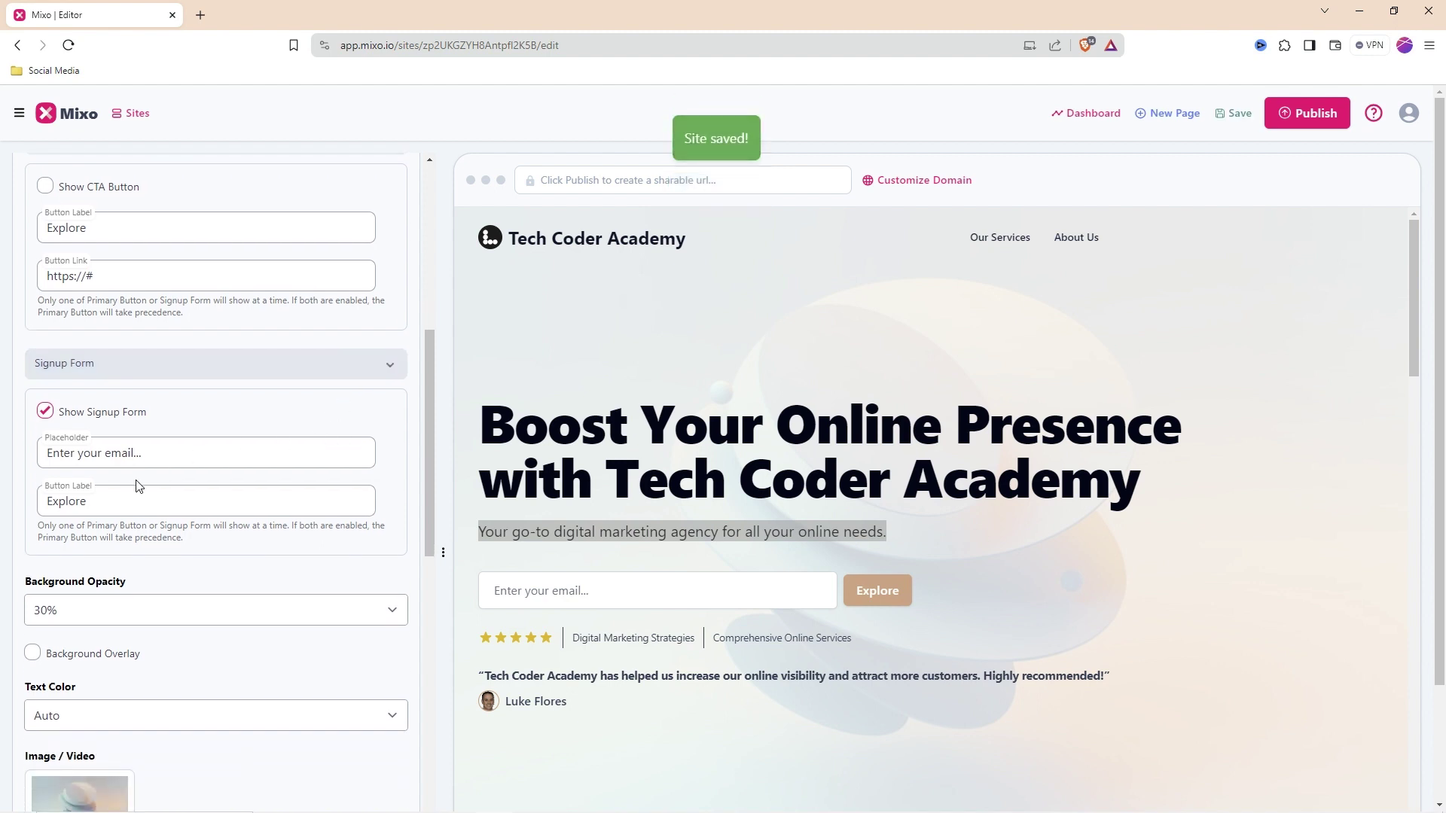
pyautogui.doubleClick(99, 497)
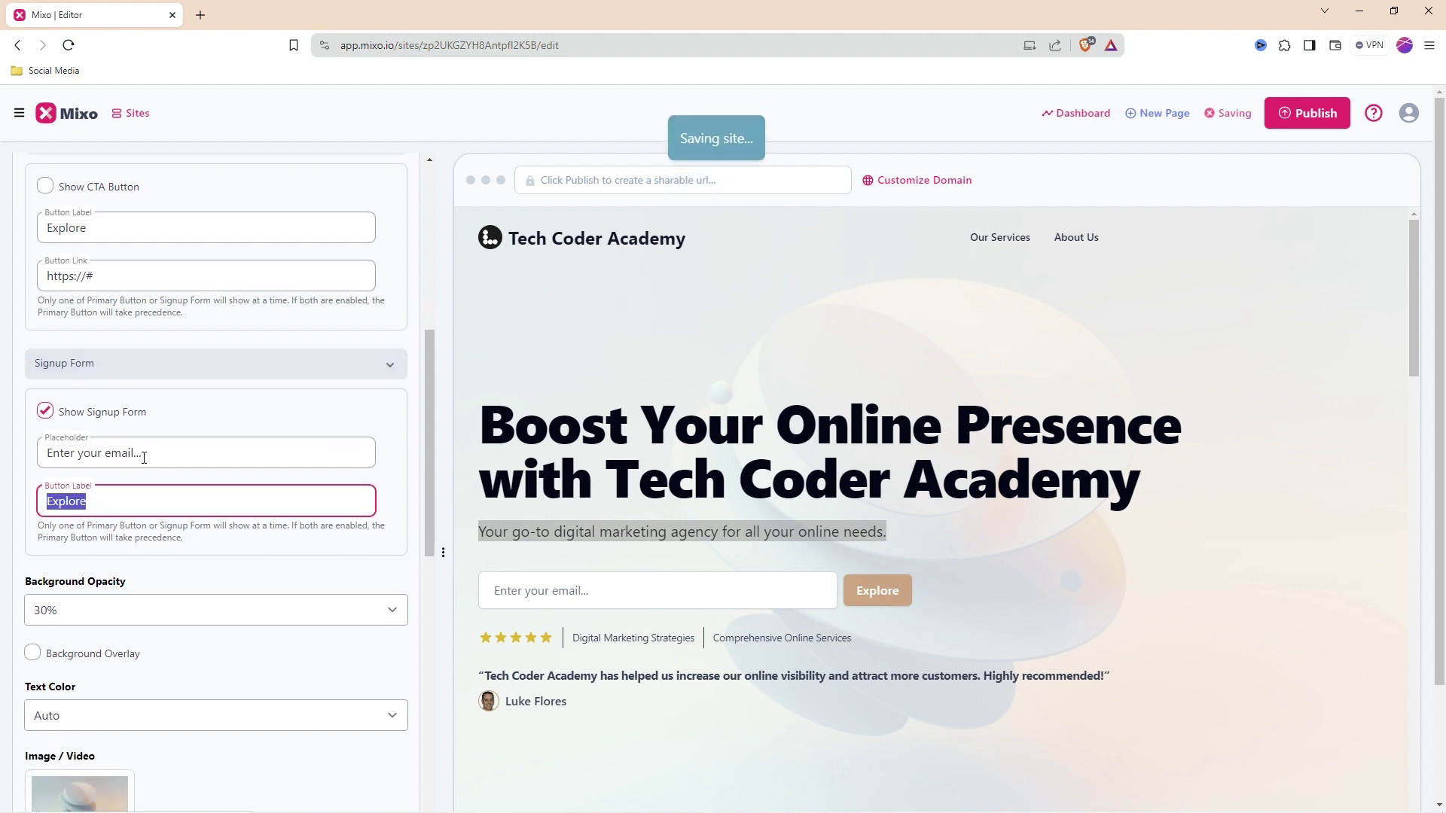
pyautogui.click(97, 497)
pyautogui.doubleClick(97, 498)
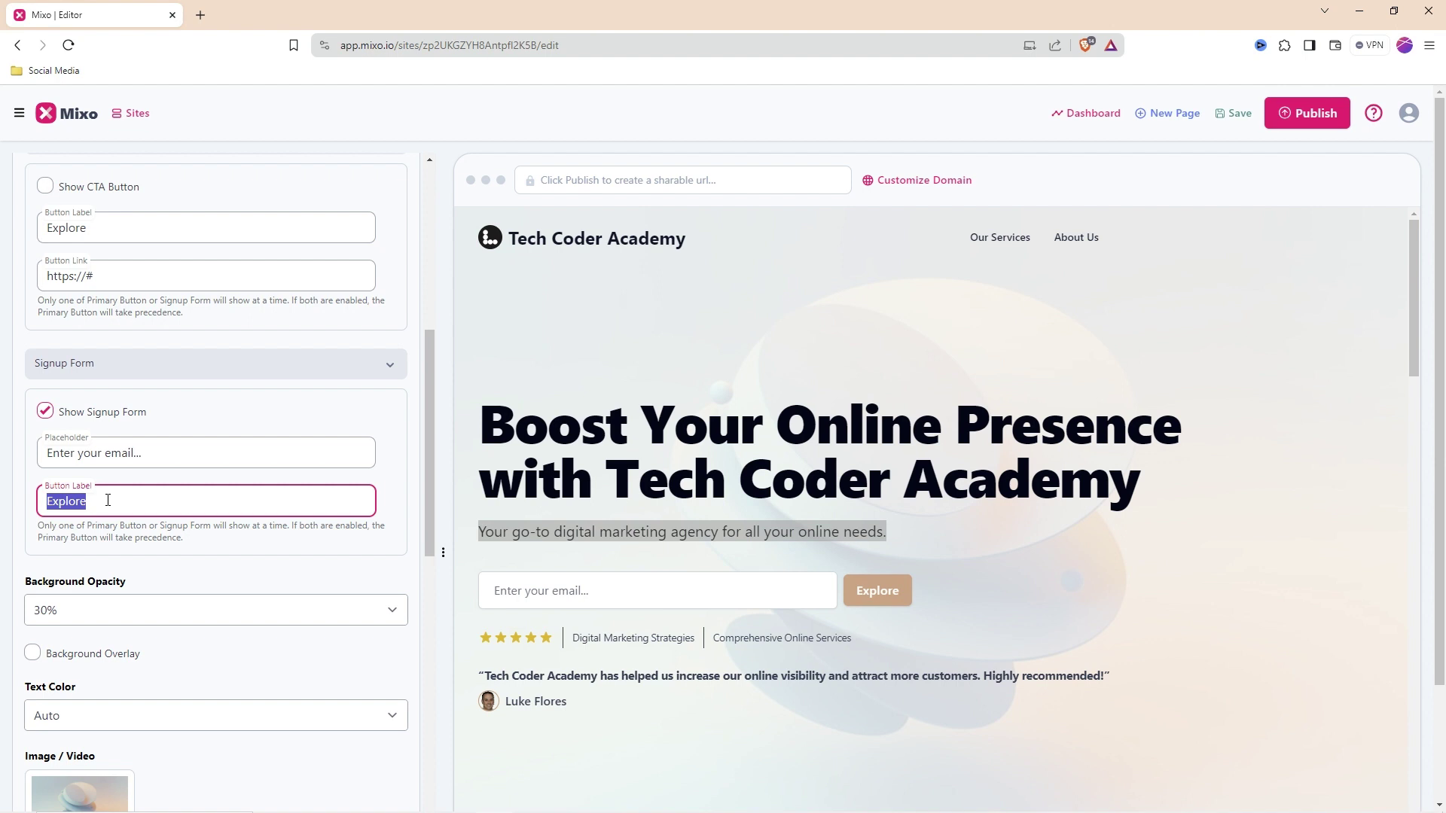
pyautogui.write('Get a quote')
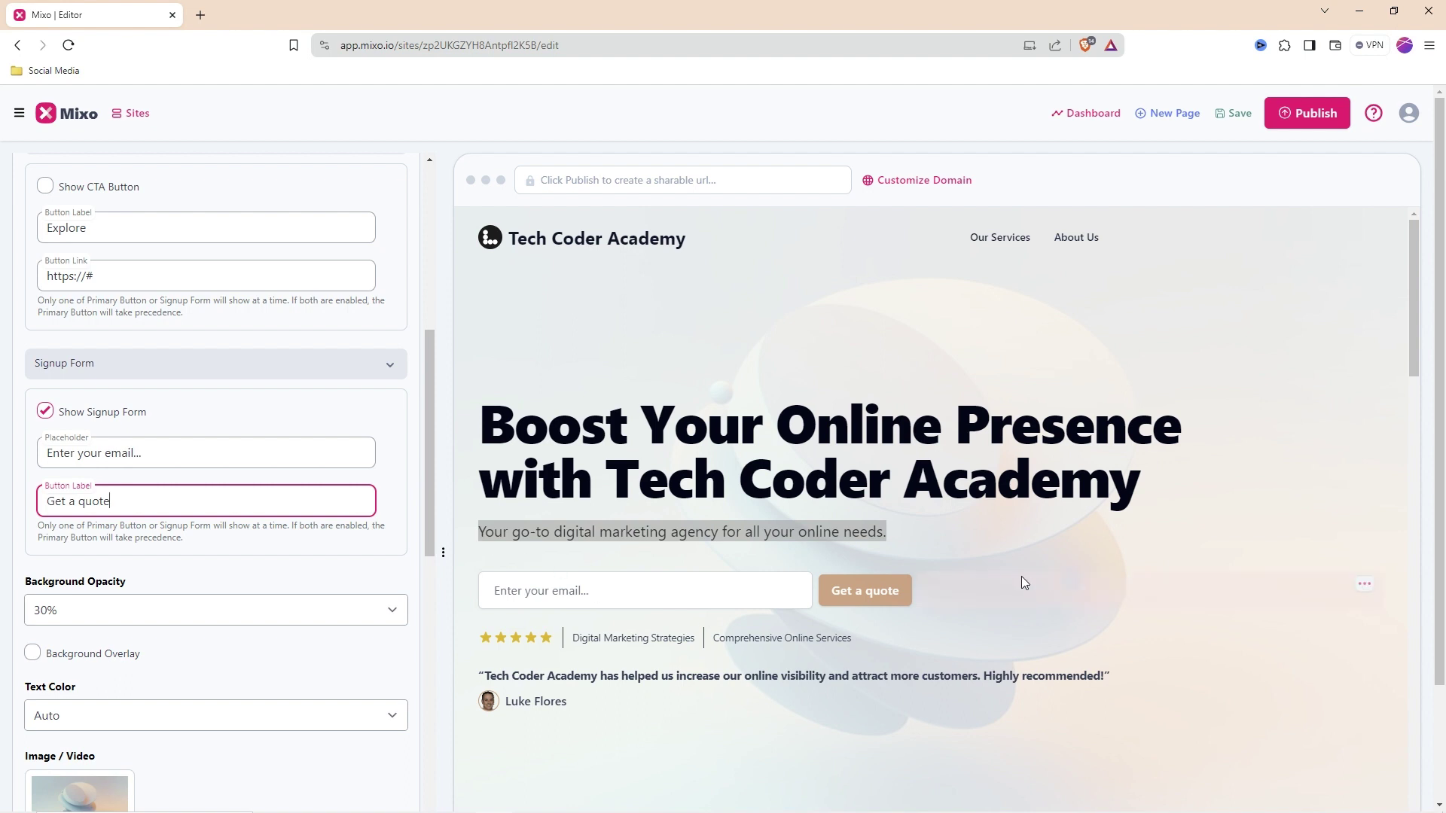
# Turn off the hero's Show Signup Form option and turn it back on
pyautogui.click(46, 412)
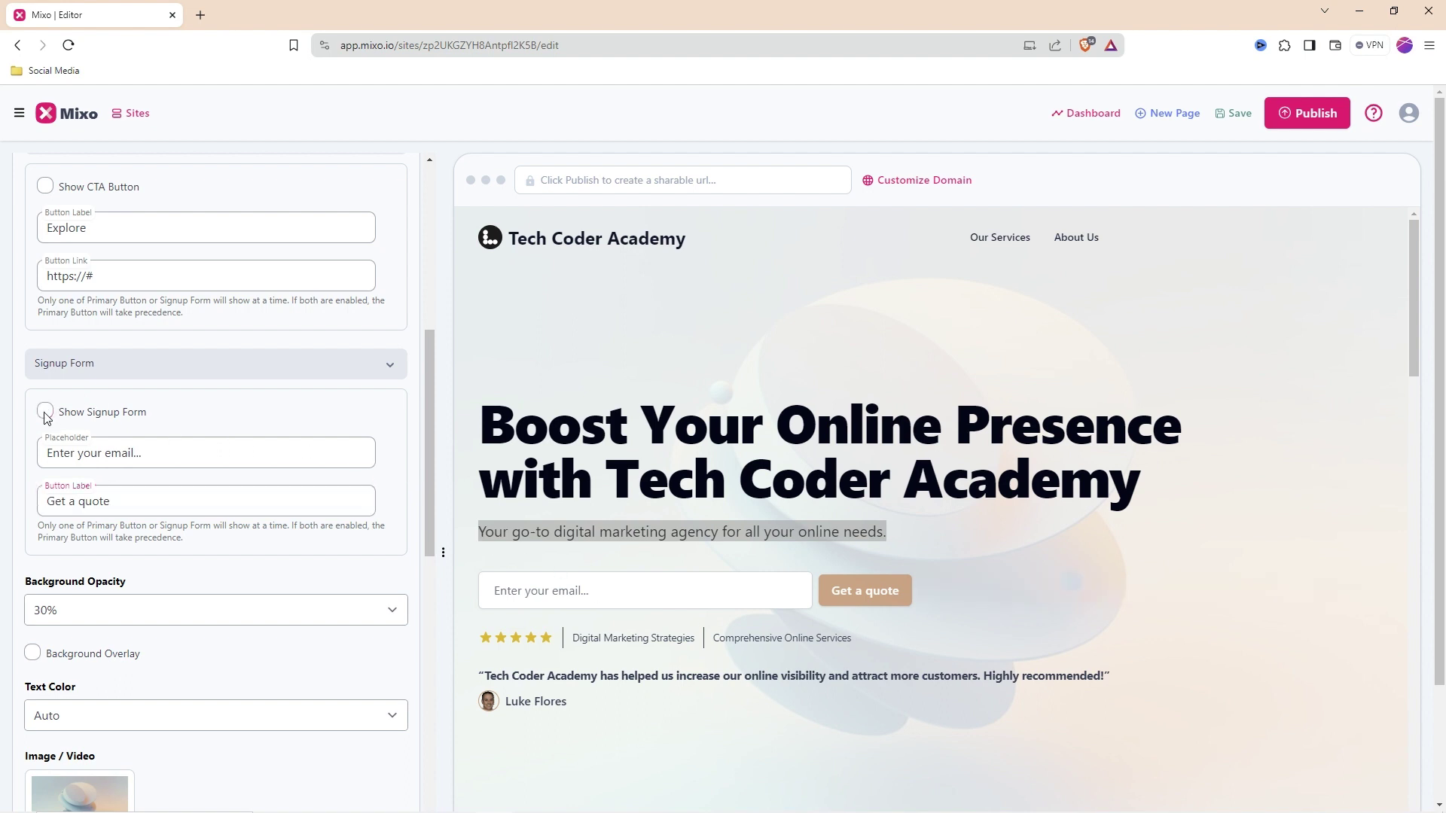
pyautogui.click(46, 411)
# Examine the available background opacity and text color choices for the hero, leaving both selections as they are
pyautogui.scroll(-3, 291, 452)
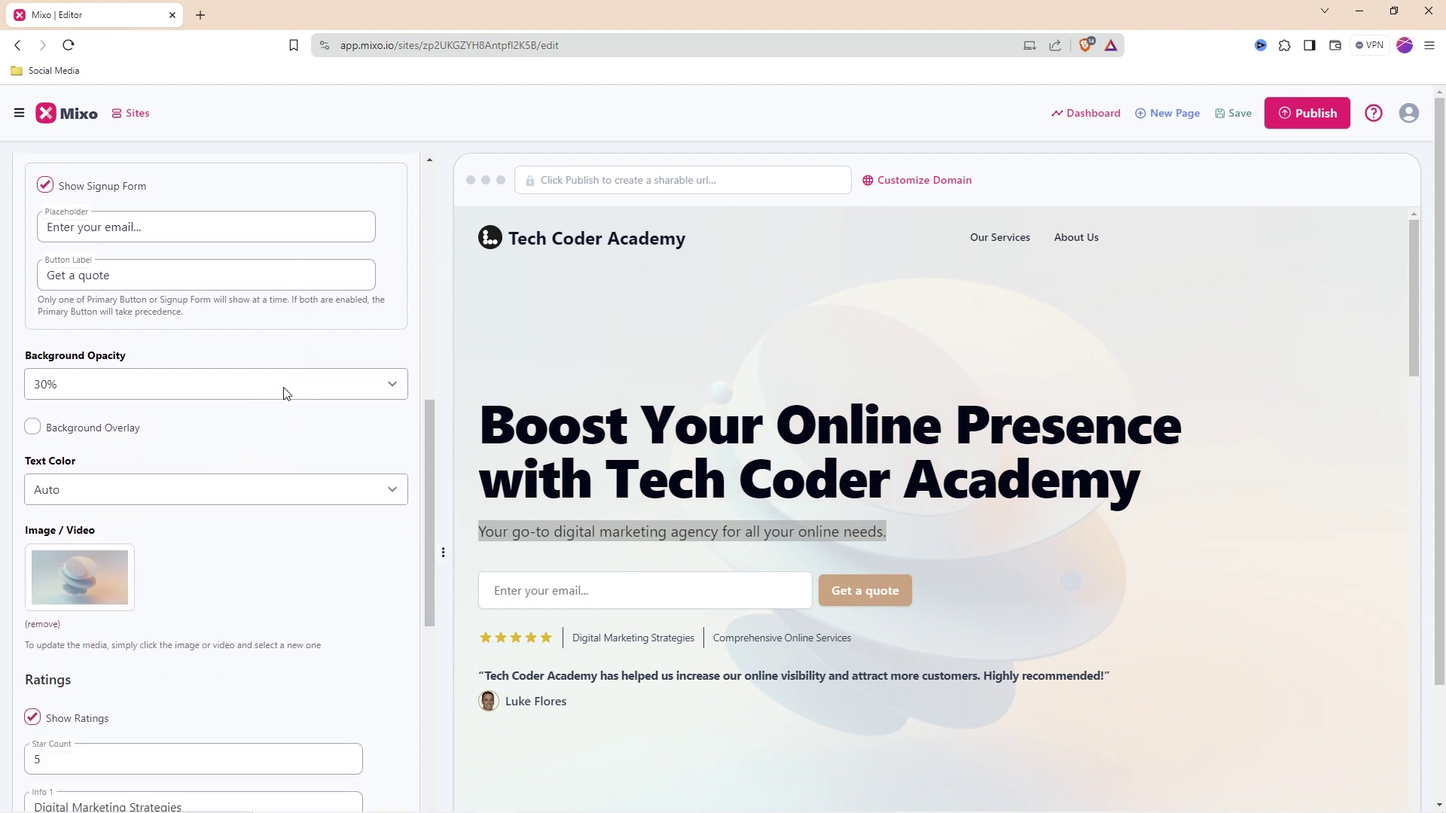
pyautogui.click(286, 390)
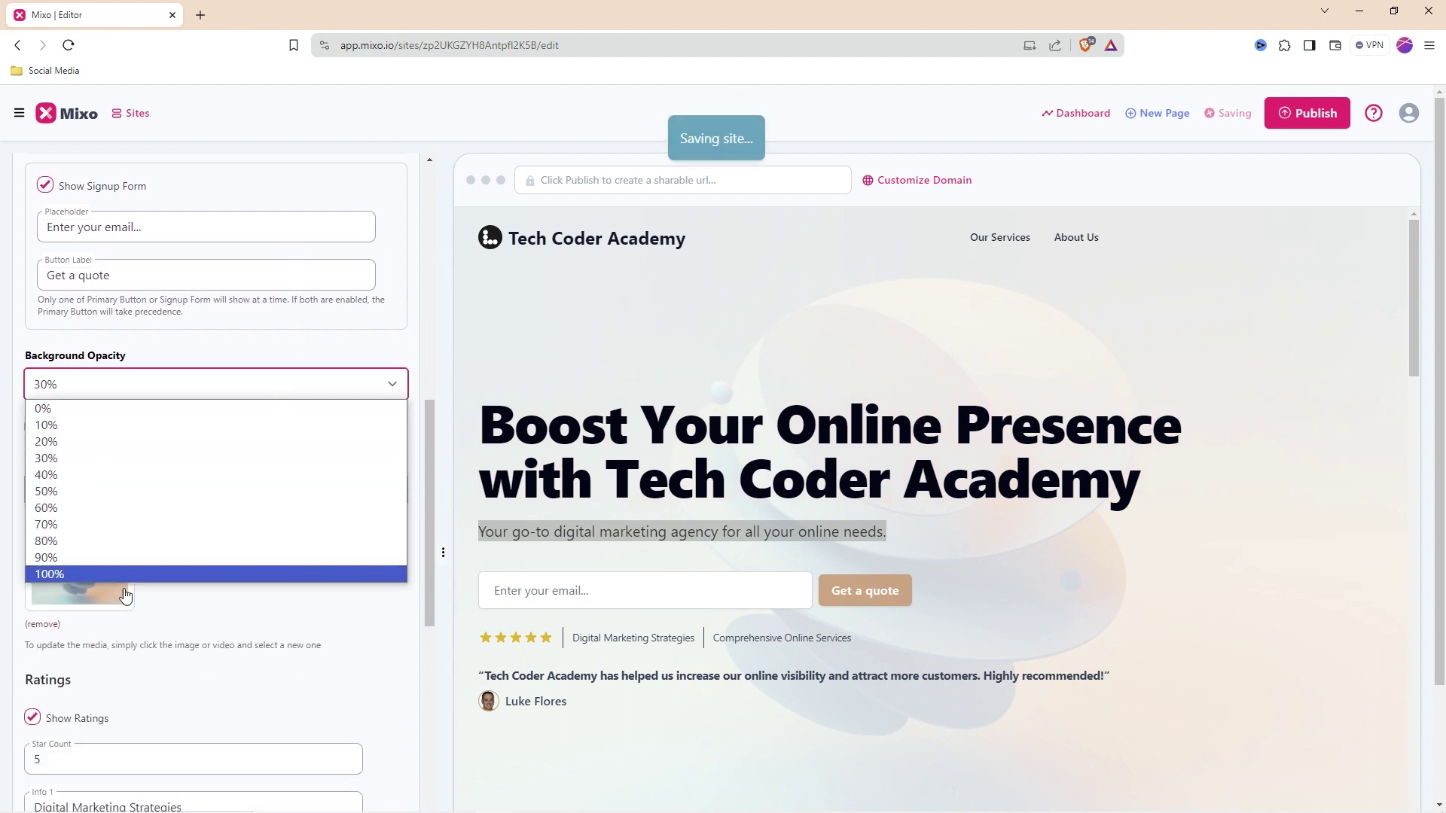
pyautogui.click(428, 415)
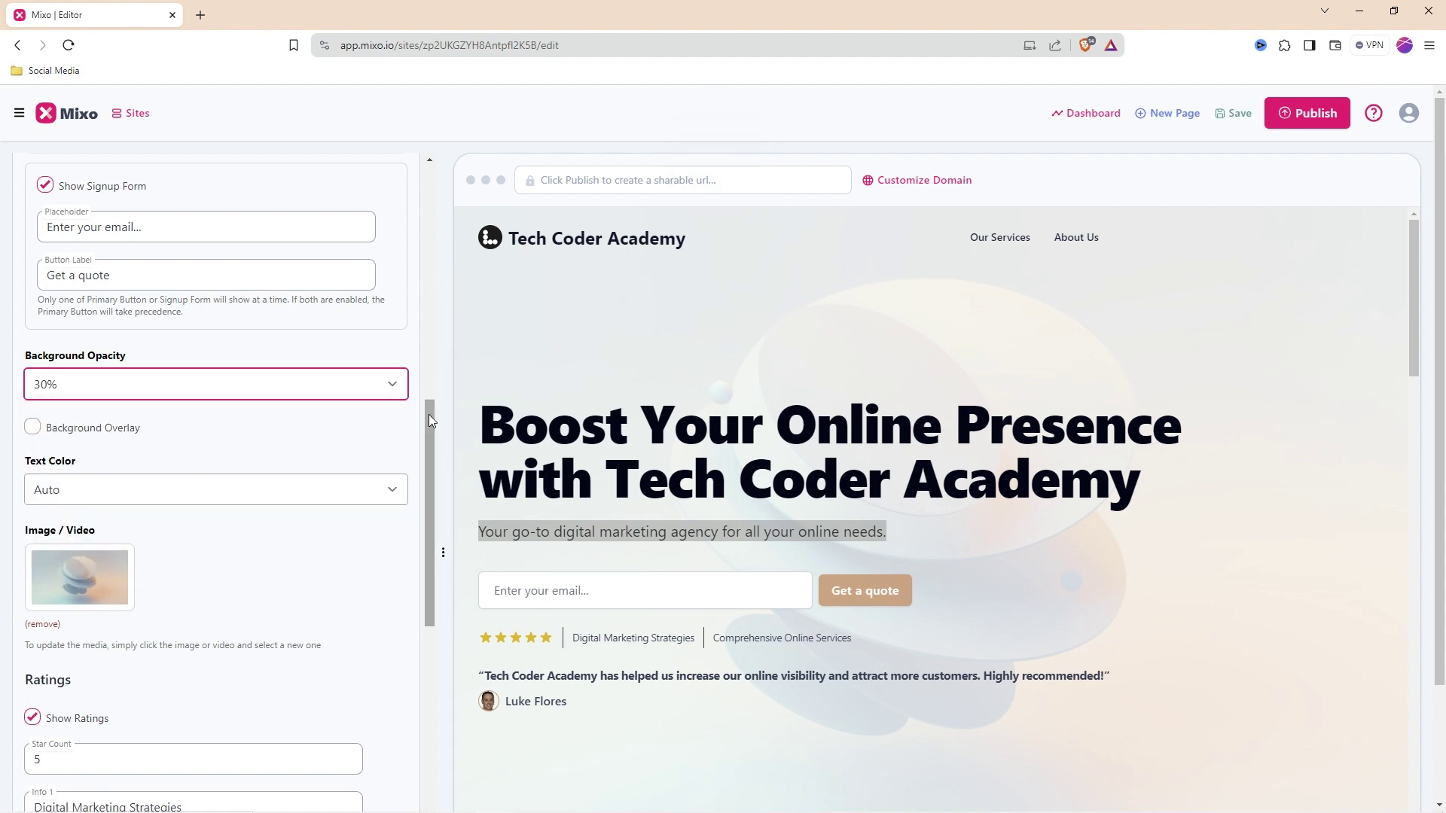
pyautogui.scroll(-1, 213, 402)
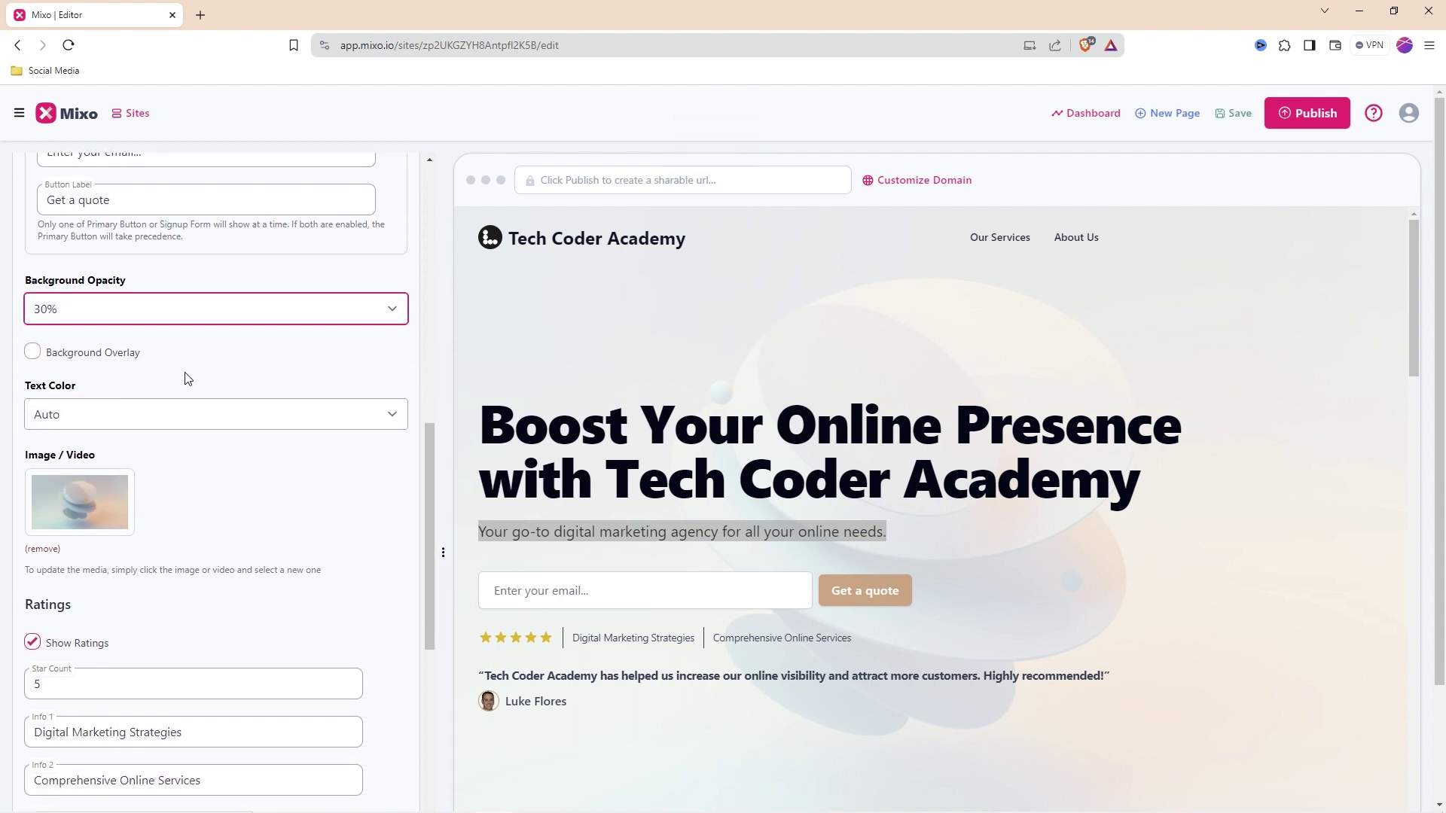
pyautogui.click(342, 415)
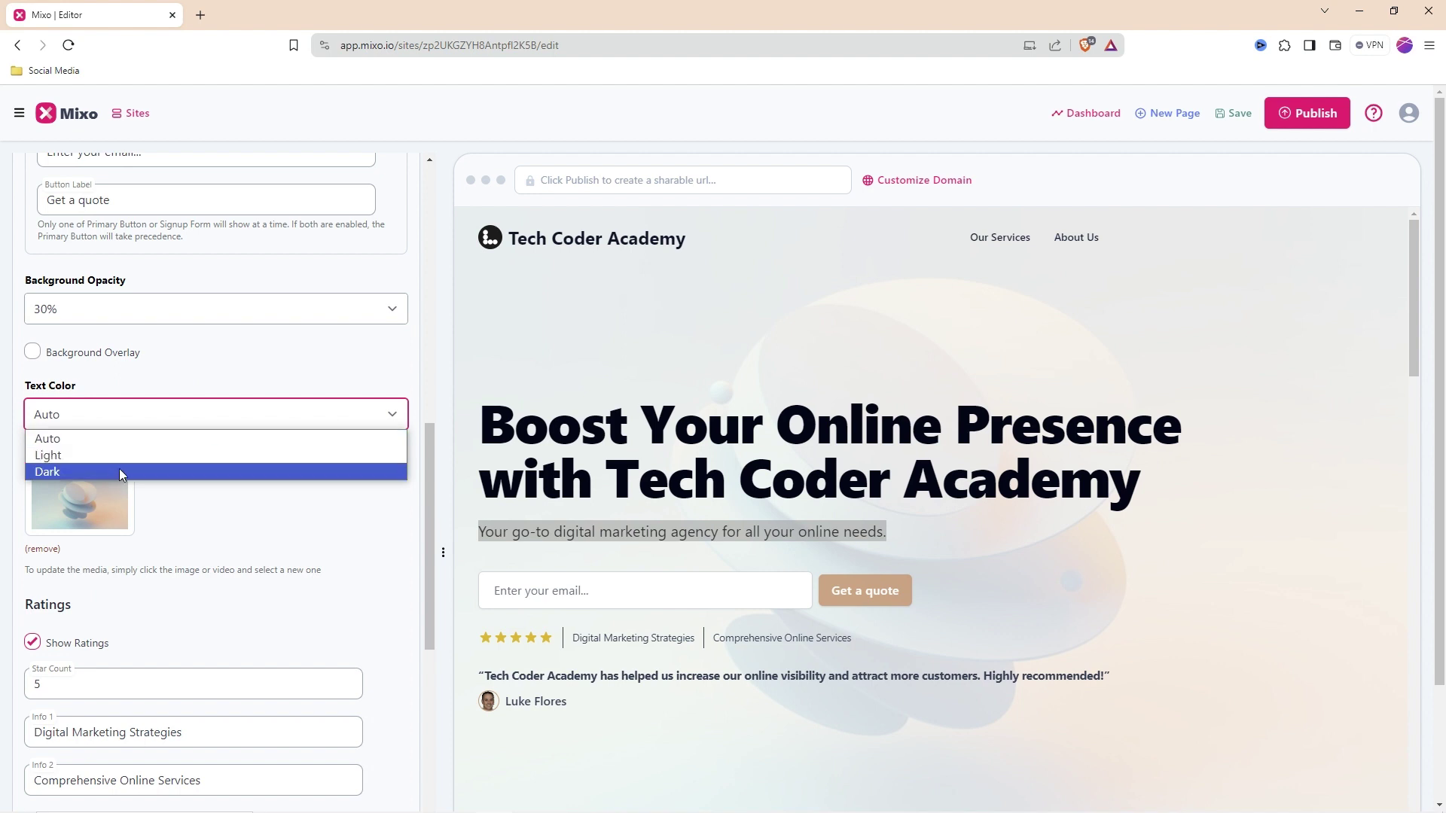
pyautogui.click(395, 415)
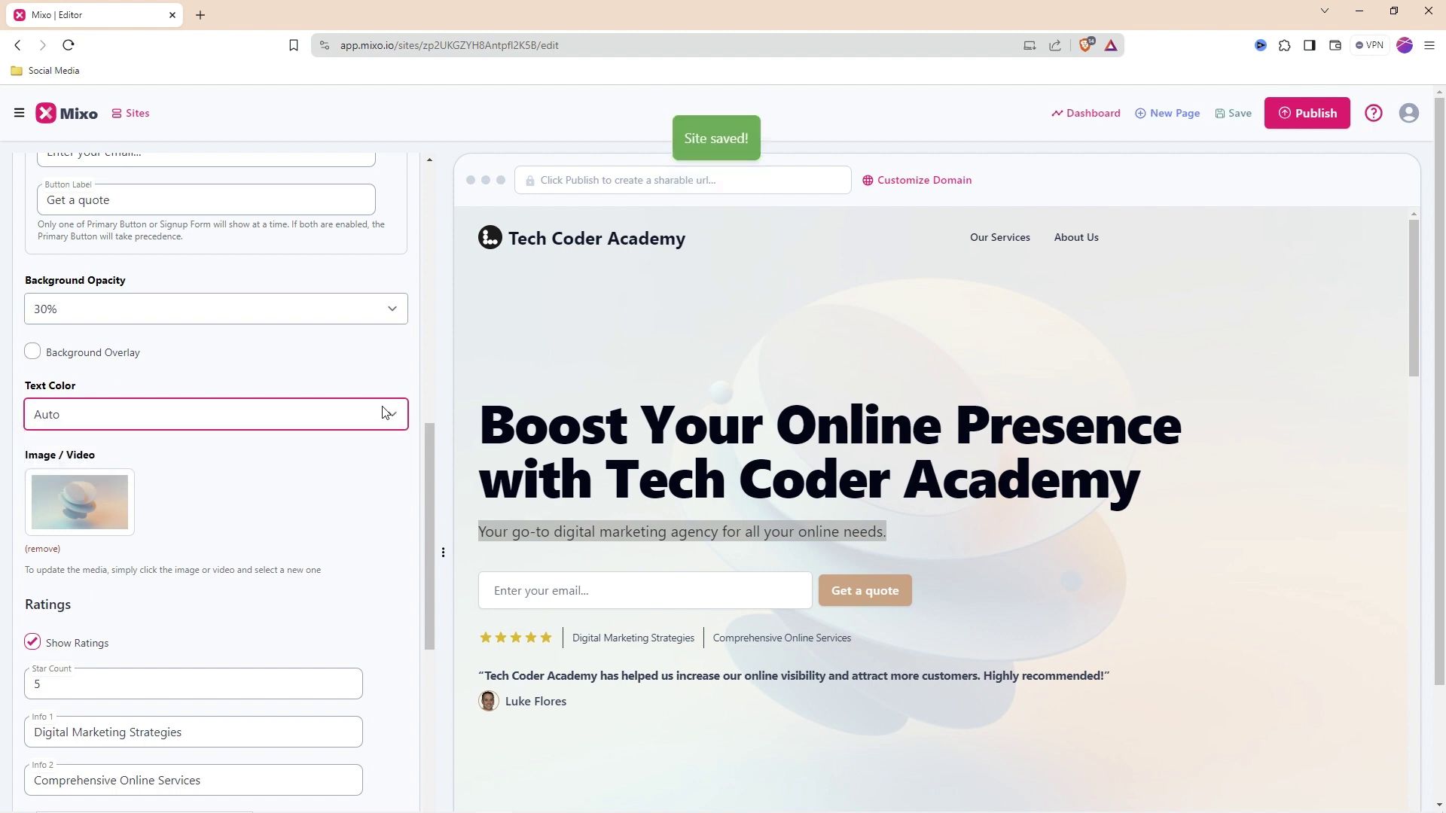
# Review the hero's Image / Video, Ratings and Review settings, comparing the rating info texts with the preview
pyautogui.scroll(-1, 384, 412)
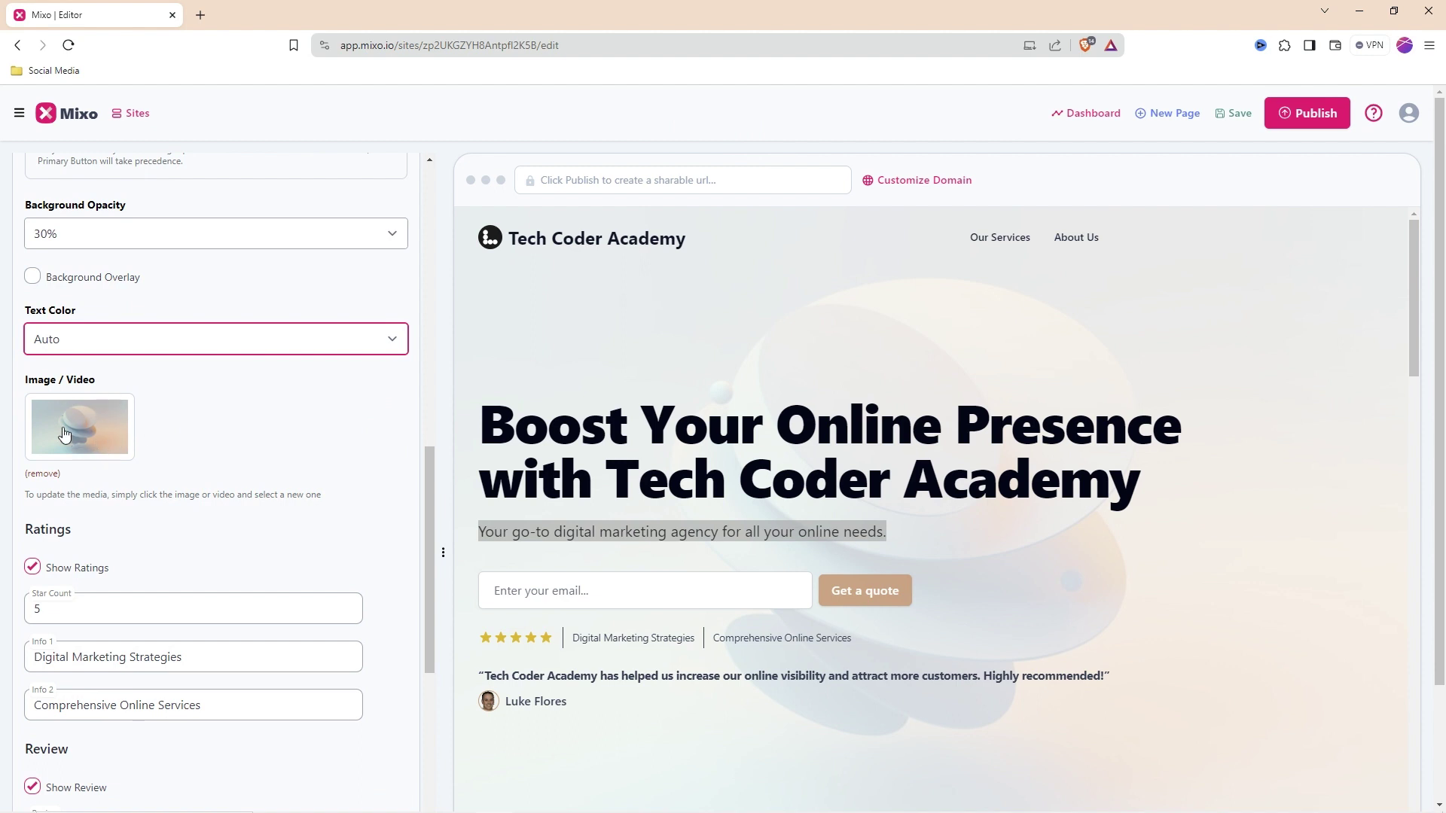
pyautogui.scroll(1, 94, 451)
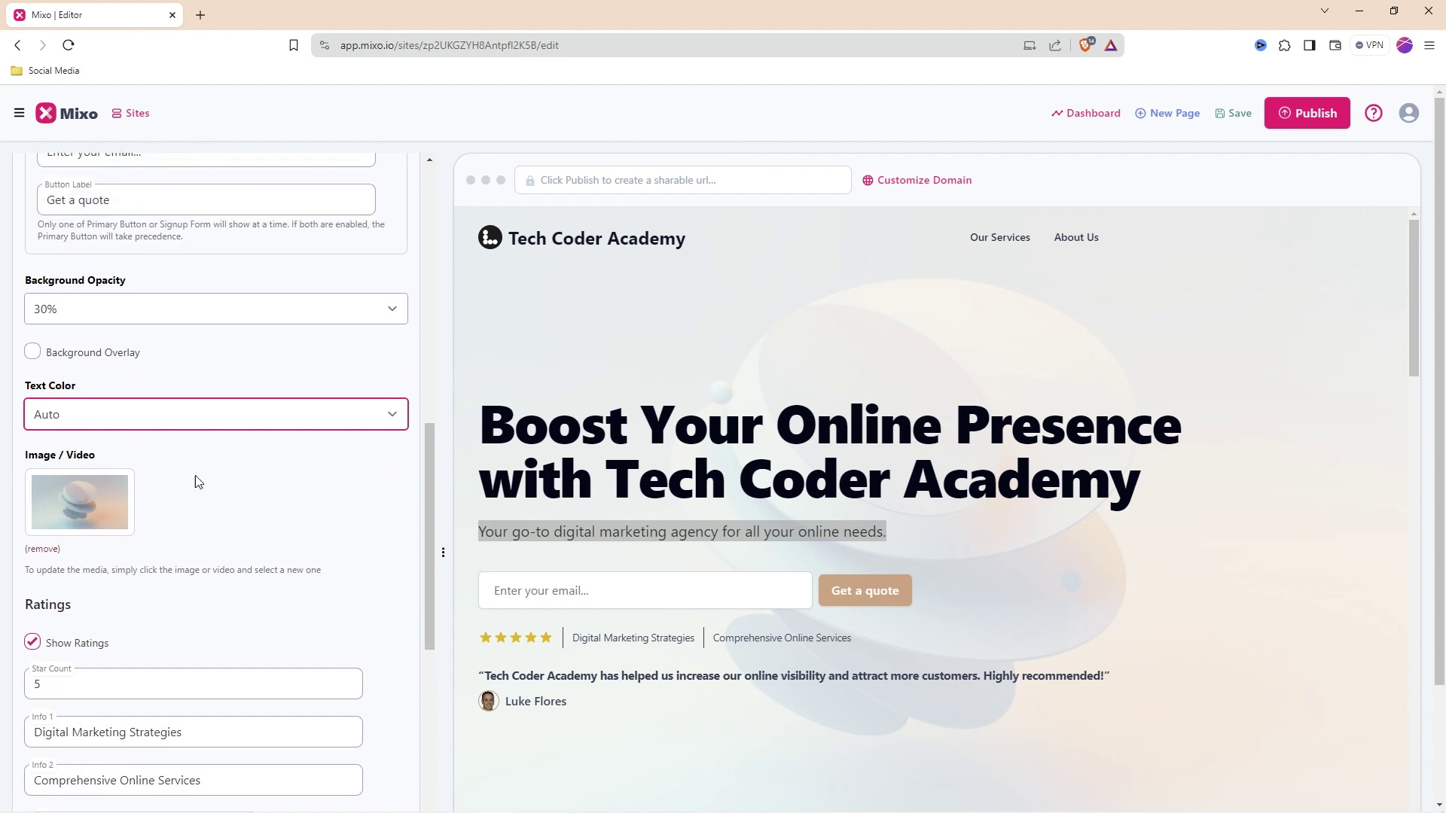
pyautogui.scroll(-1, 94, 488)
pyautogui.scroll(-1, 143, 458)
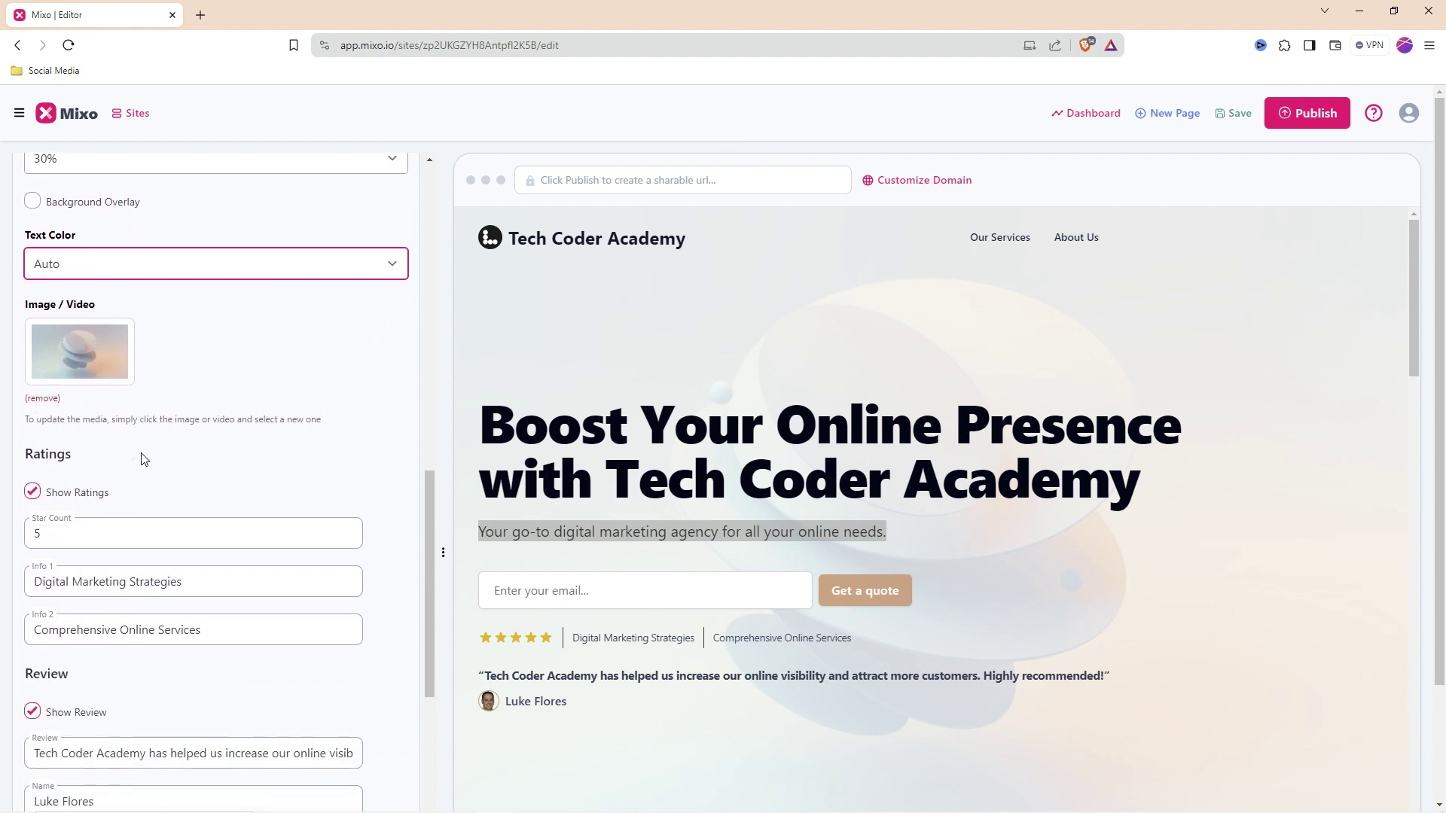
pyautogui.scroll(-2, 144, 459)
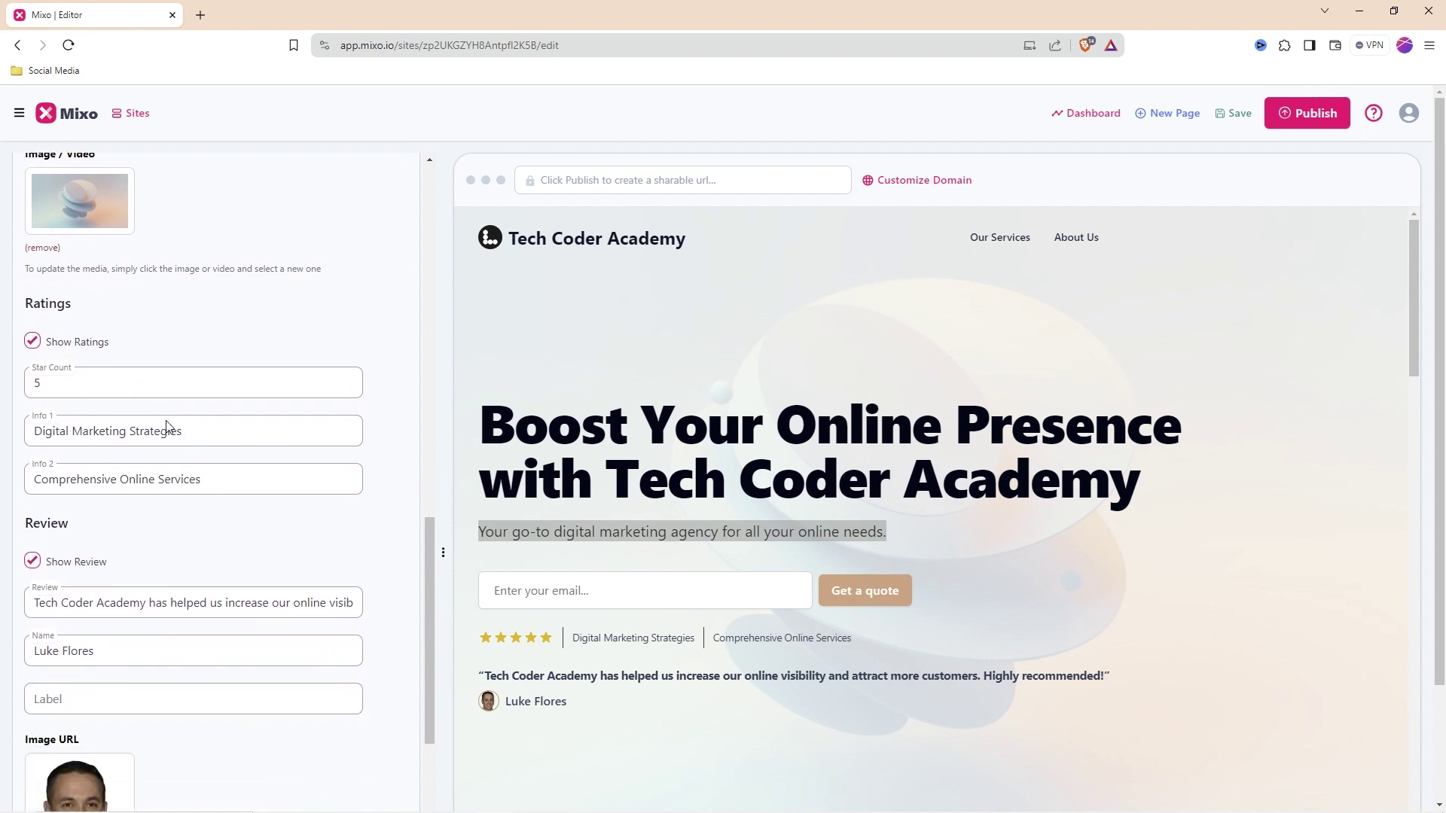
pyautogui.scroll(-2, 508, 468)
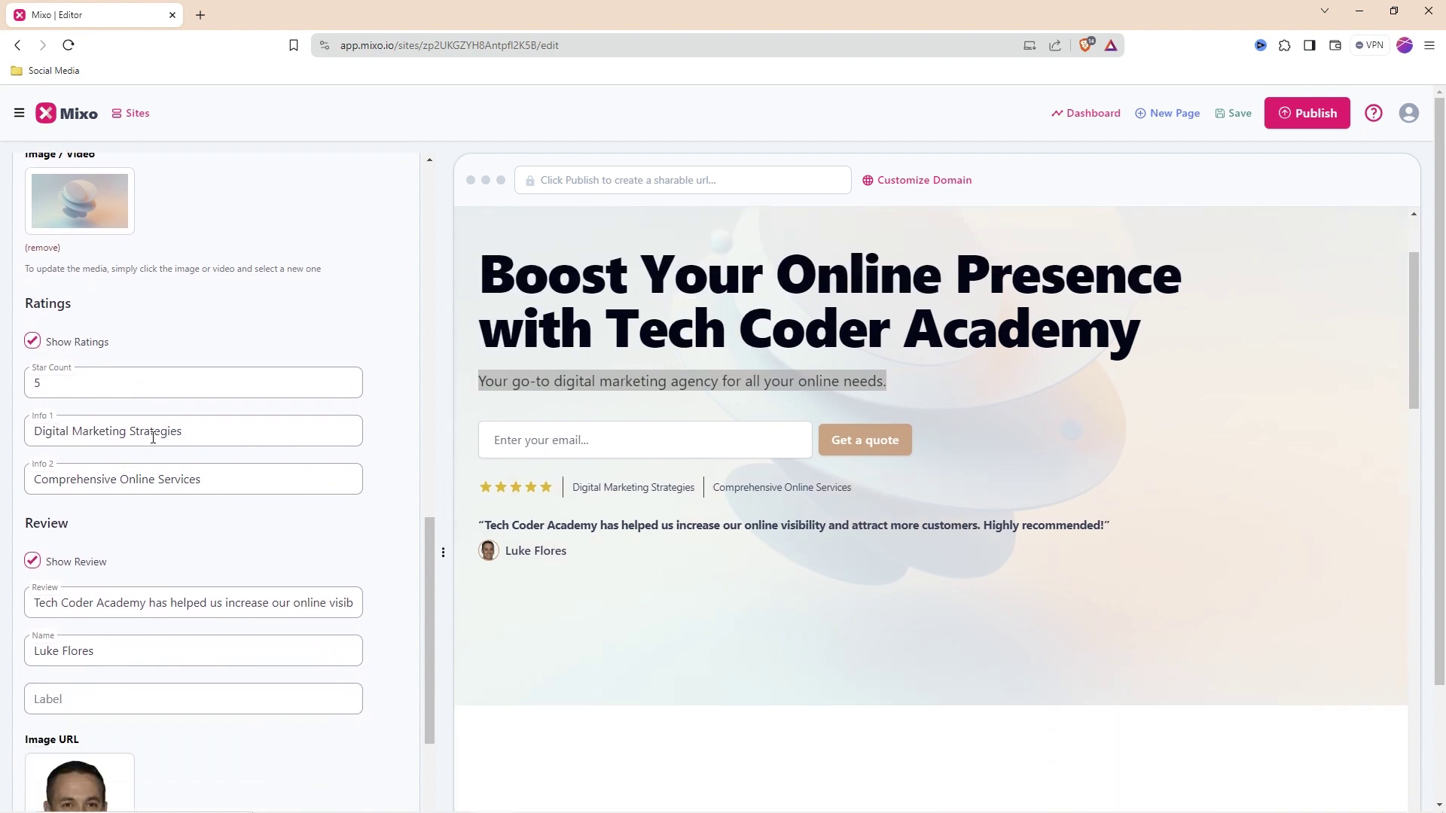
pyautogui.moveTo(200, 436); pyautogui.dragTo(13, 451)
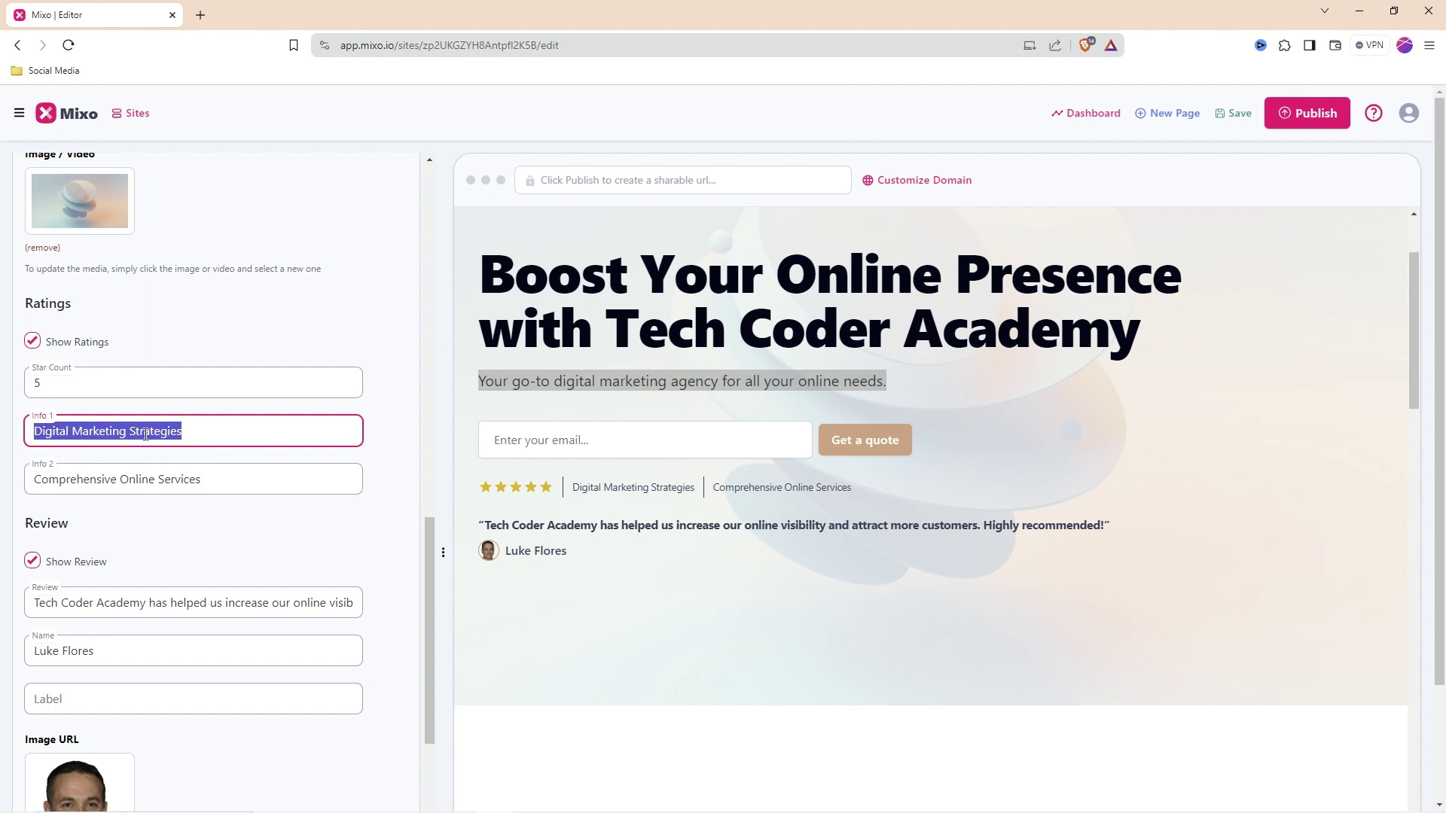
pyautogui.scroll(-3, 259, 458)
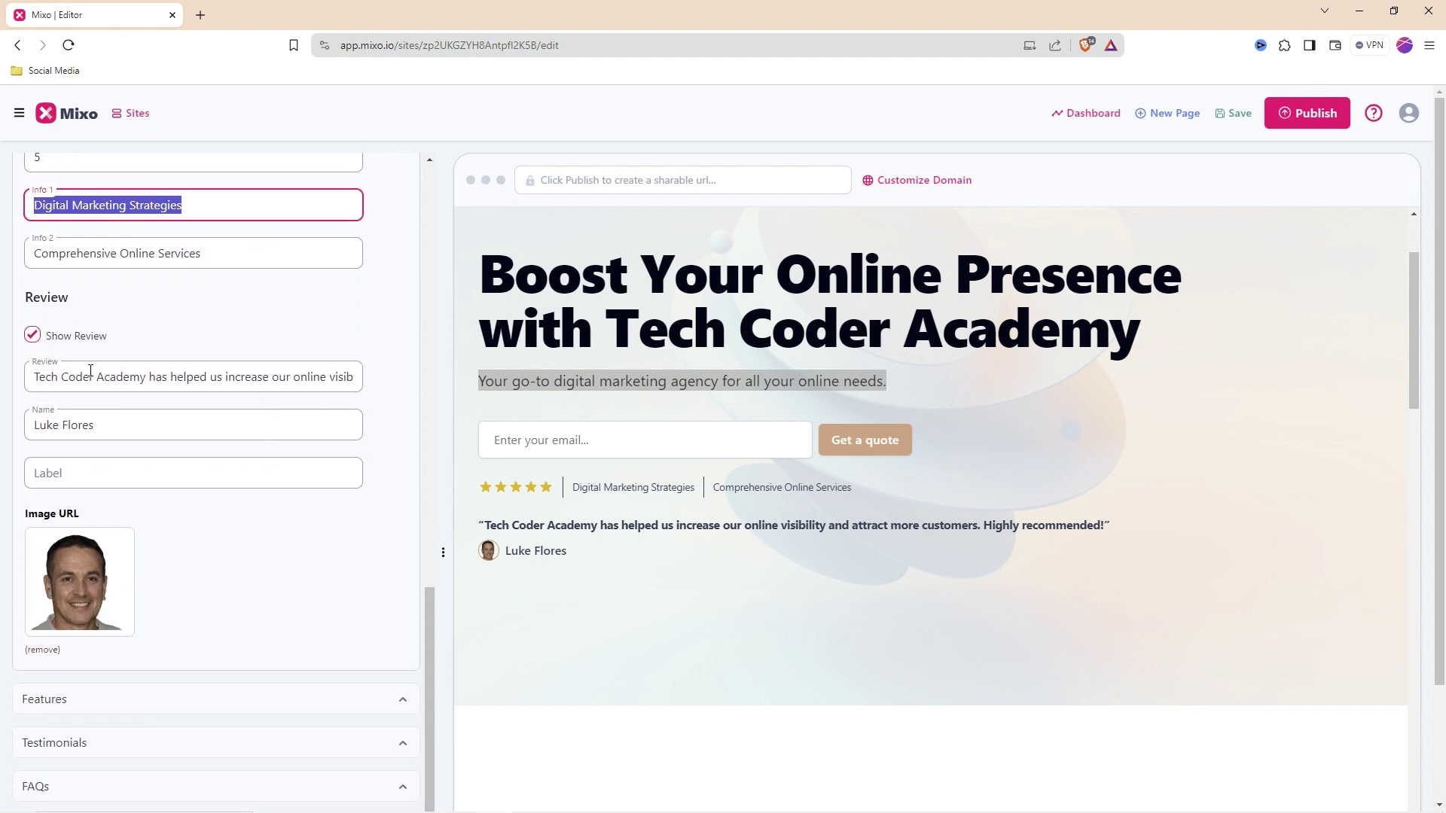
pyautogui.scroll(-1, 113, 430)
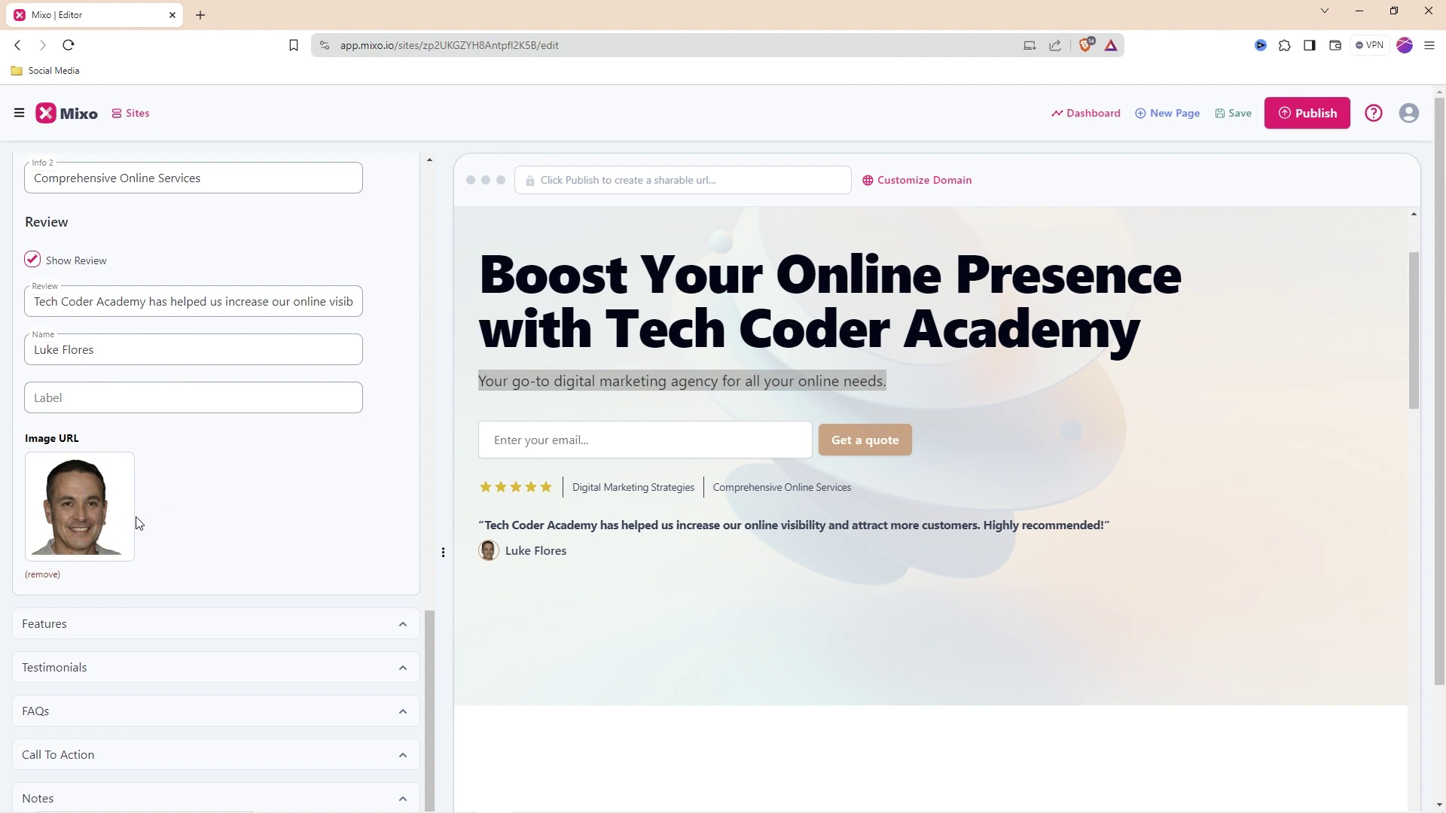
# Open the Features section settings and compare the layout, title, subtitle and feature entries with the preview
pyautogui.scroll(-1, 226, 520)
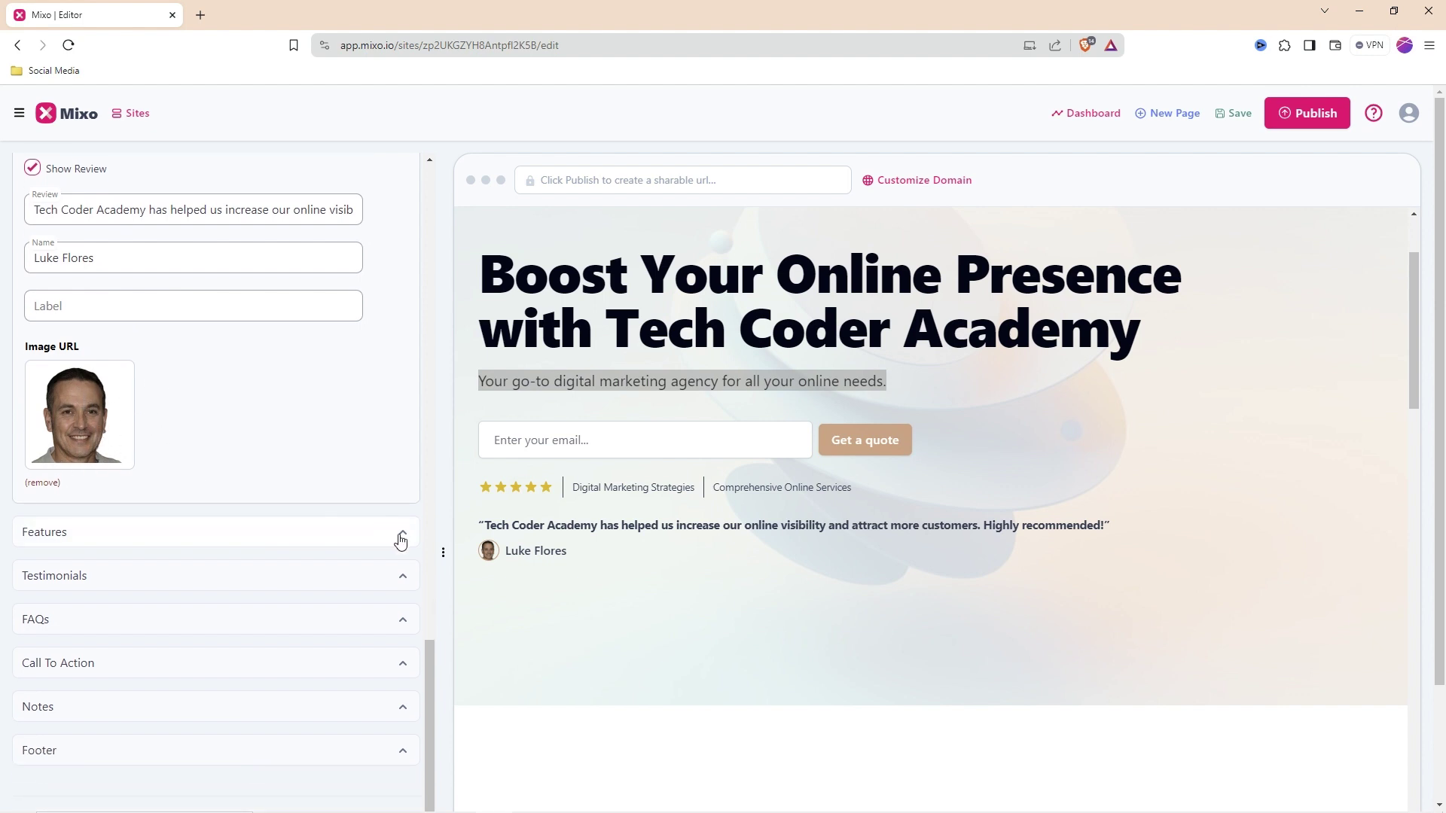
pyautogui.click(358, 536)
pyautogui.scroll(-3, 162, 520)
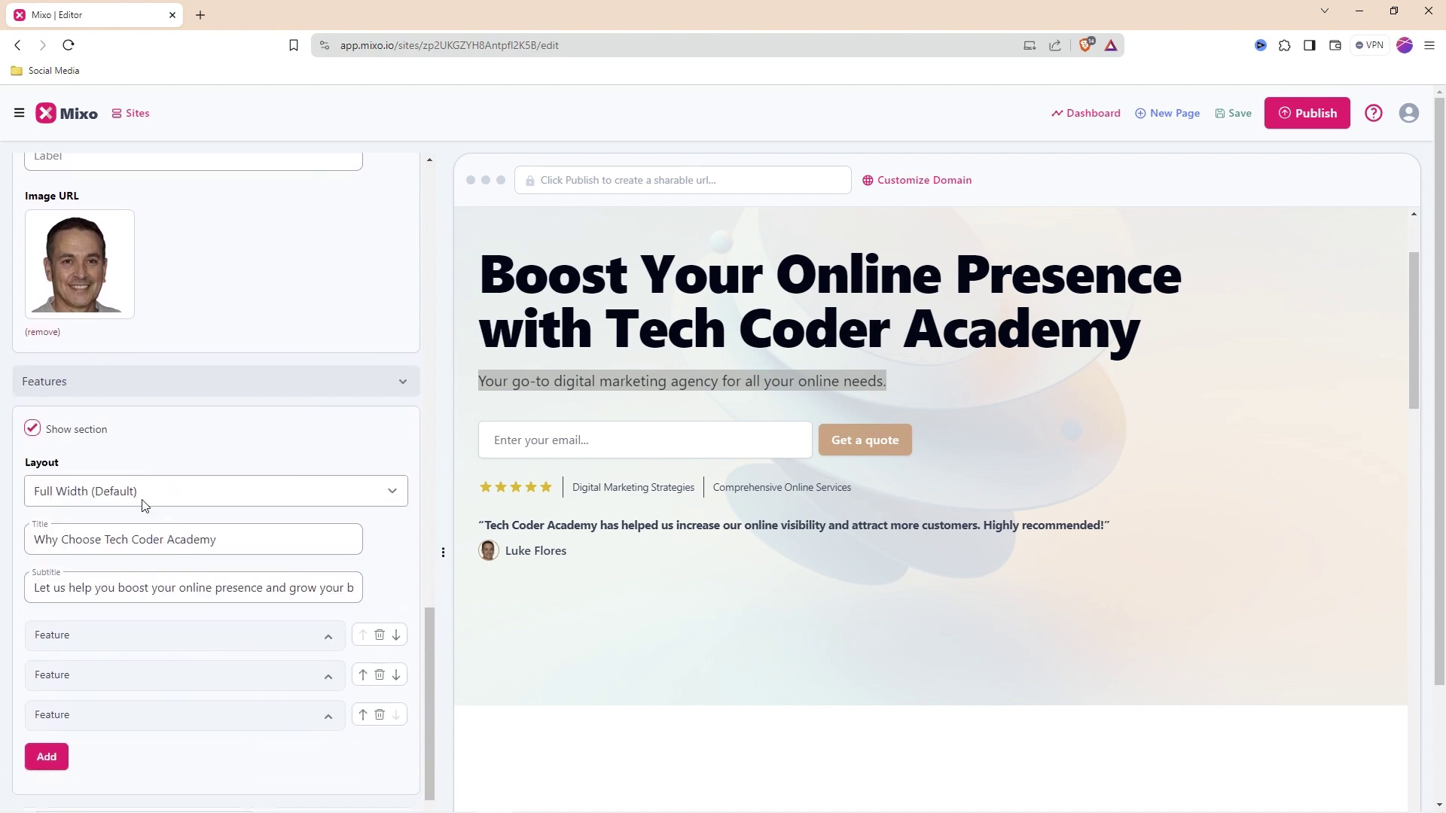
pyautogui.scroll(-10, 733, 501)
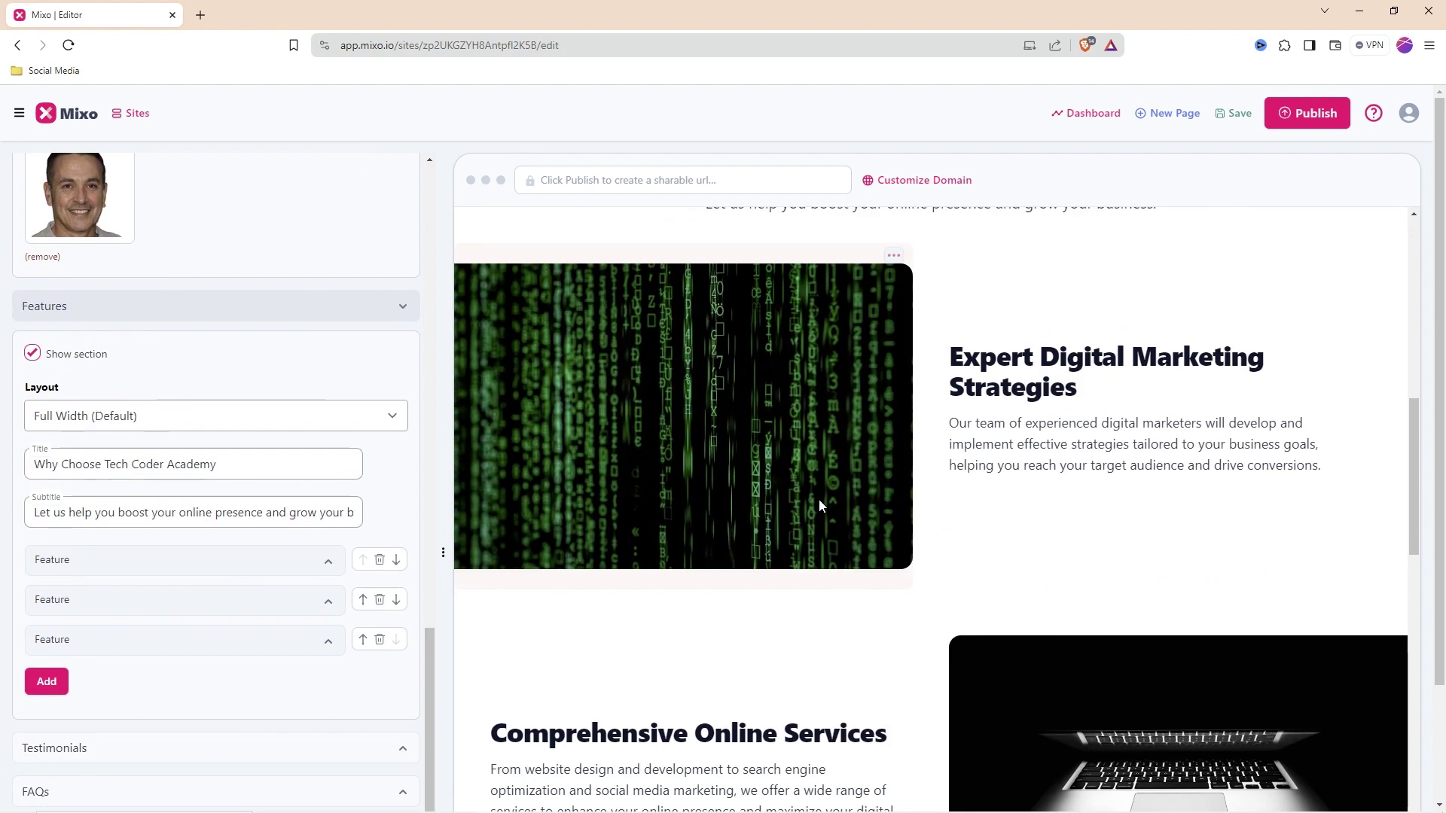
pyautogui.scroll(7, 819, 499)
pyautogui.scroll(1, 814, 478)
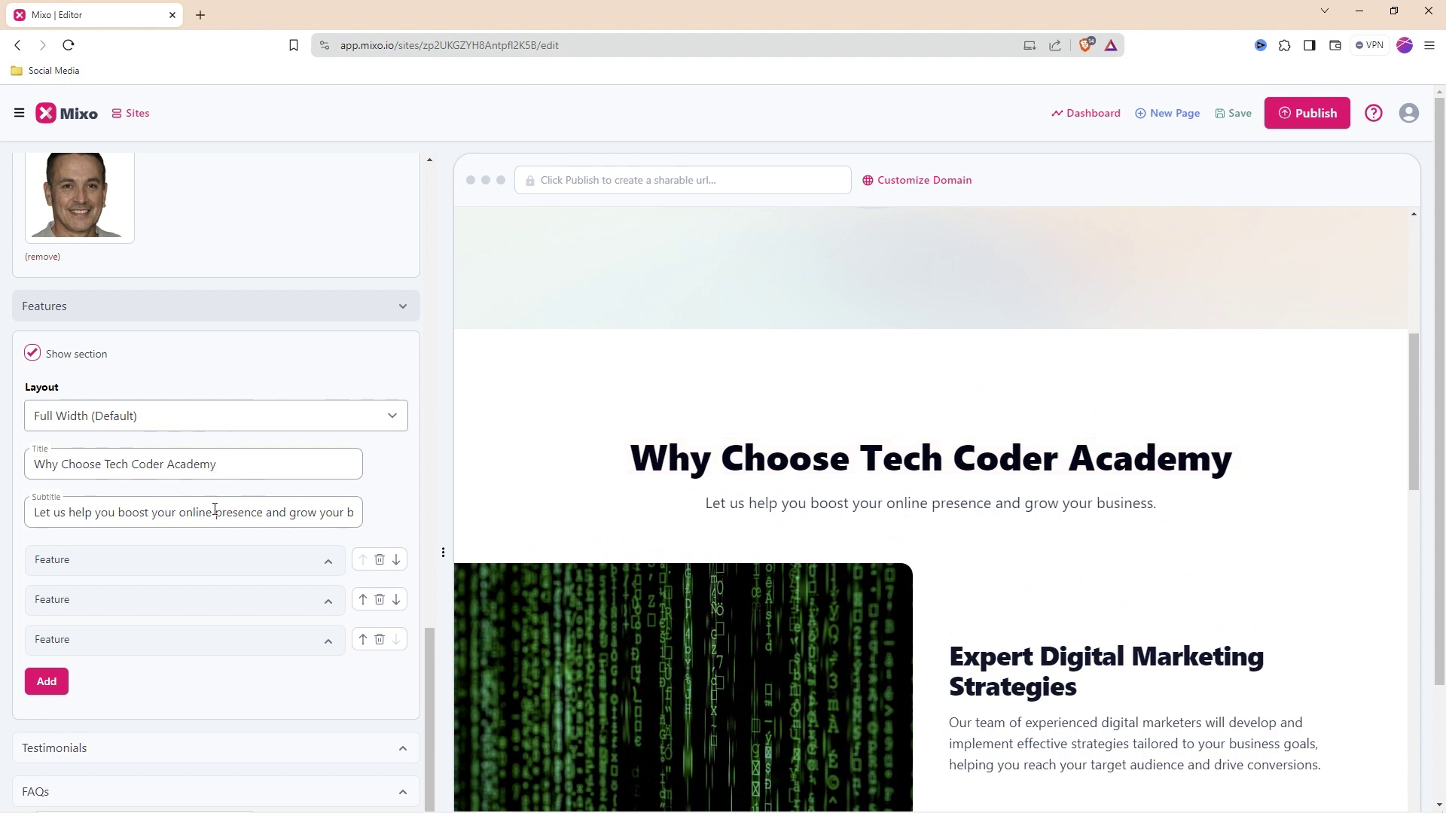
# Open the Testimonials and FAQs section settings and review their editable fields
pyautogui.scroll(-4, 249, 501)
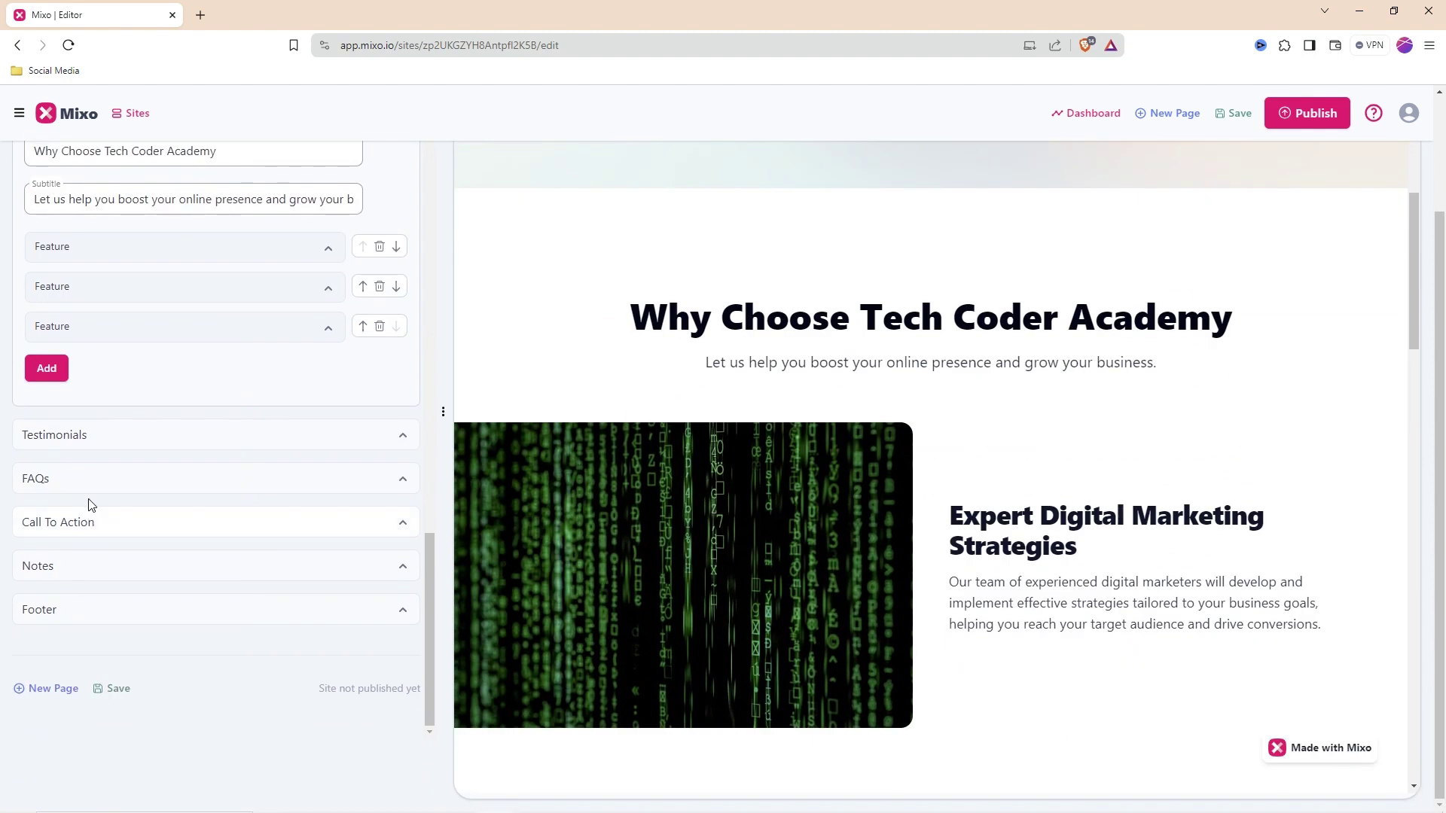
pyautogui.click(399, 438)
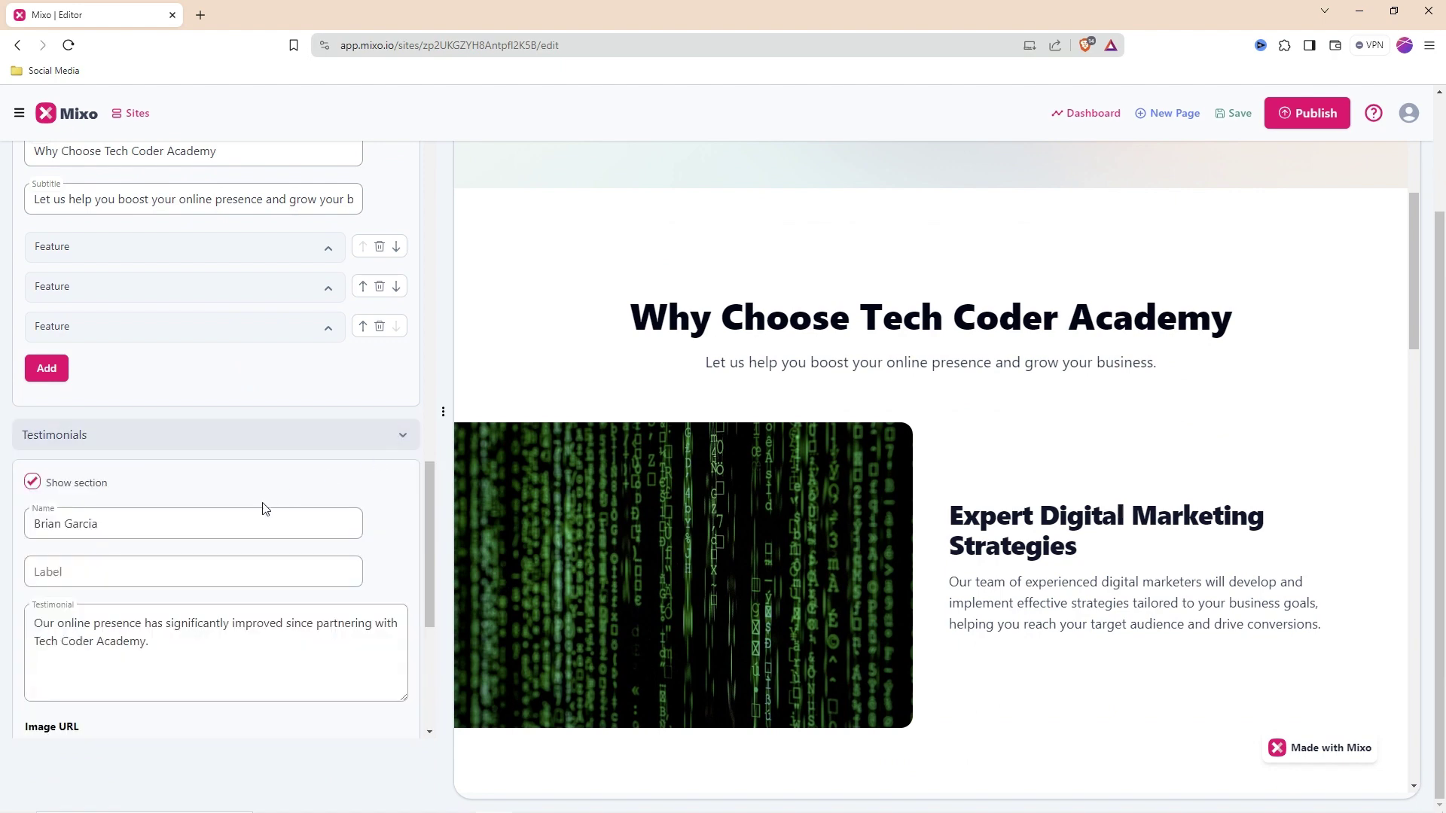
pyautogui.scroll(-6, 265, 500)
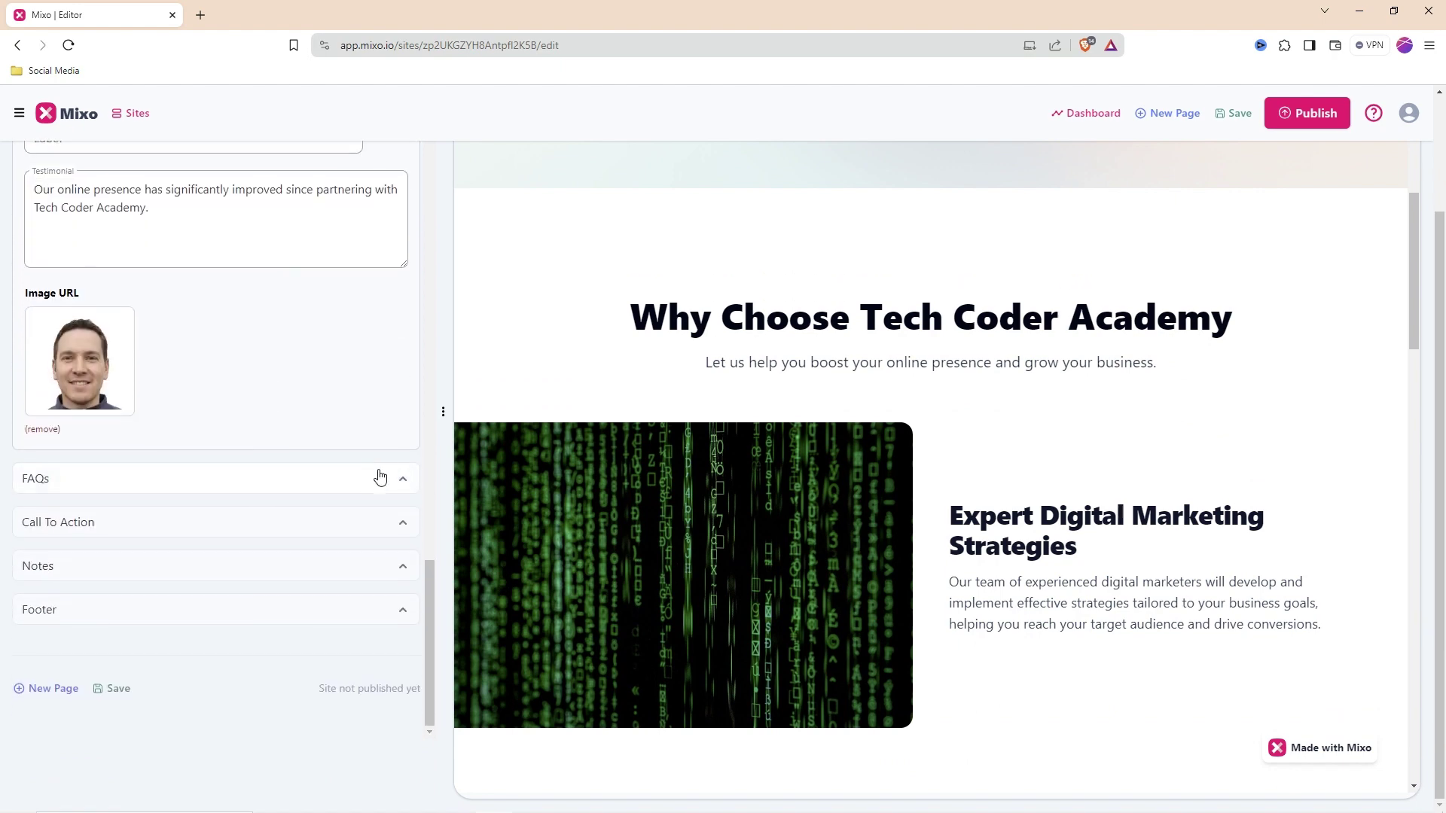
pyautogui.click(381, 477)
pyautogui.scroll(-3, 333, 478)
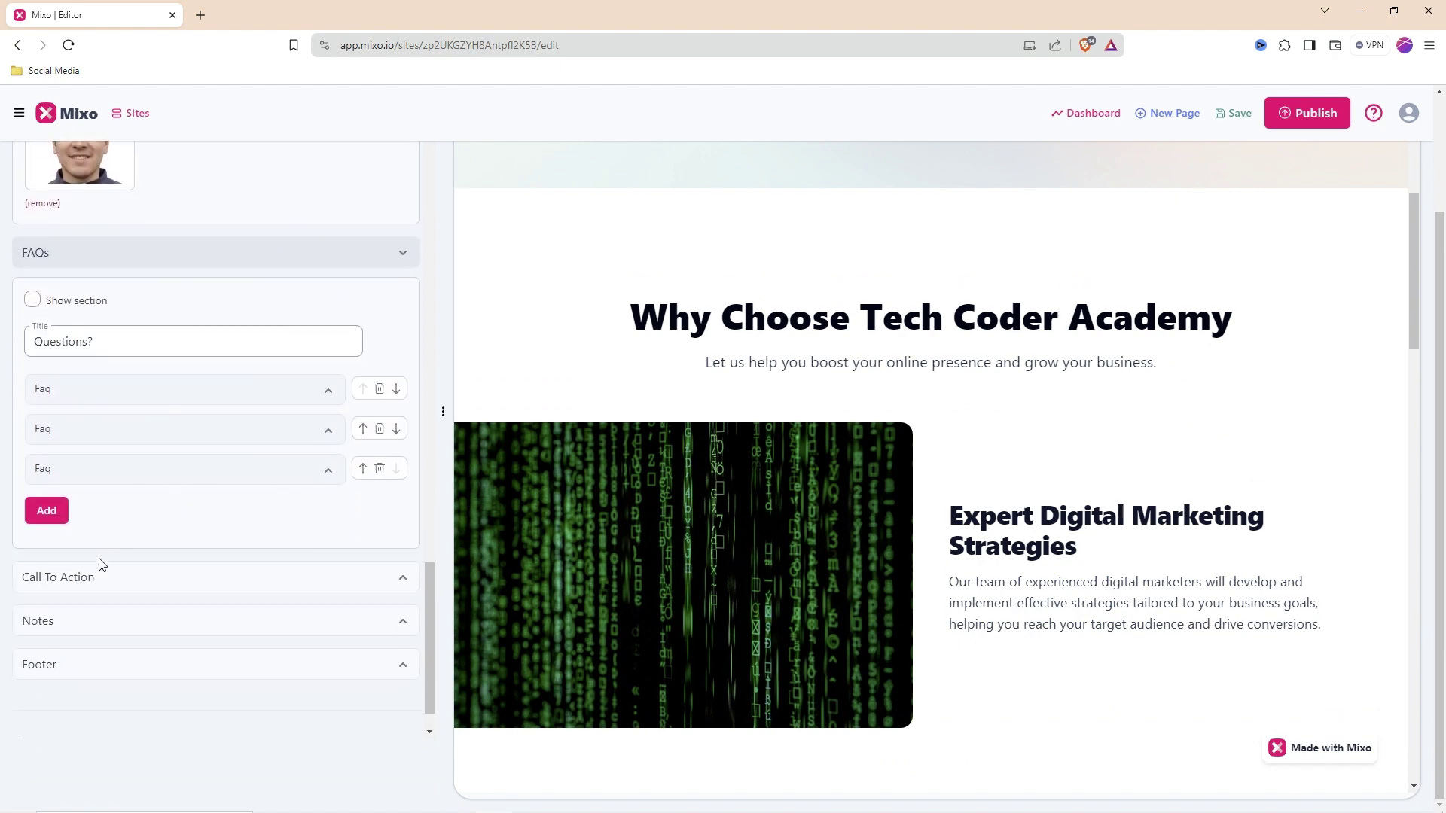
# Open the Call To Action section settings and review its text fields and Primary Button options
pyautogui.scroll(-1, 256, 532)
pyautogui.click(265, 527)
pyautogui.scroll(-3, 251, 516)
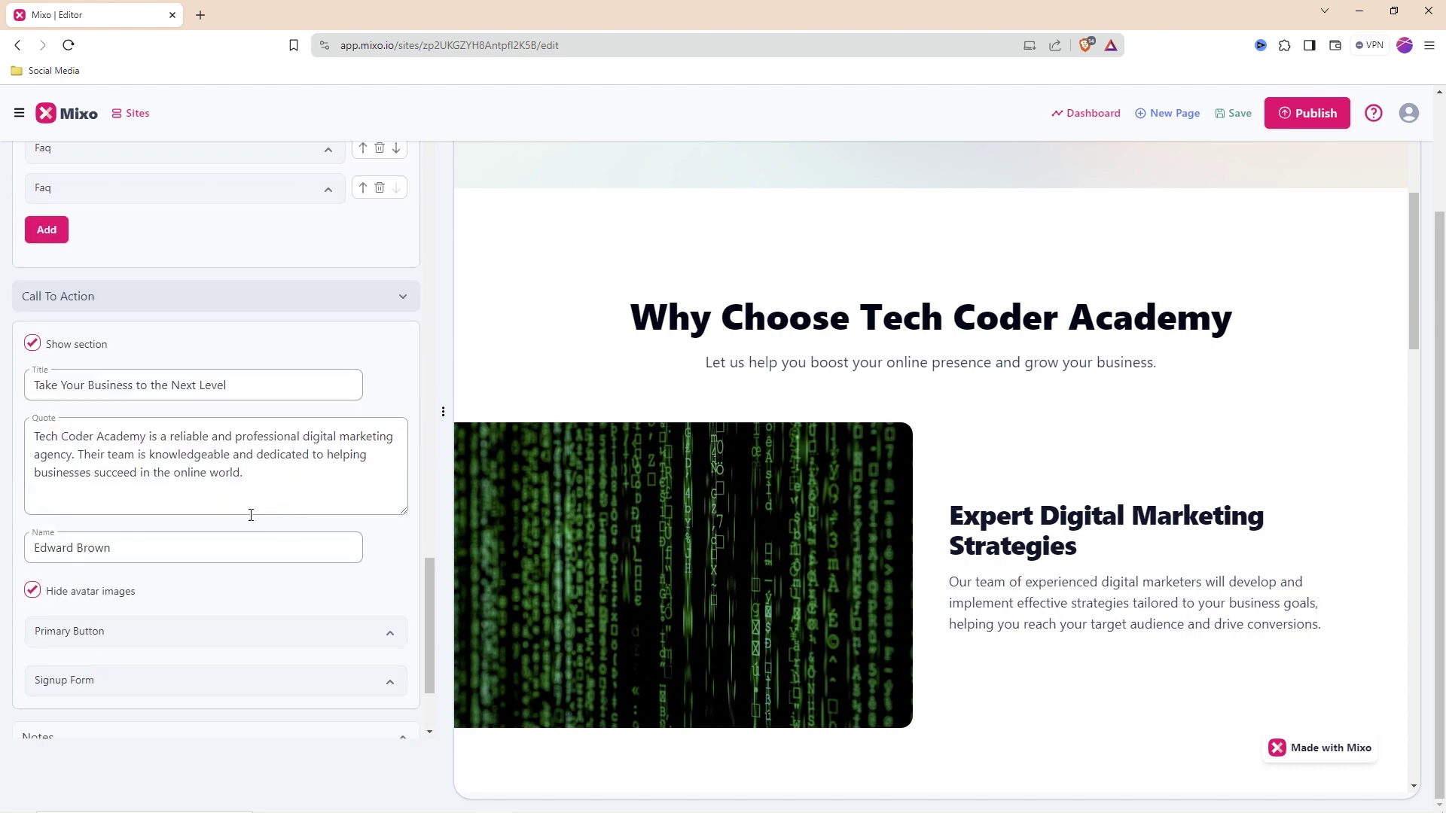
pyautogui.scroll(-2, 183, 516)
pyautogui.click(180, 471)
pyautogui.scroll(-2, 217, 476)
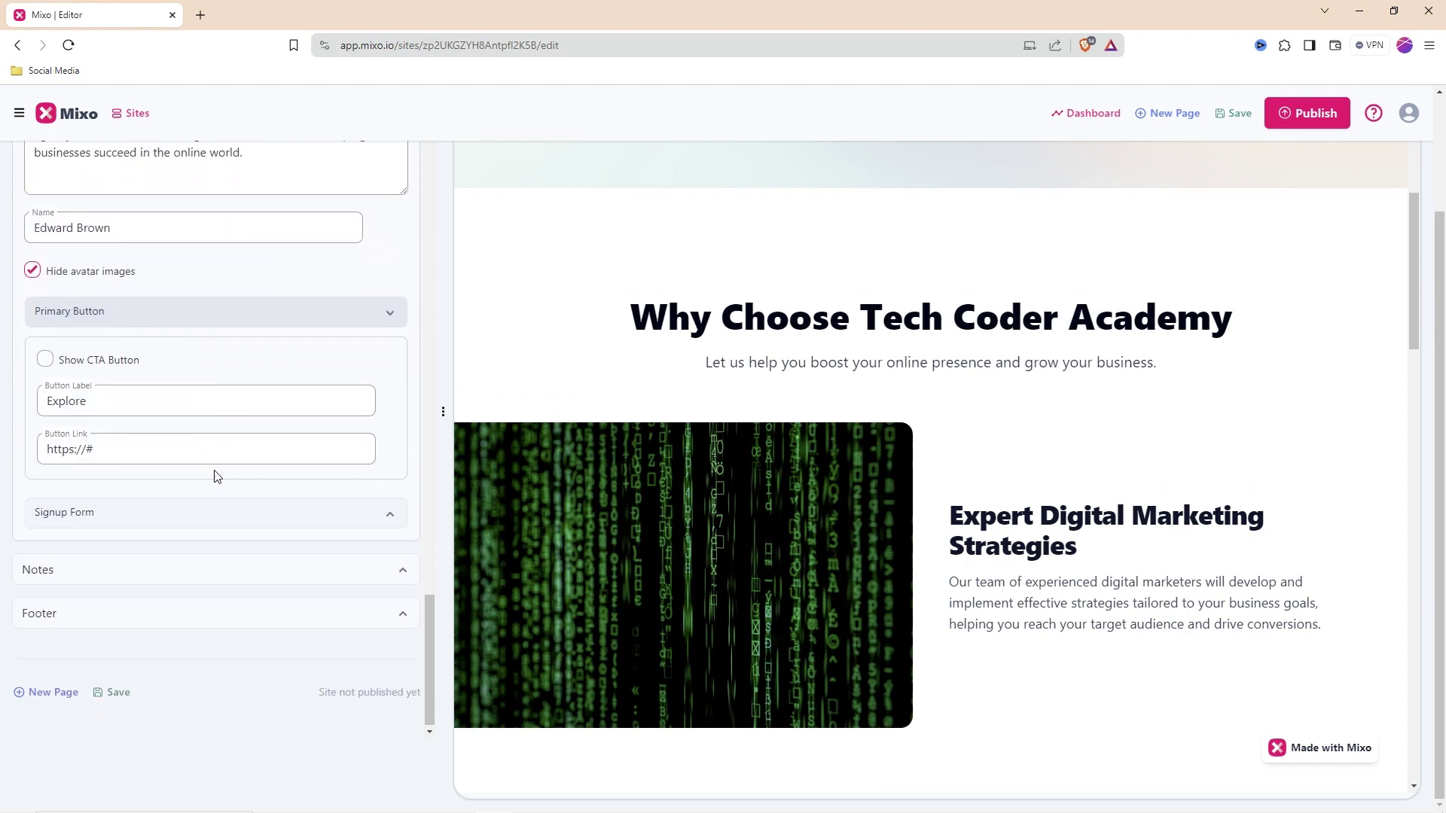
# Open the Notes and Footer section settings and examine the footer's page links and social icons in the preview
pyautogui.click(162, 566)
pyautogui.scroll(-5, 236, 532)
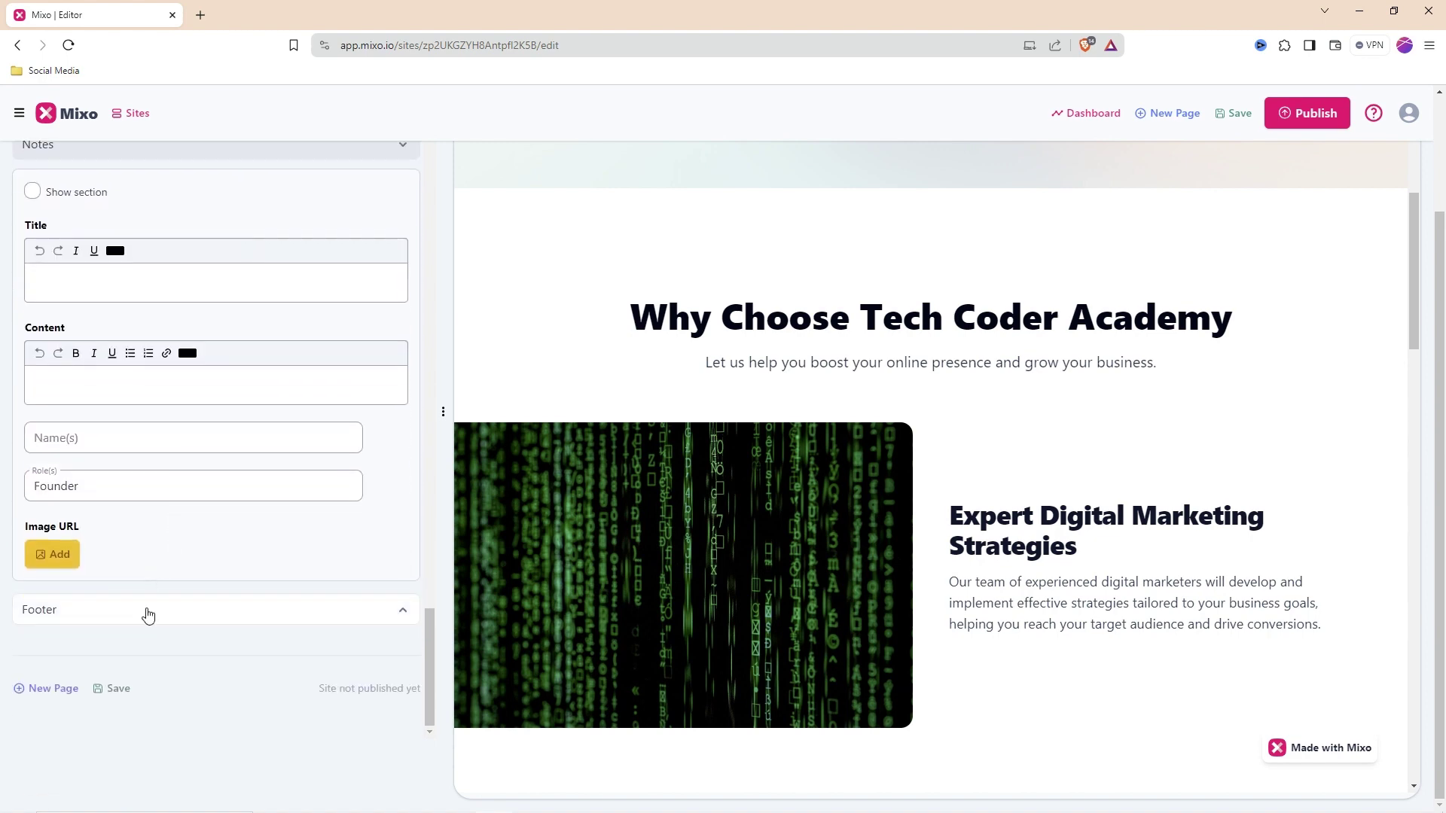
pyautogui.click(110, 612)
pyautogui.scroll(-8, 1023, 507)
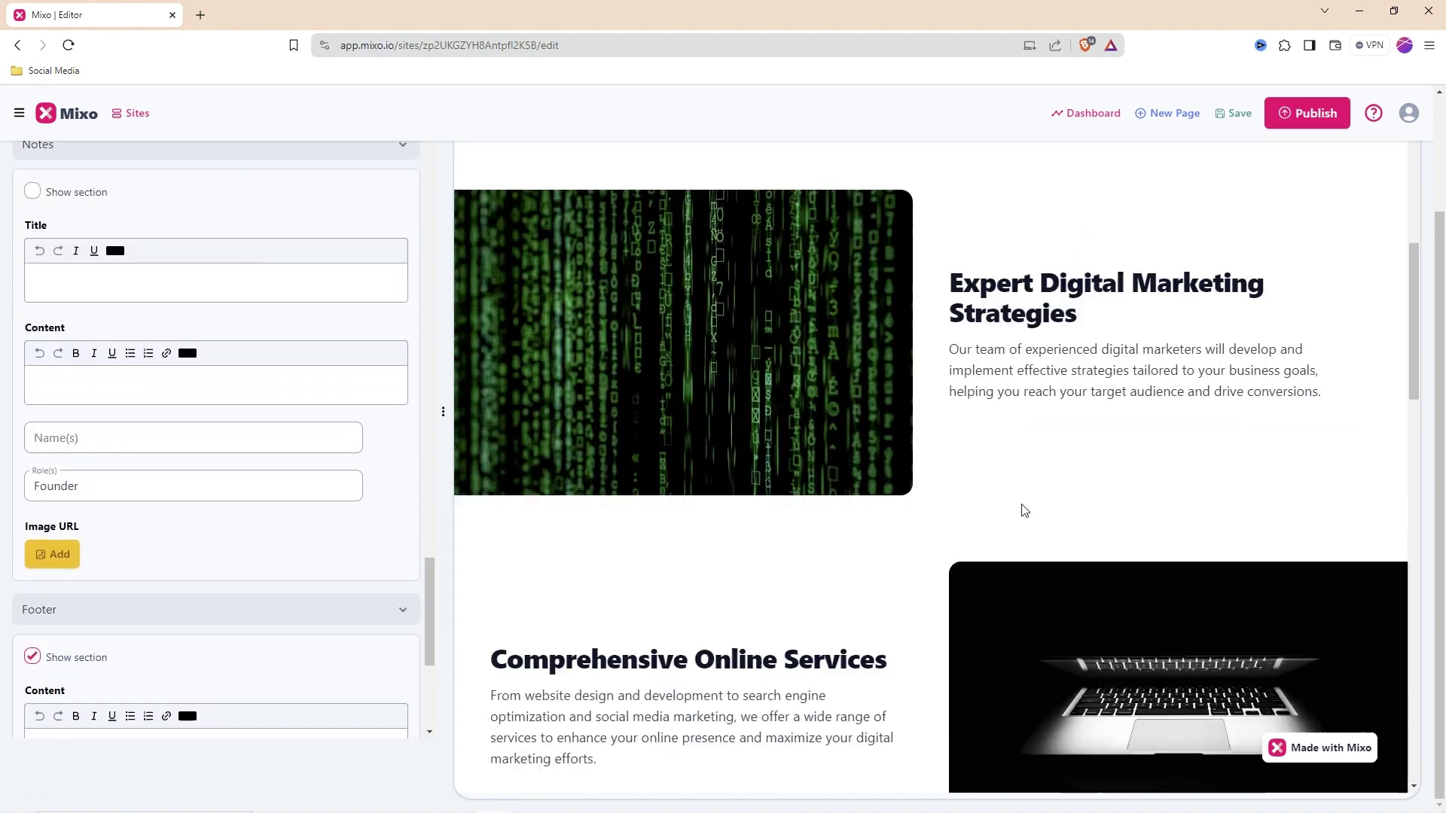
pyautogui.scroll(-10, 1036, 485)
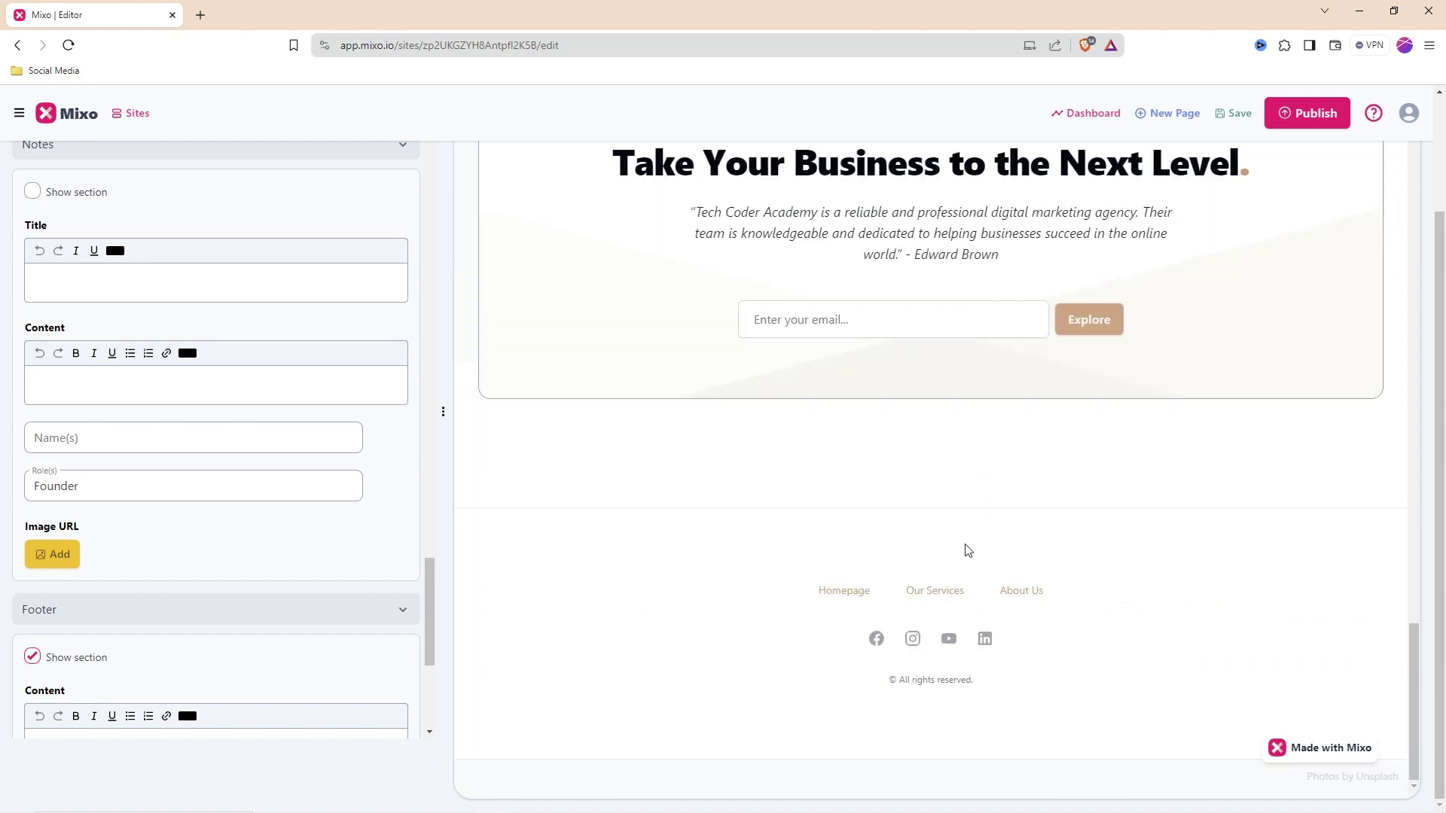
pyautogui.moveTo(877, 641)
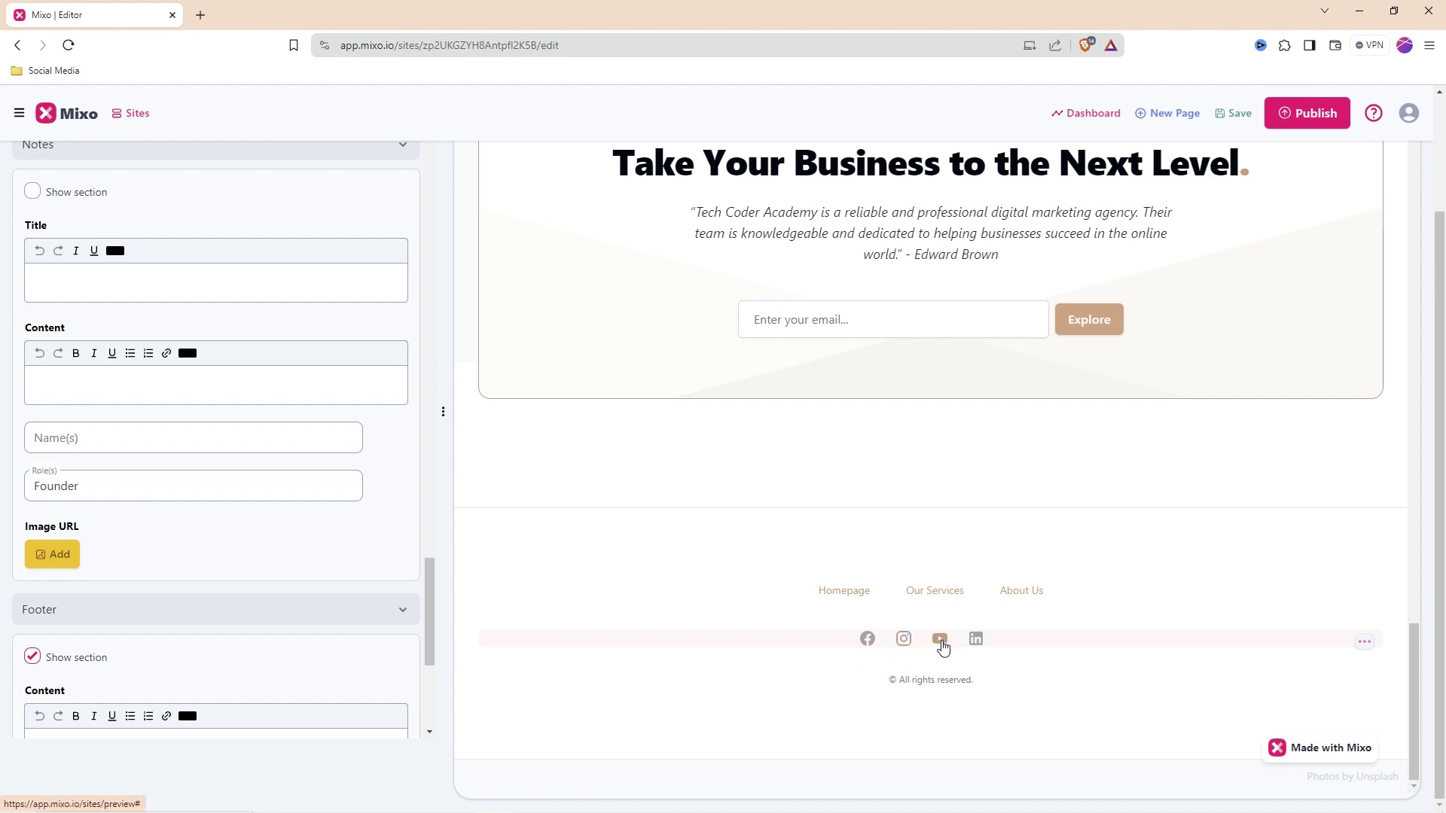
# Examine the footer's Links, Socials and Signup Form settings, including the network and link fields of each social entry
pyautogui.scroll(-5, 210, 493)
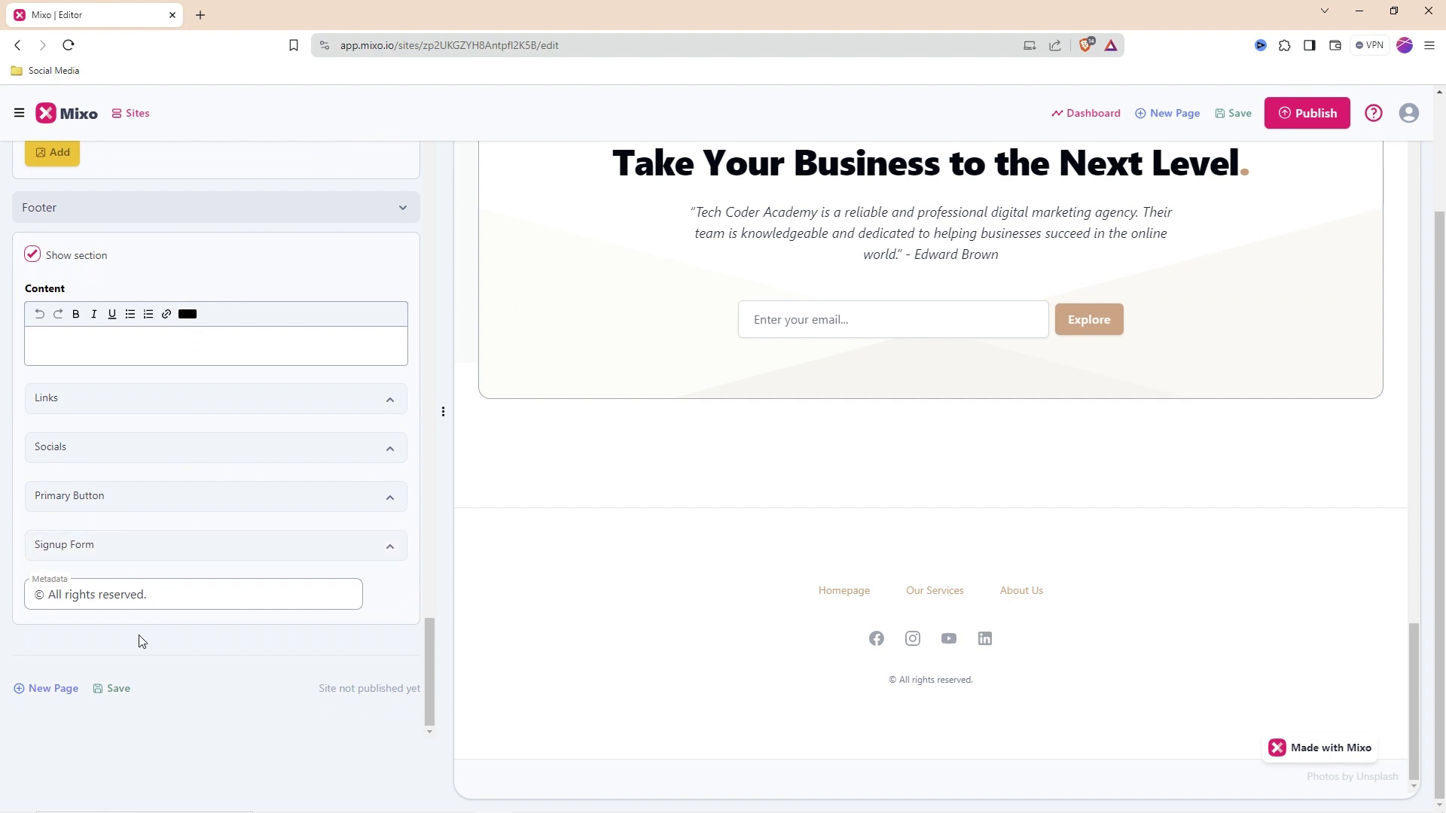
pyautogui.click(346, 399)
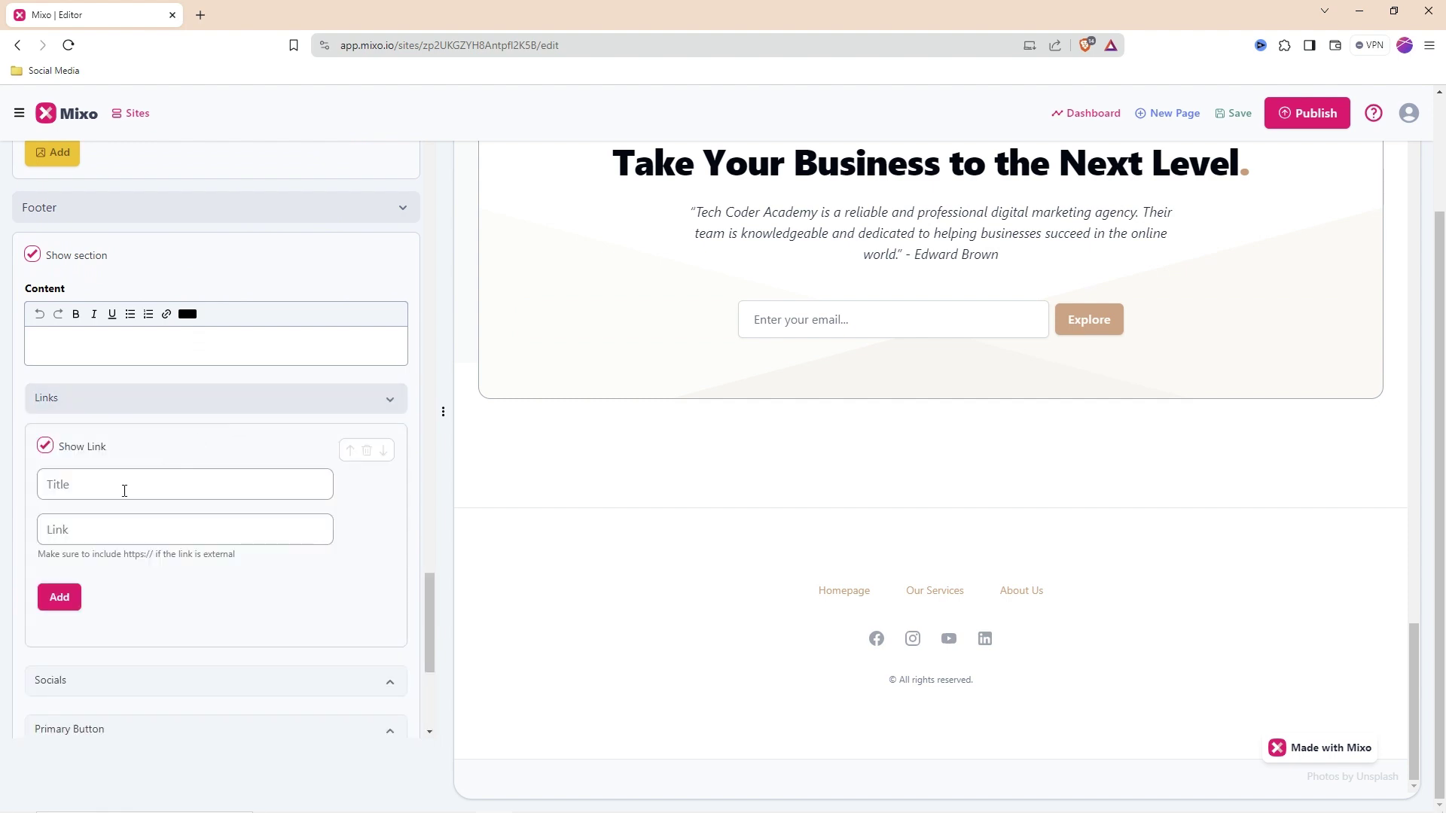
pyautogui.click(389, 401)
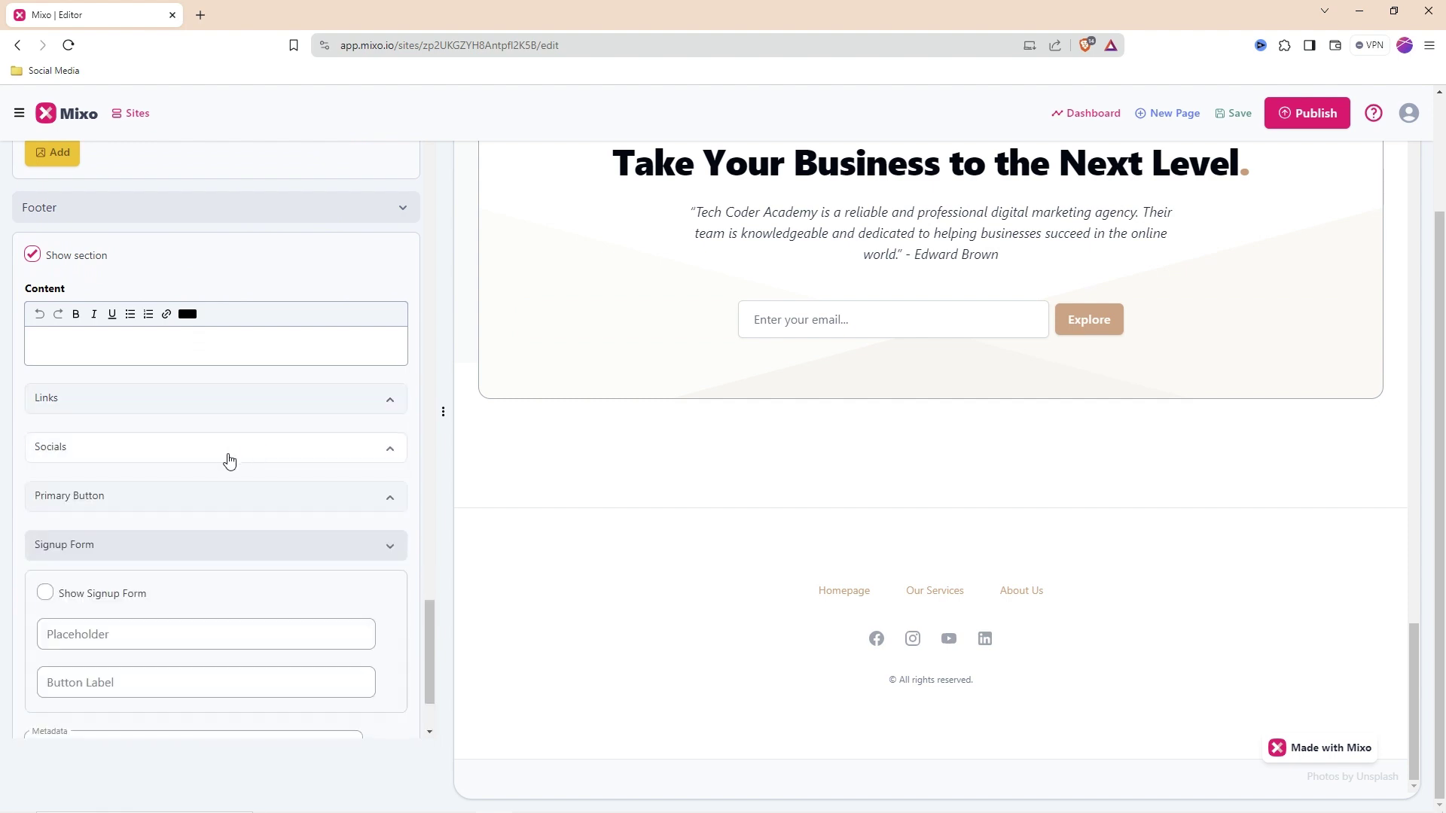
pyautogui.click(226, 453)
pyautogui.scroll(-7, 183, 507)
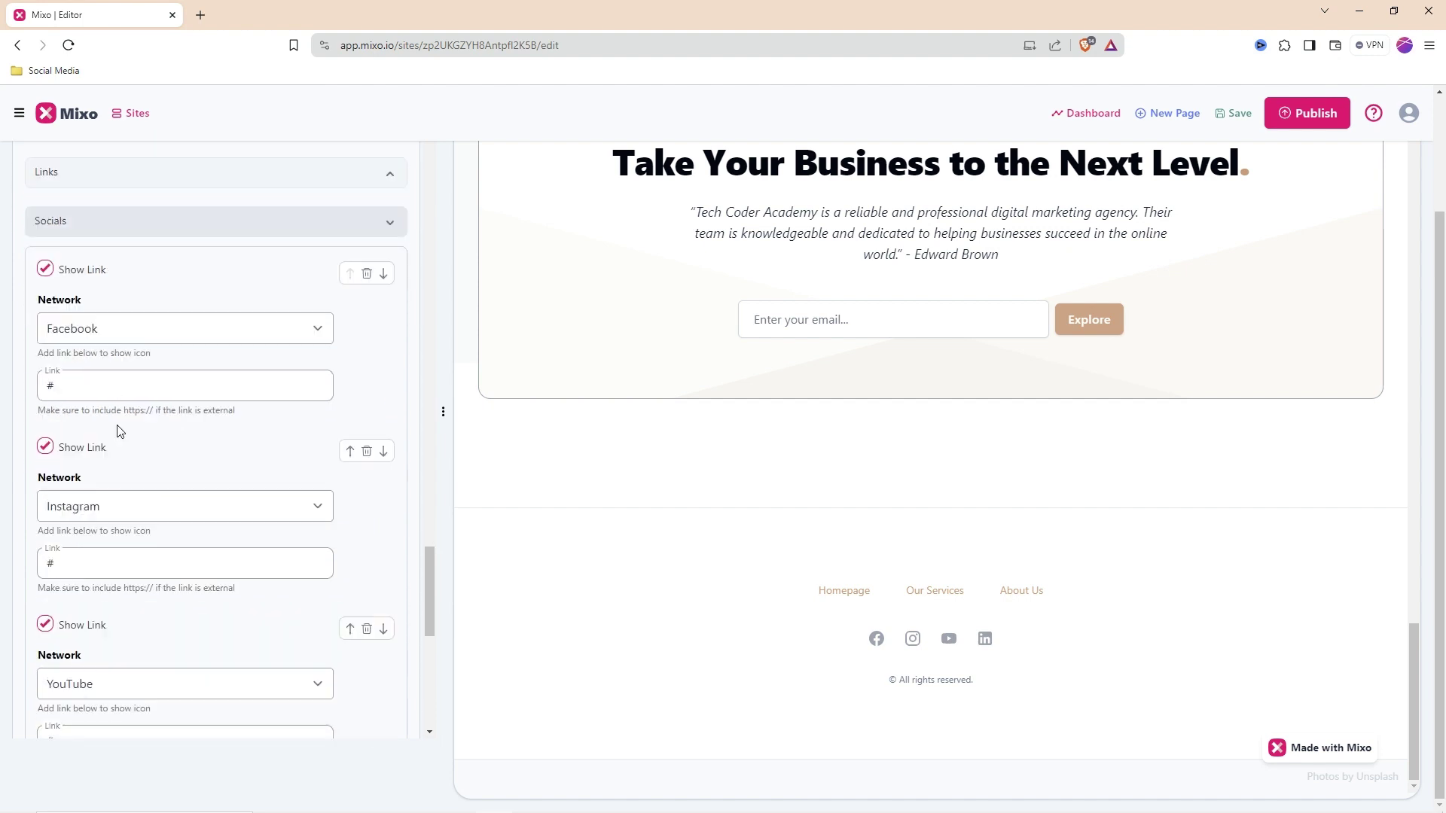
pyautogui.scroll(-4, 186, 526)
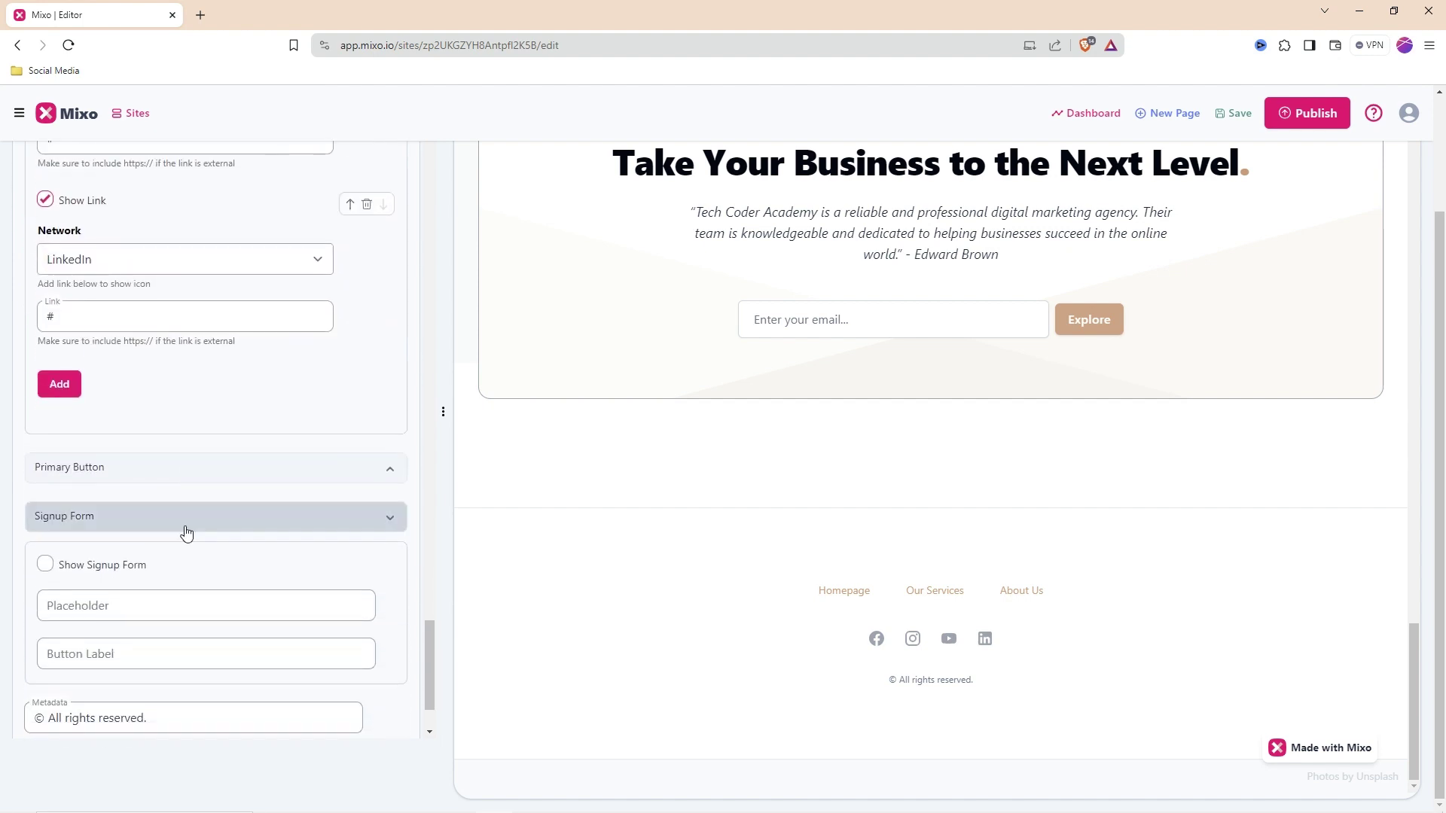
pyautogui.scroll(-2, 188, 527)
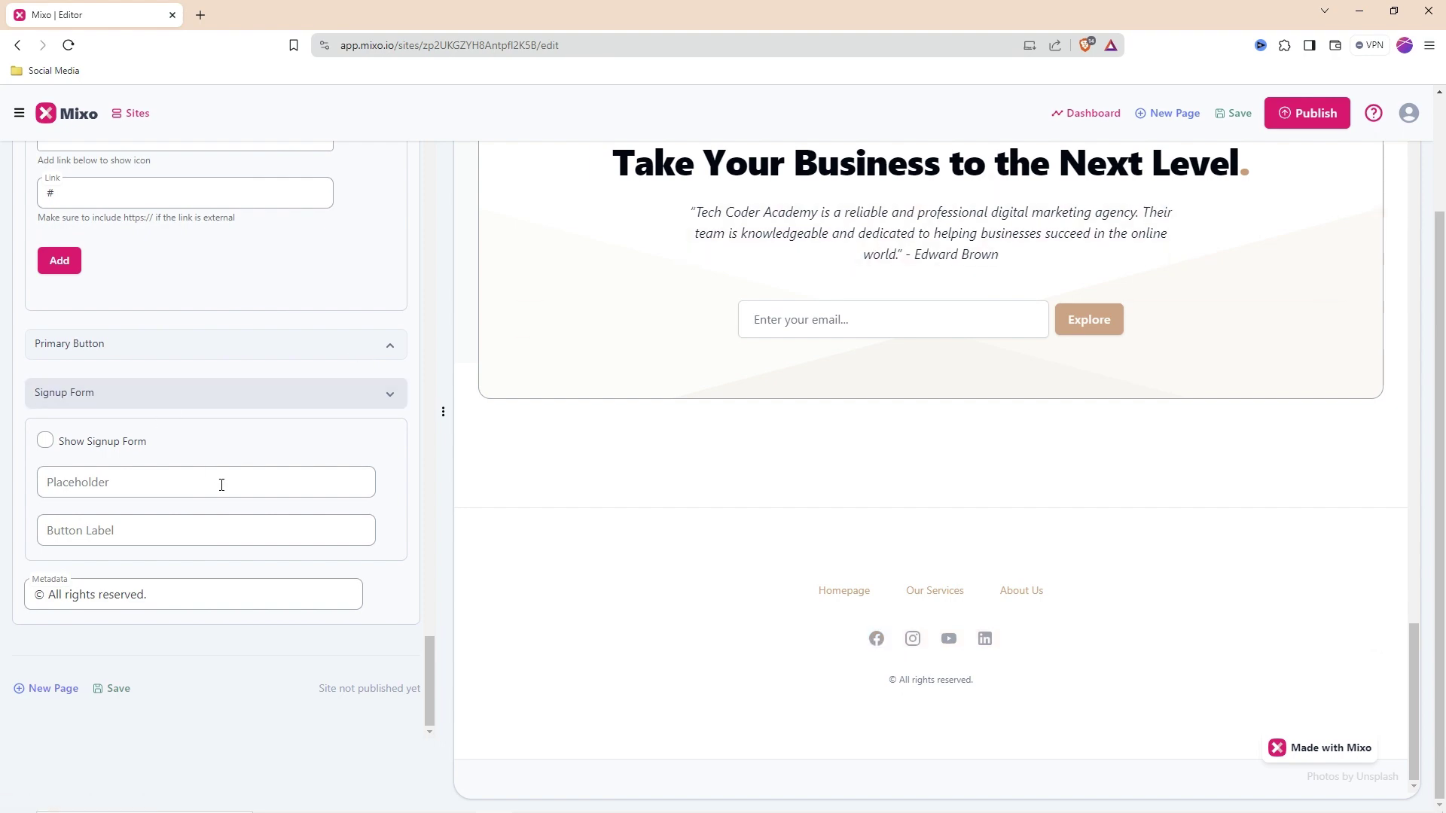
# Open the site settings and review the site name and logo options of the Brand settings
pyautogui.scroll(15, 222, 484)
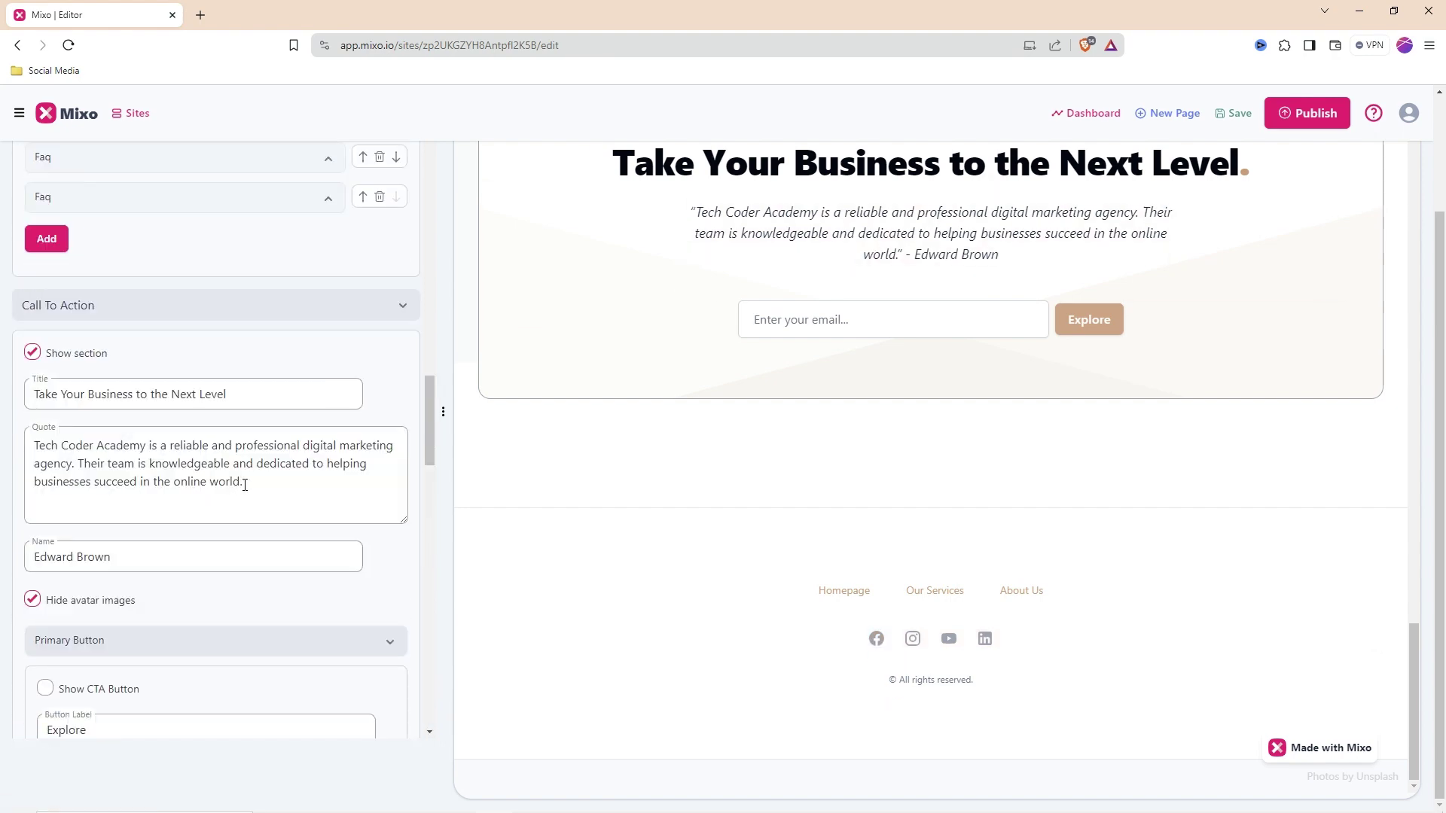
pyautogui.scroll(20, 244, 484)
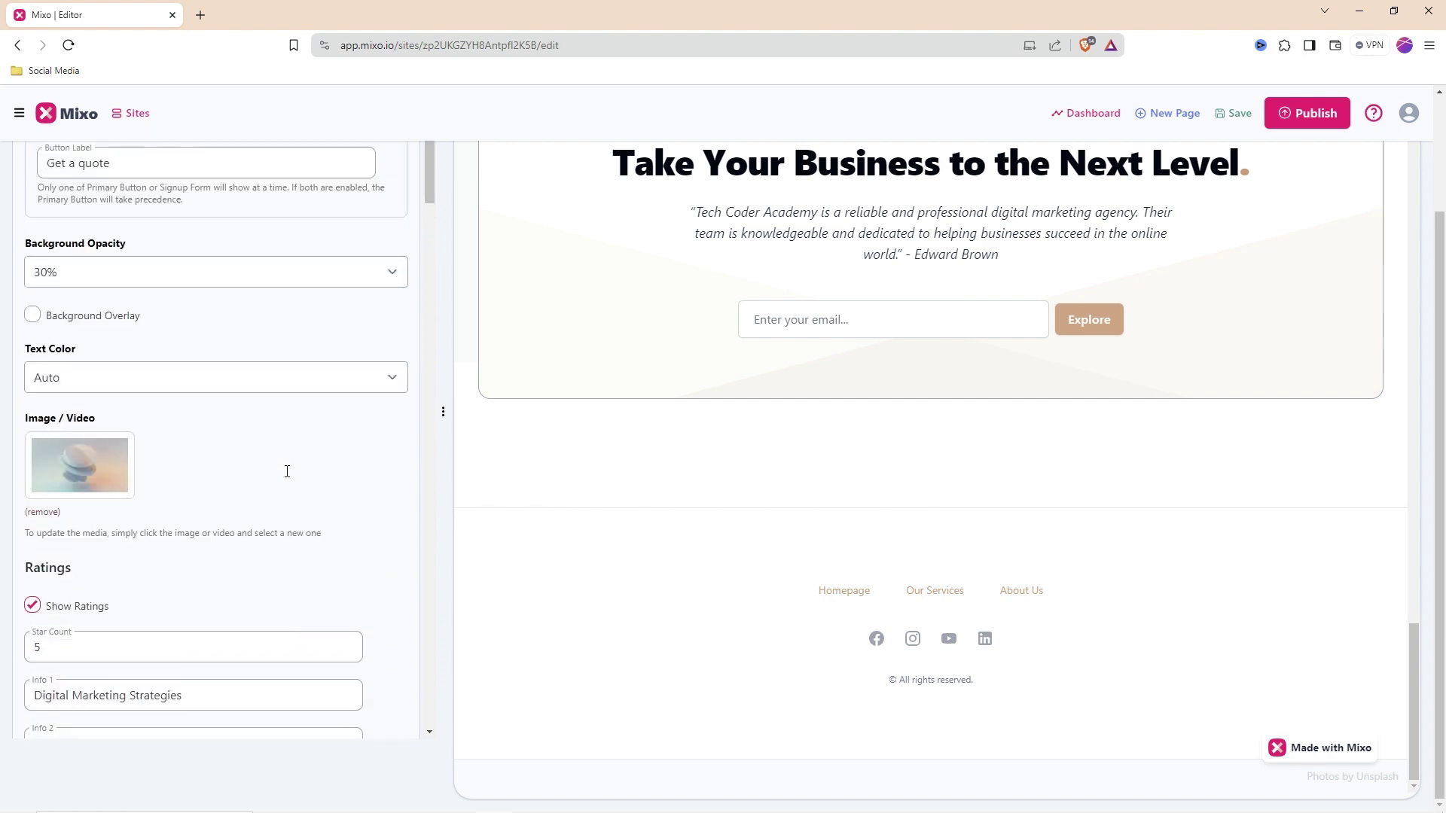
pyautogui.scroll(8, 287, 472)
pyautogui.scroll(15, 476, 405)
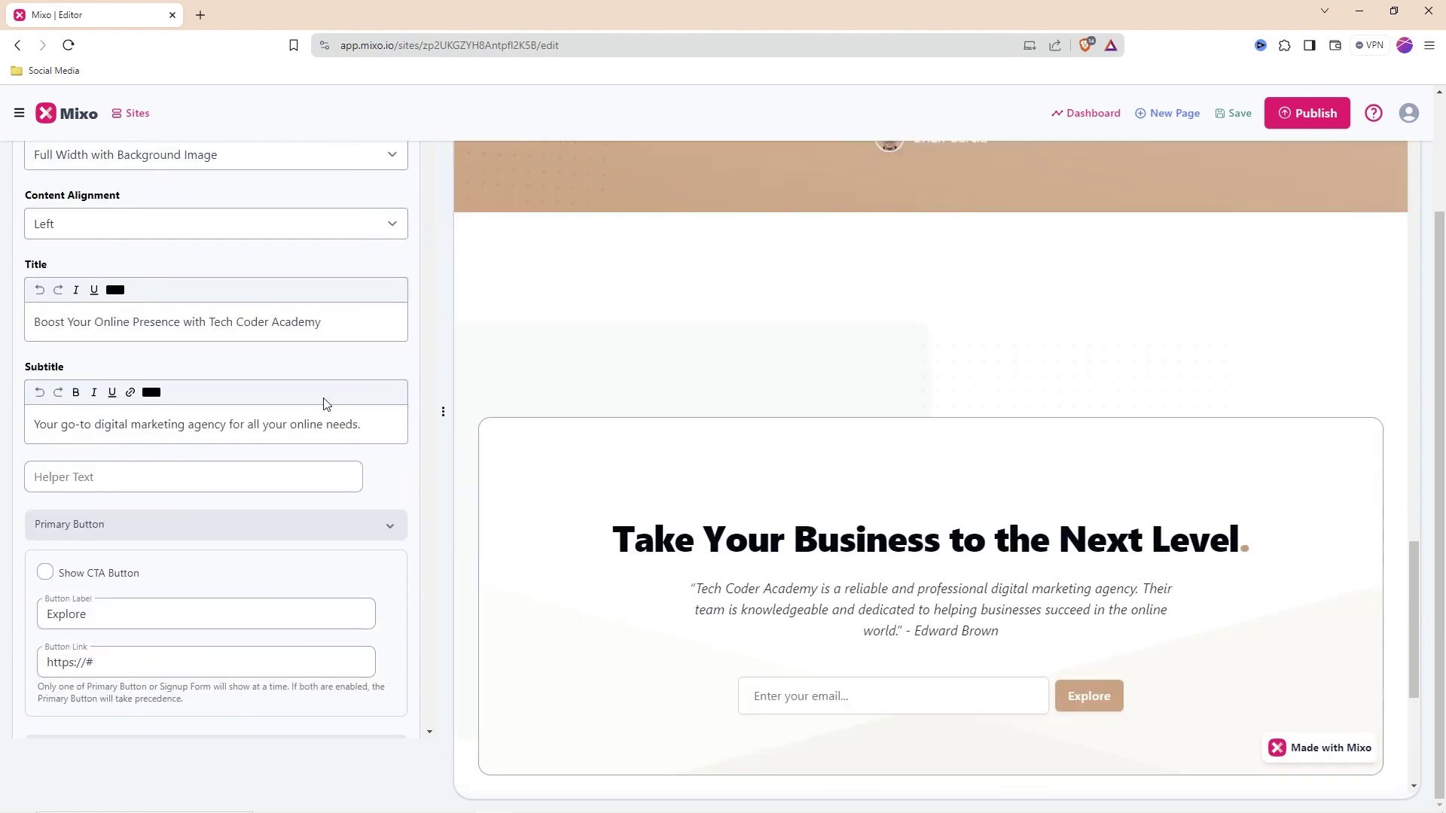
pyautogui.scroll(10, 513, 432)
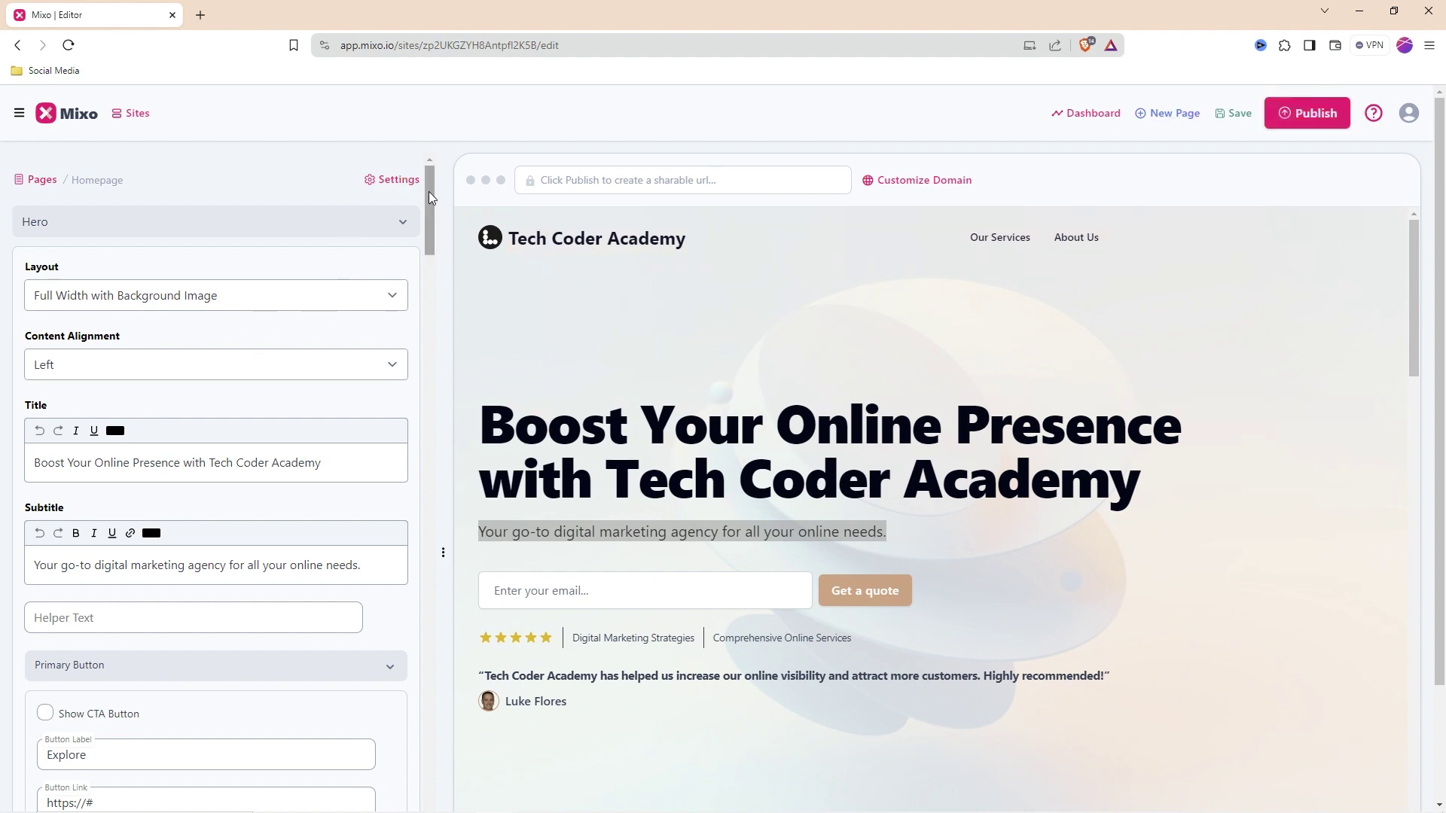
pyautogui.click(406, 182)
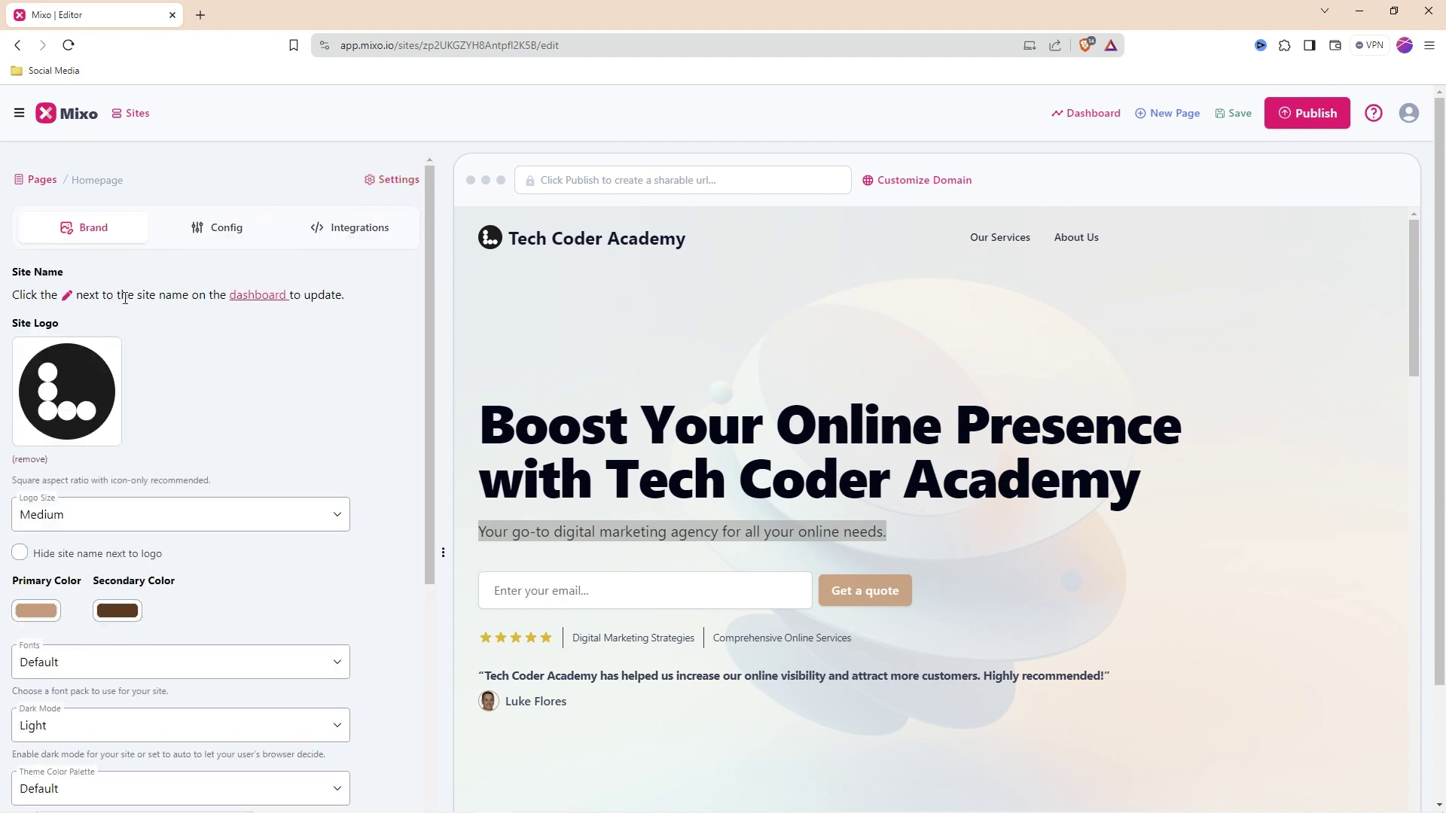
pyautogui.scroll(-2, 235, 312)
pyautogui.scroll(1, 235, 313)
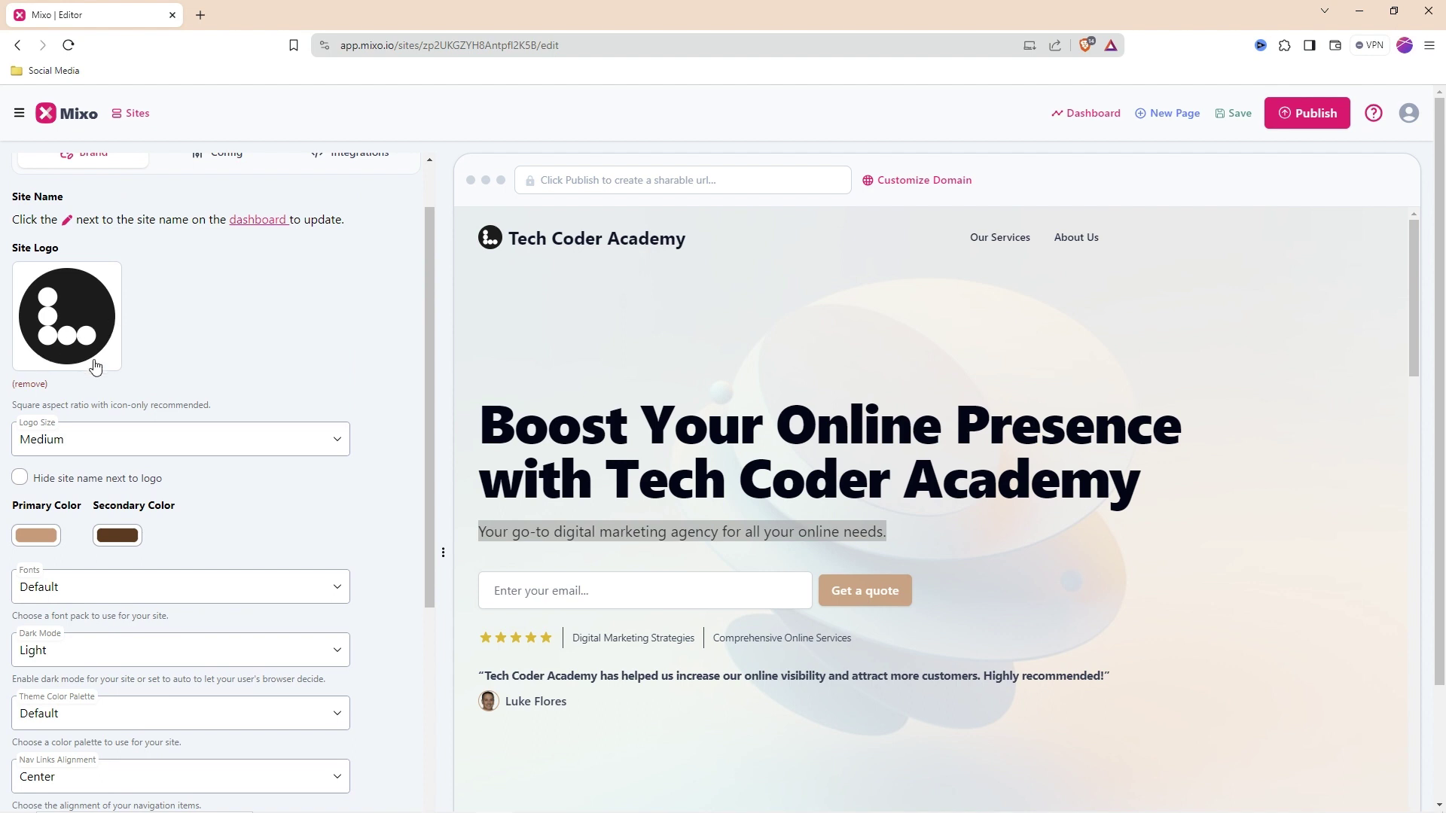
# Keep the logo size at Medium and hide the site name next to the logo
pyautogui.scroll(-1, 140, 348)
pyautogui.click(209, 362)
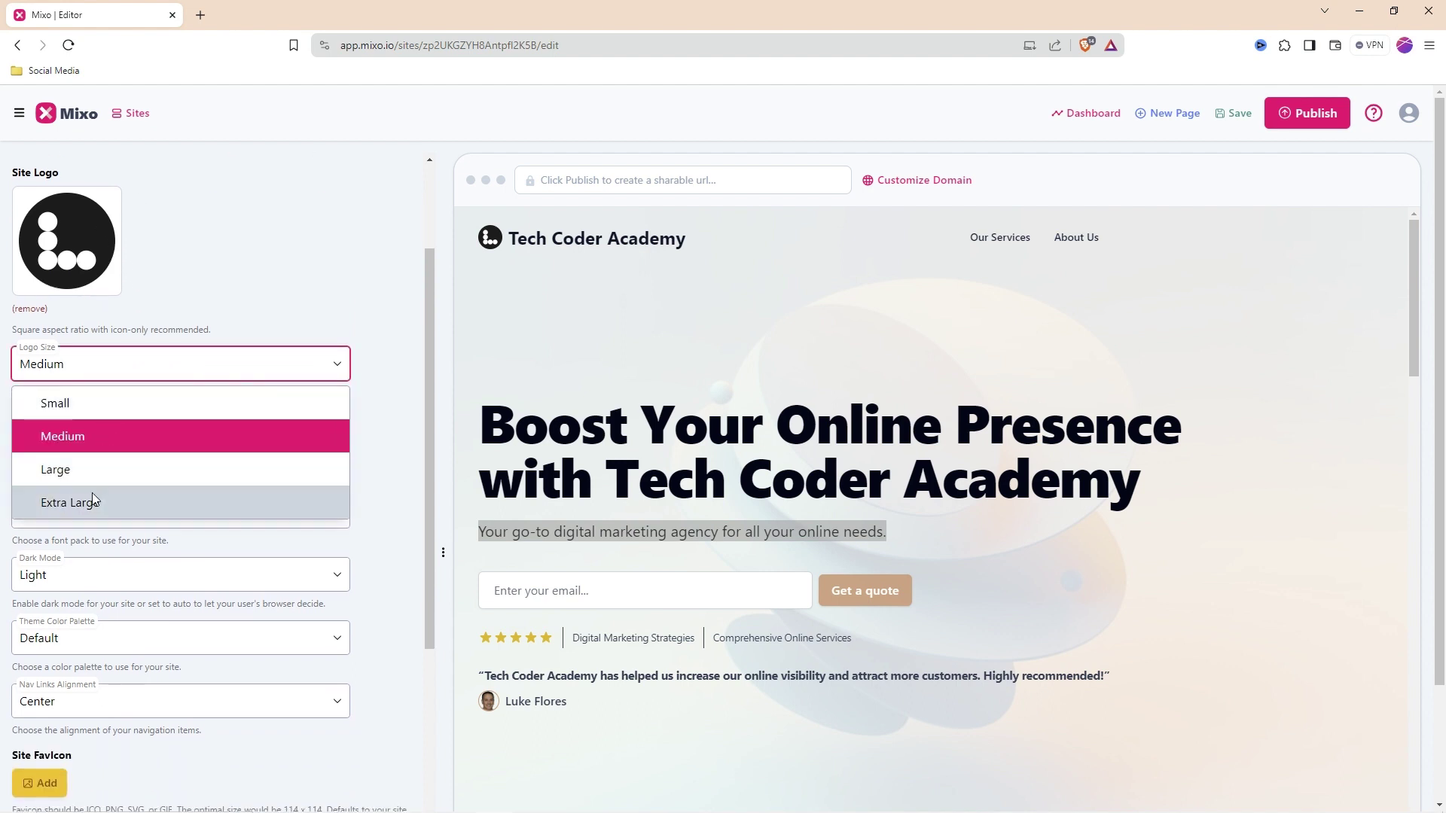
pyautogui.click(159, 439)
pyautogui.click(20, 403)
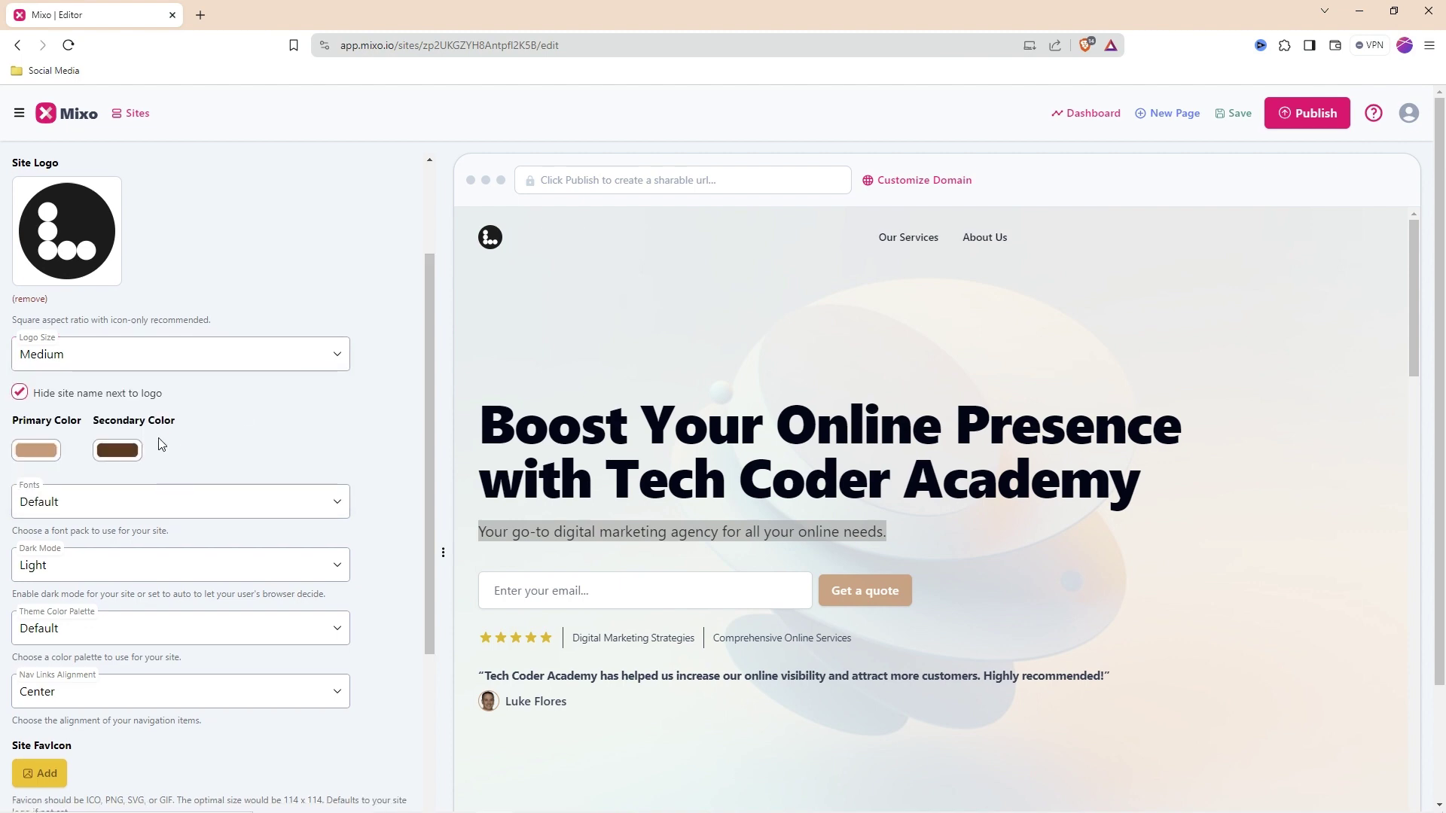
# Examine the remaining Brand settings, from fonts, dark mode and color palette to favicon, social image, SEO Title and SEO Description
pyautogui.scroll(-1, 342, 368)
pyautogui.scroll(-2, 147, 345)
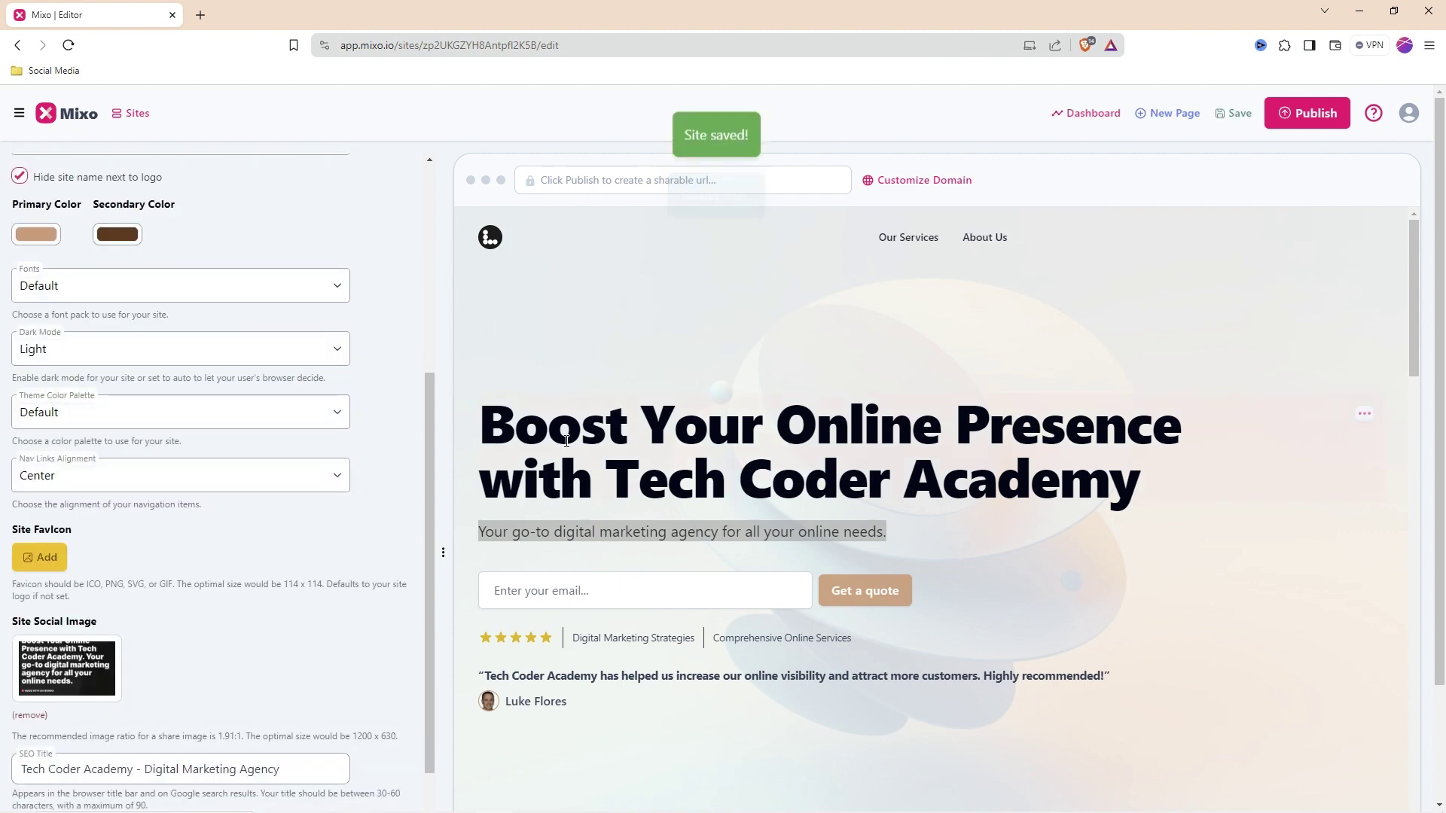
pyautogui.scroll(-1, 269, 421)
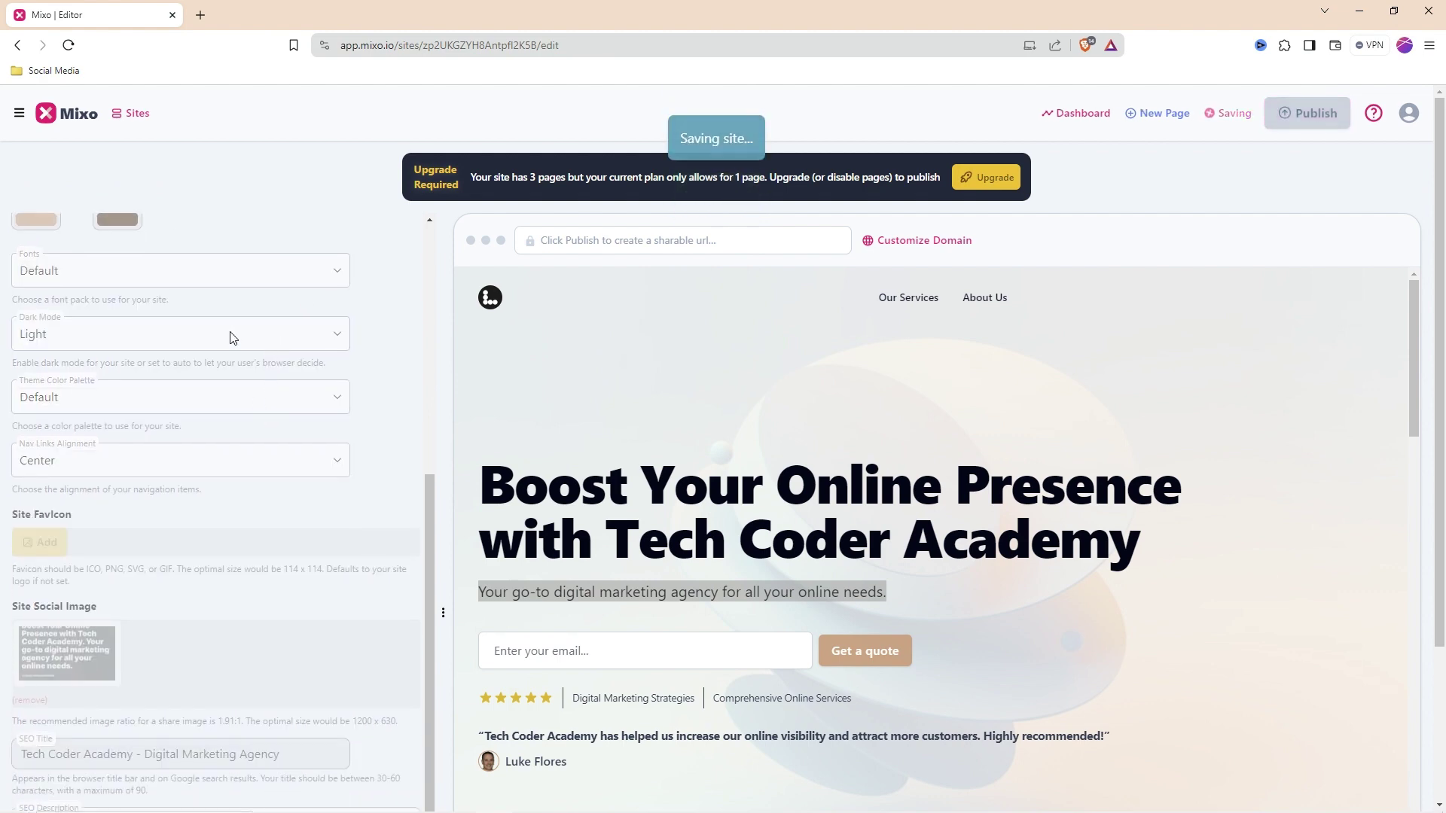
pyautogui.scroll(-5, 197, 517)
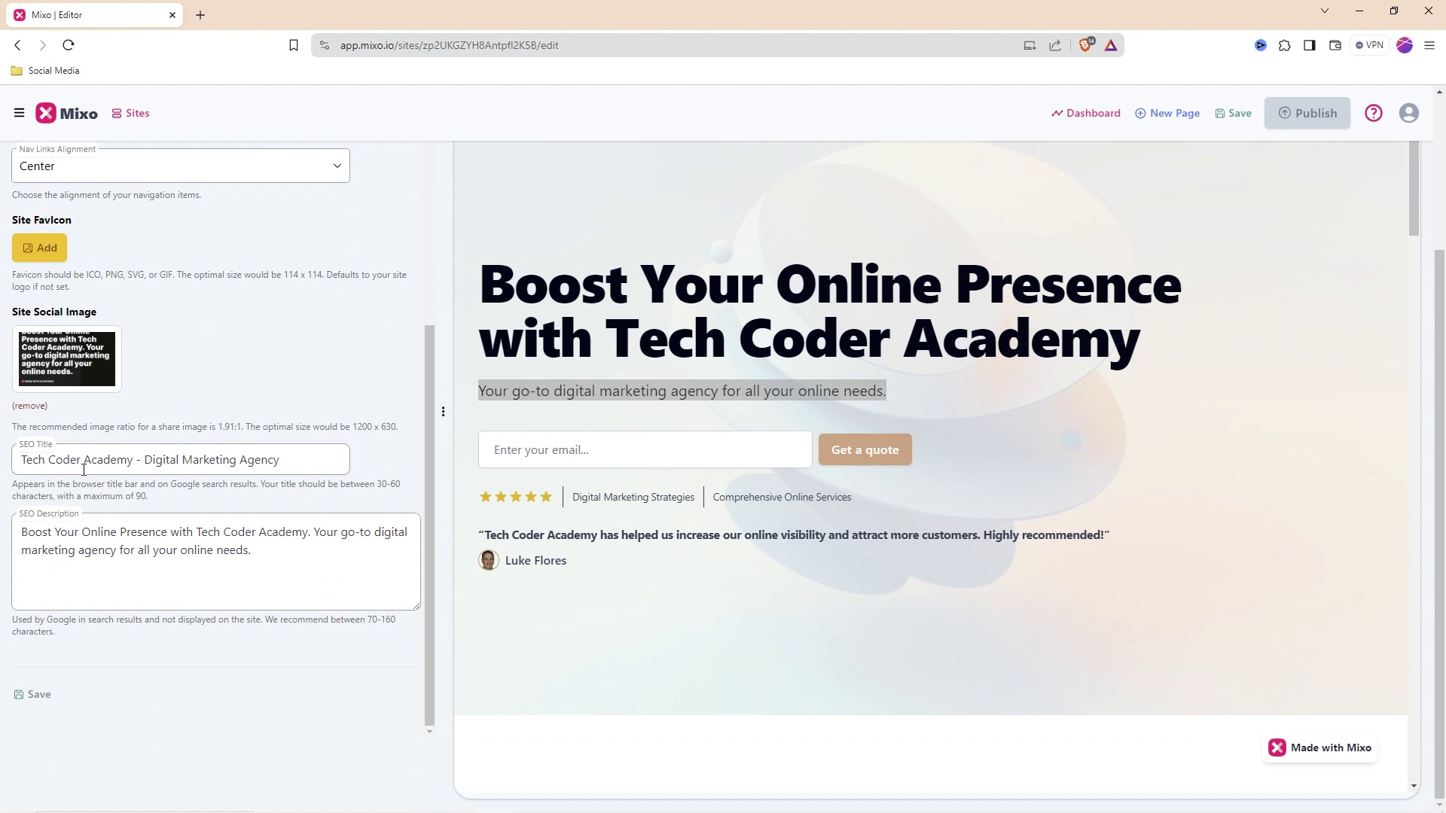
pyautogui.tripleClick(139, 458)
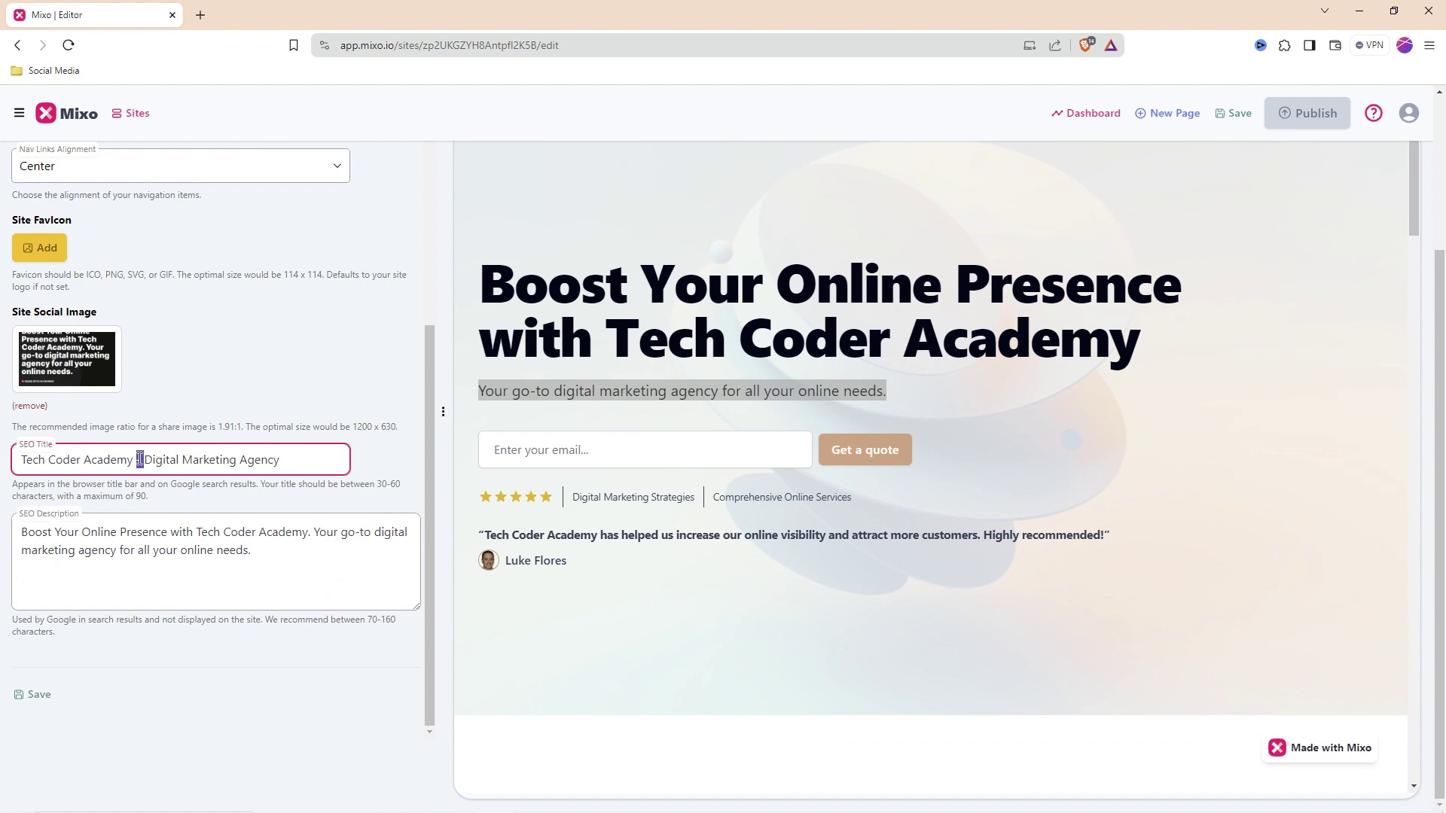
pyautogui.tripleClick(135, 535)
pyautogui.click(174, 467)
pyautogui.scroll(15, 168, 452)
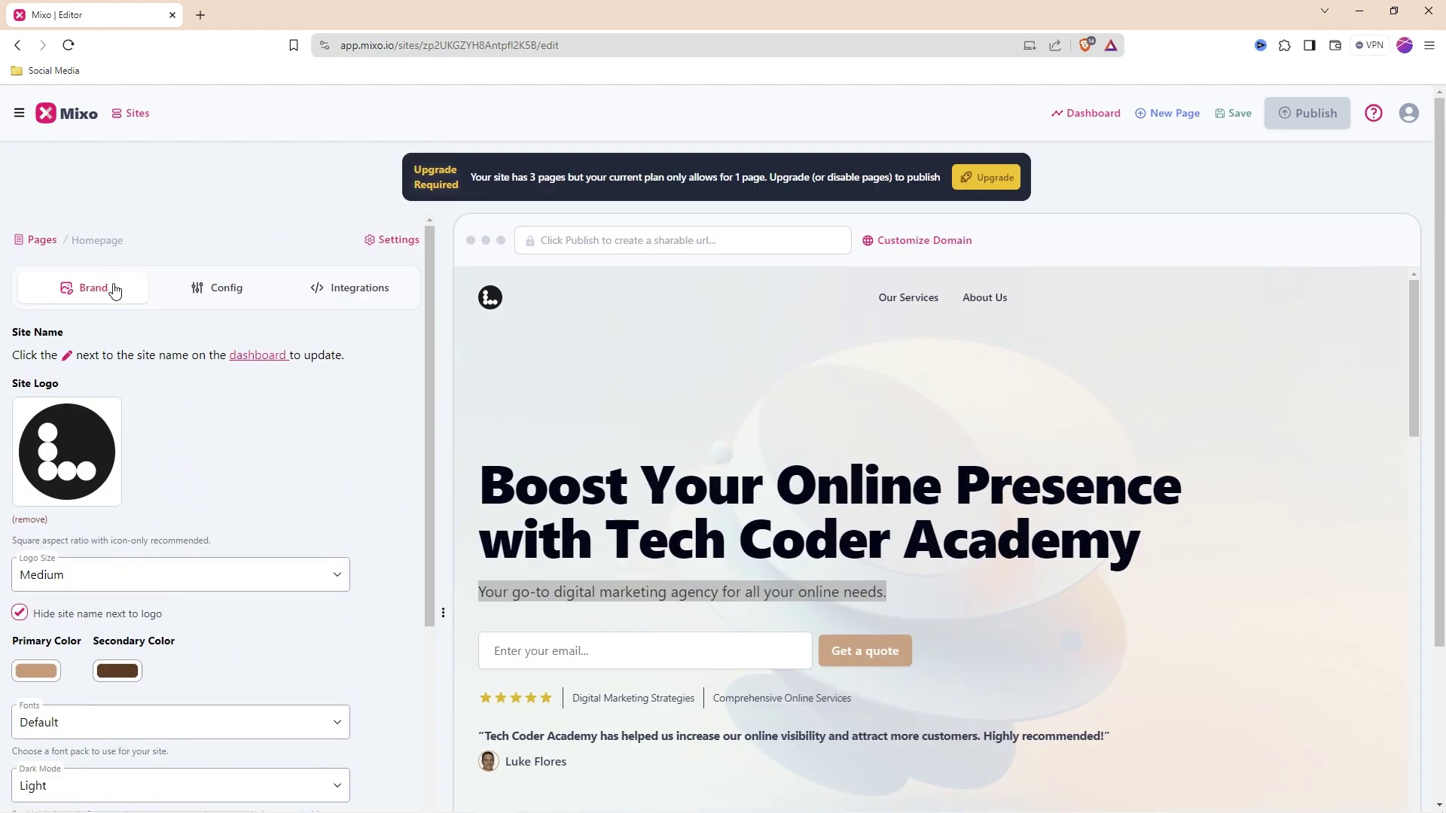
# Review the site's Config and Integrations settings and return to the Homepage section list
pyautogui.click(222, 290)
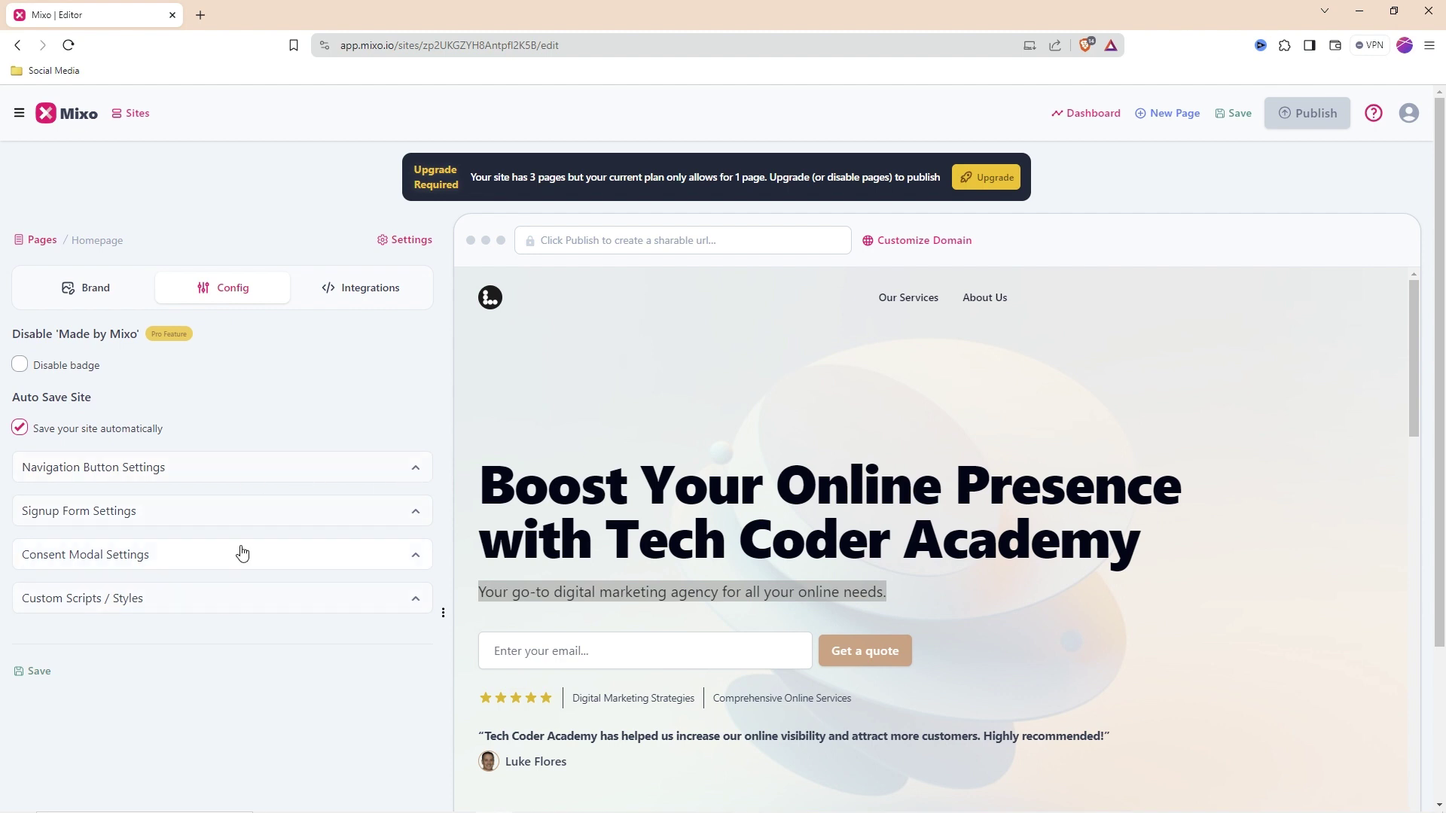
pyautogui.click(353, 292)
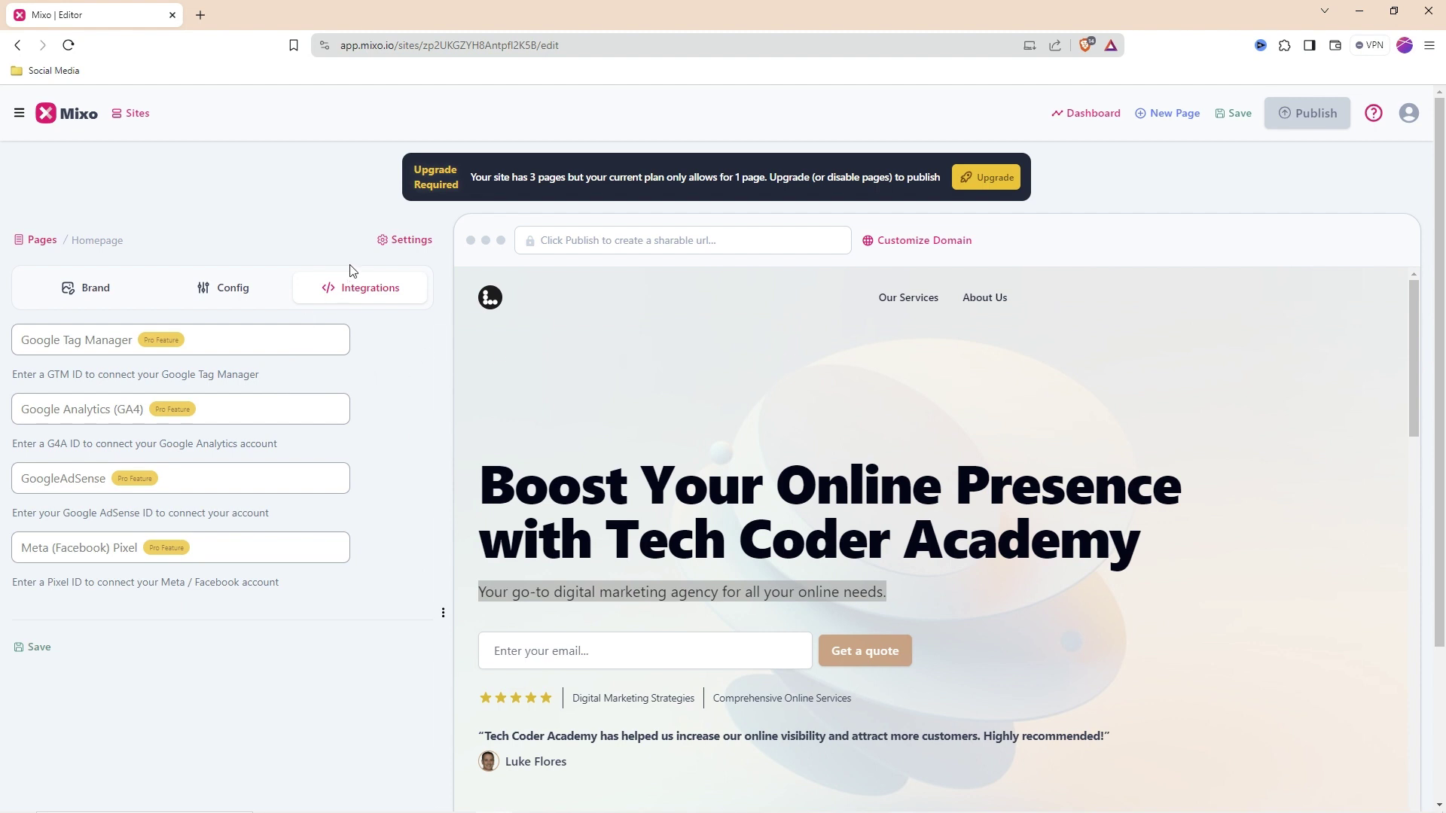
pyautogui.click(248, 286)
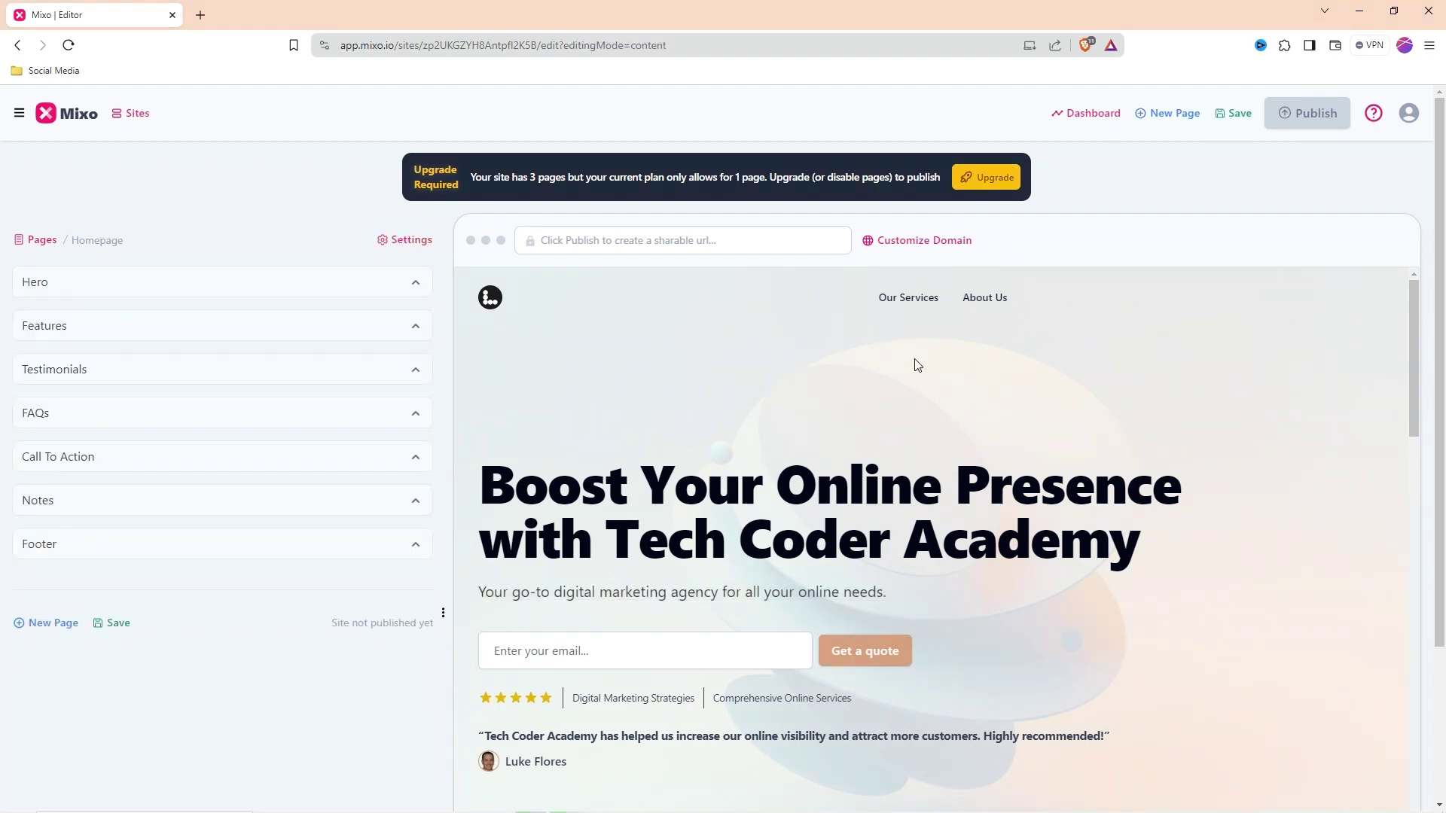
# Open the Our Services page and examine its content from the hero down to the call to action
pyautogui.click(914, 305)
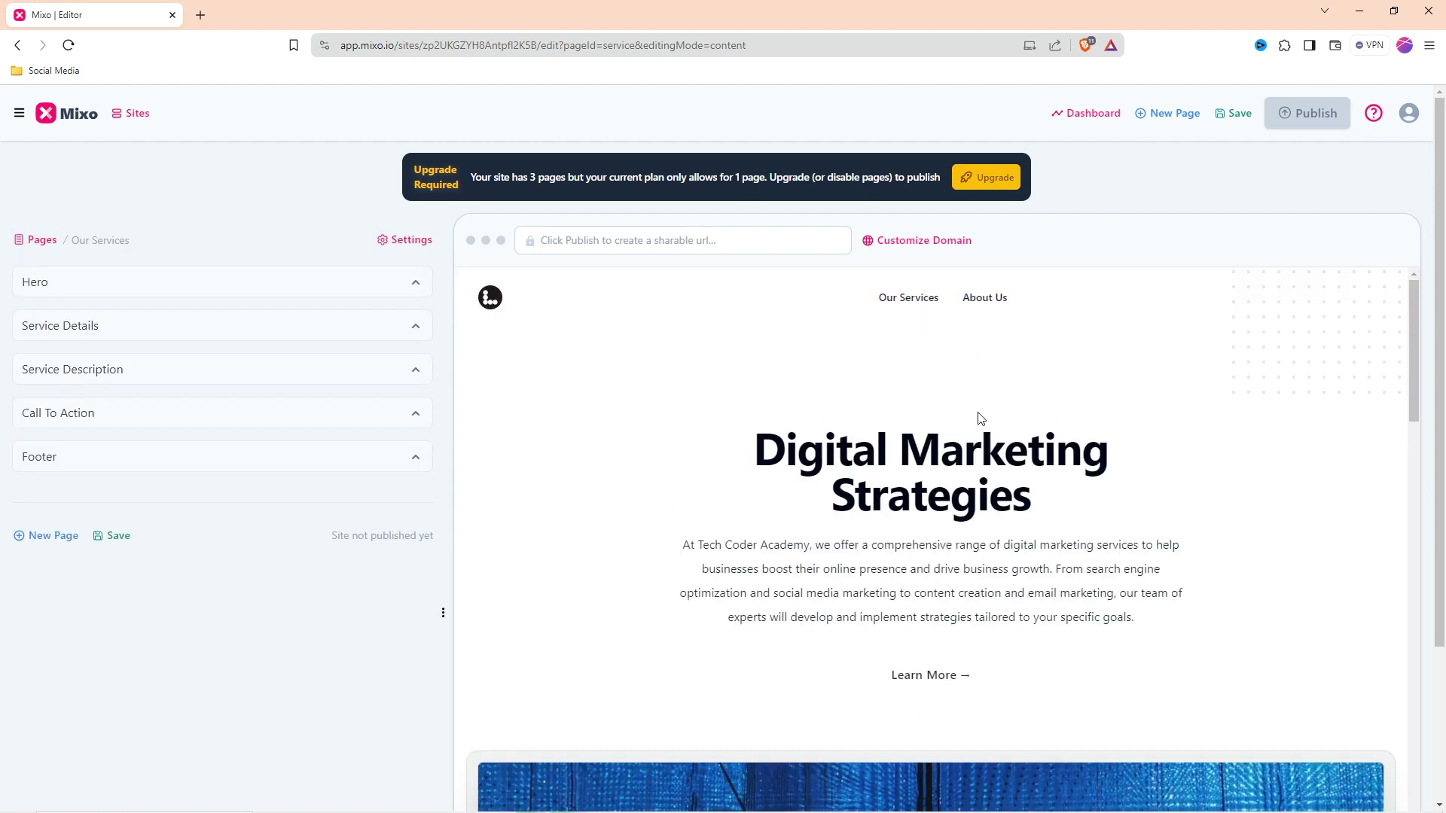
pyautogui.scroll(-2, 979, 418)
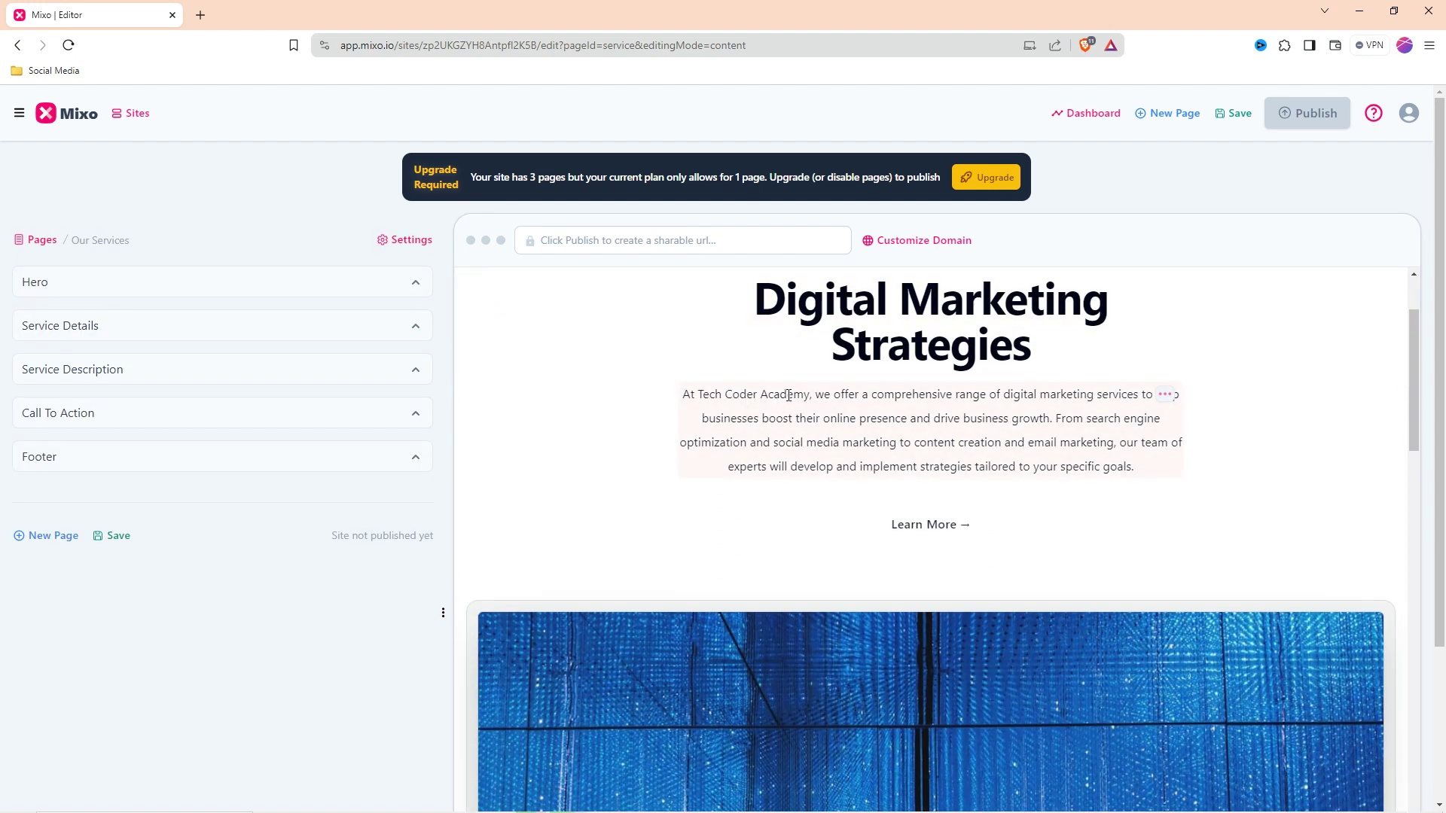
pyautogui.scroll(-1, 938, 455)
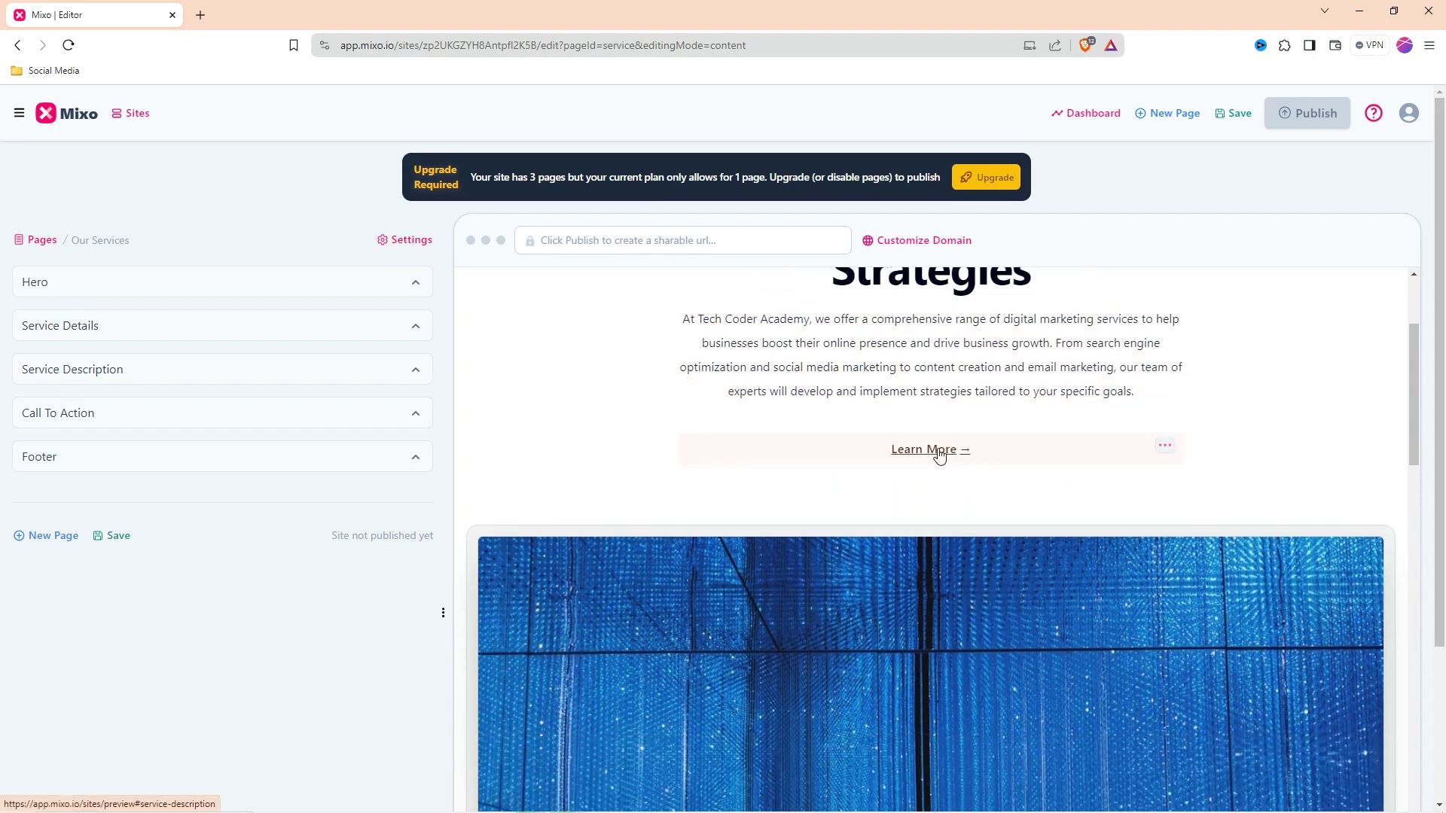
pyautogui.scroll(-5, 939, 455)
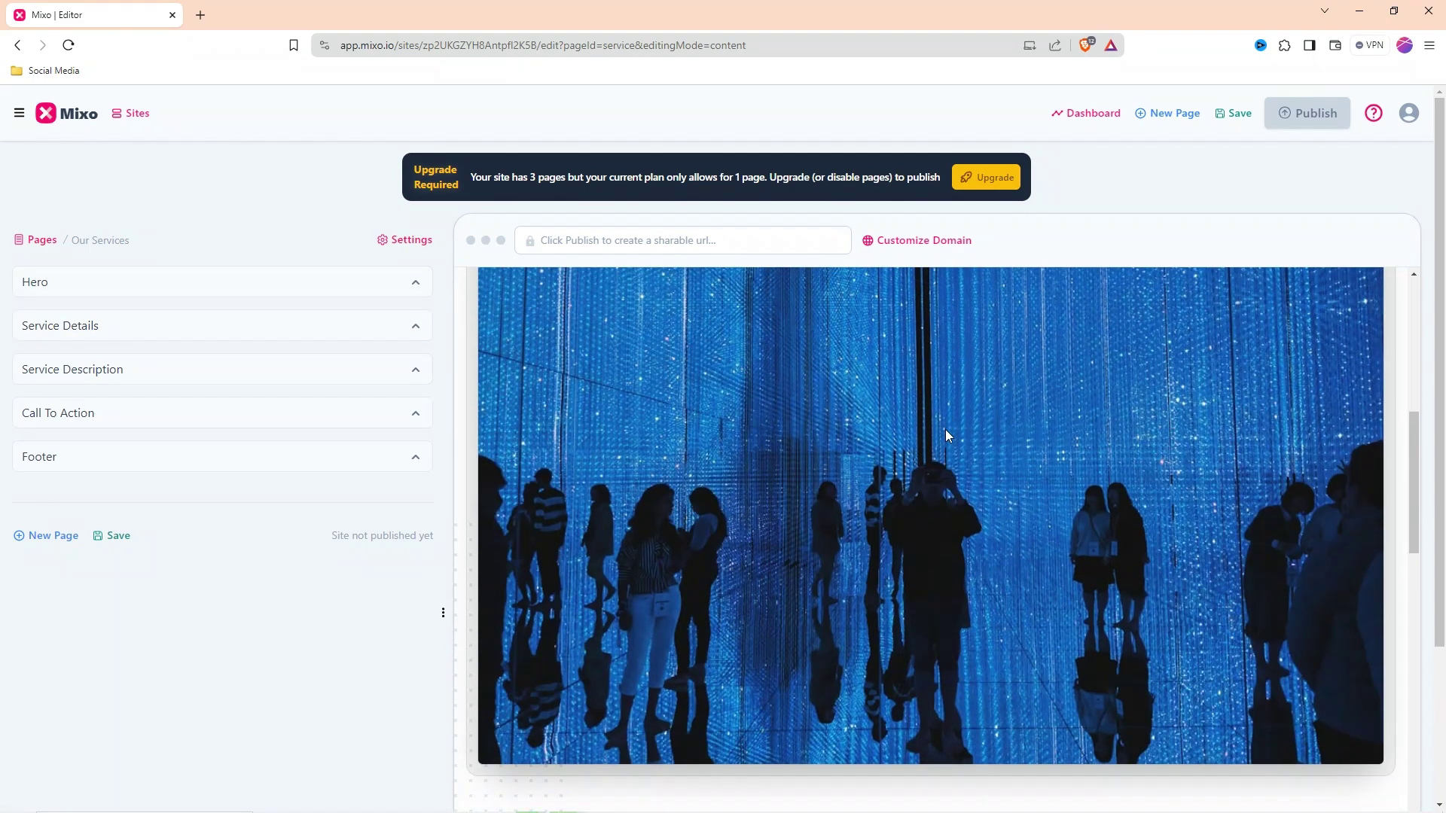
pyautogui.scroll(-9, 1061, 497)
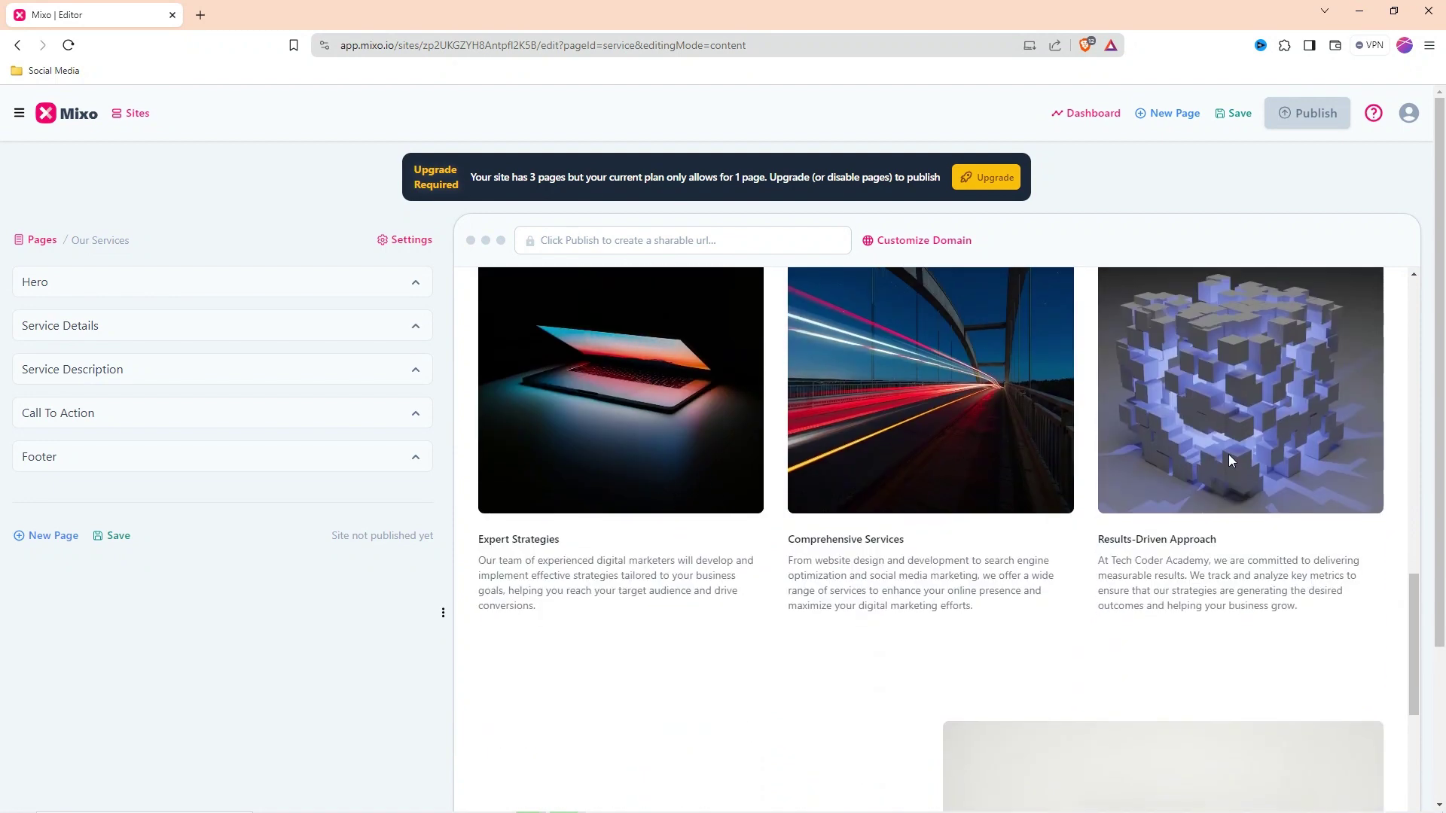
pyautogui.scroll(-1, 1229, 460)
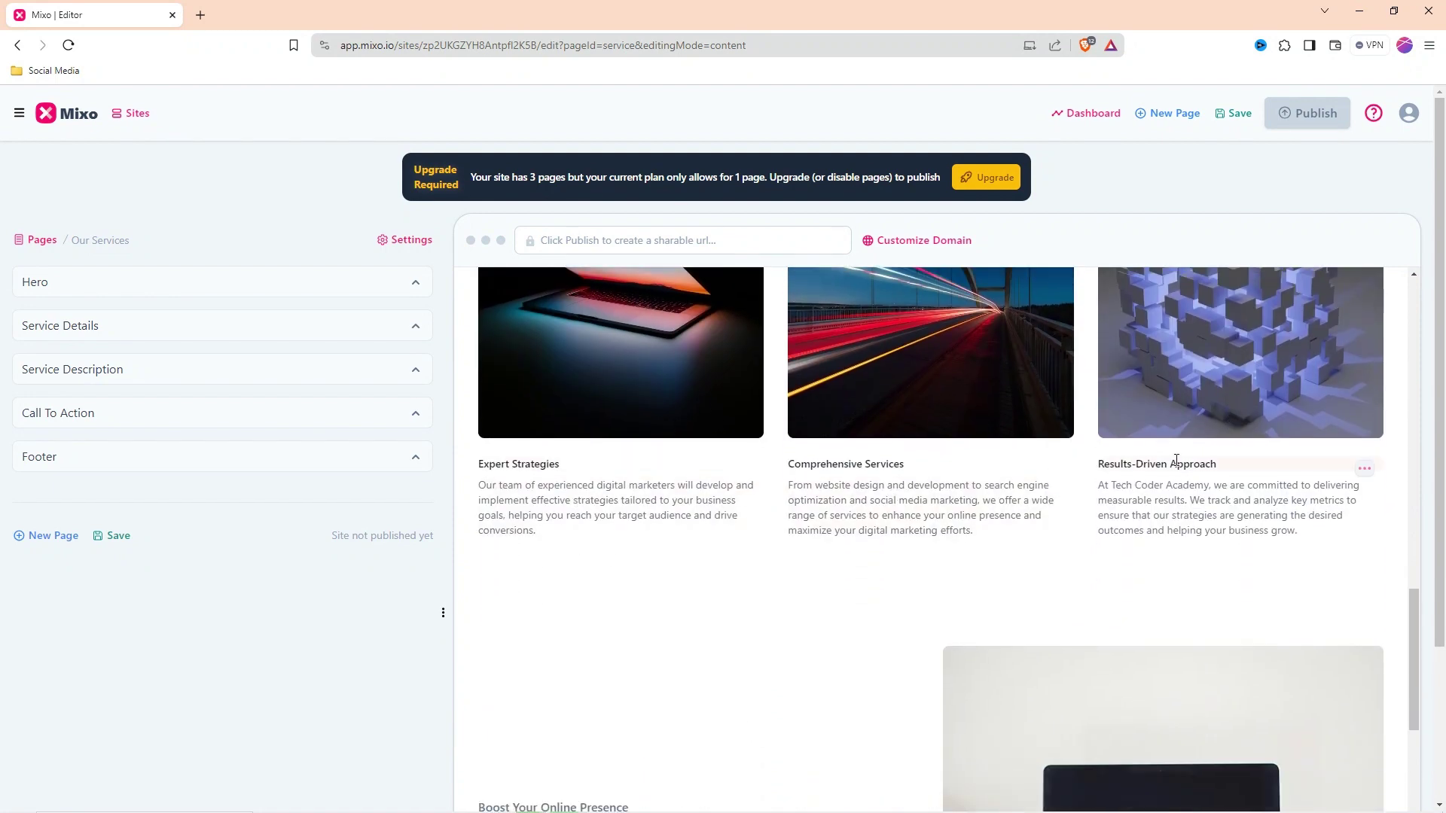
pyautogui.scroll(-6, 1169, 482)
pyautogui.scroll(-9, 1062, 504)
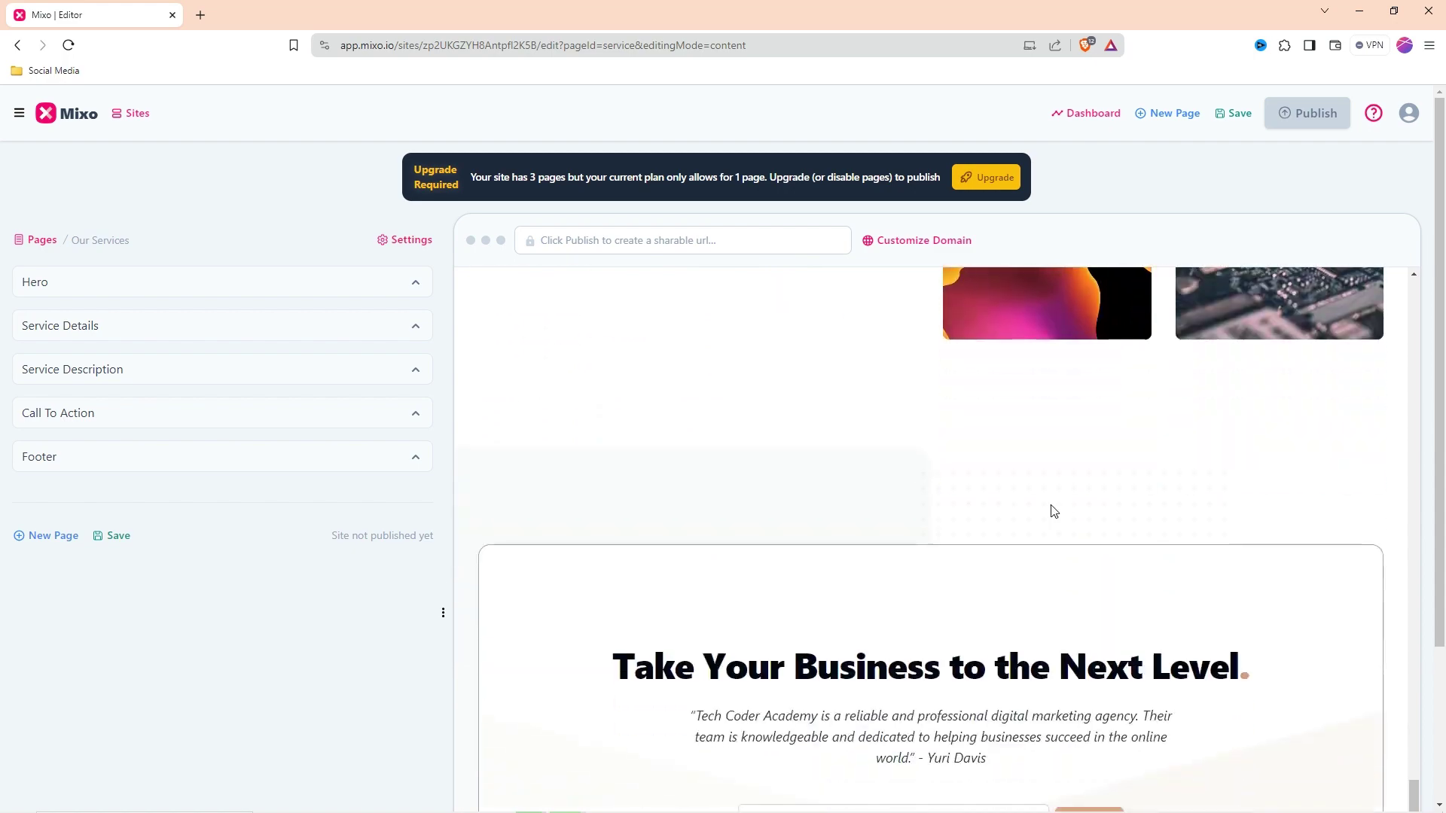
pyautogui.scroll(15, 989, 571)
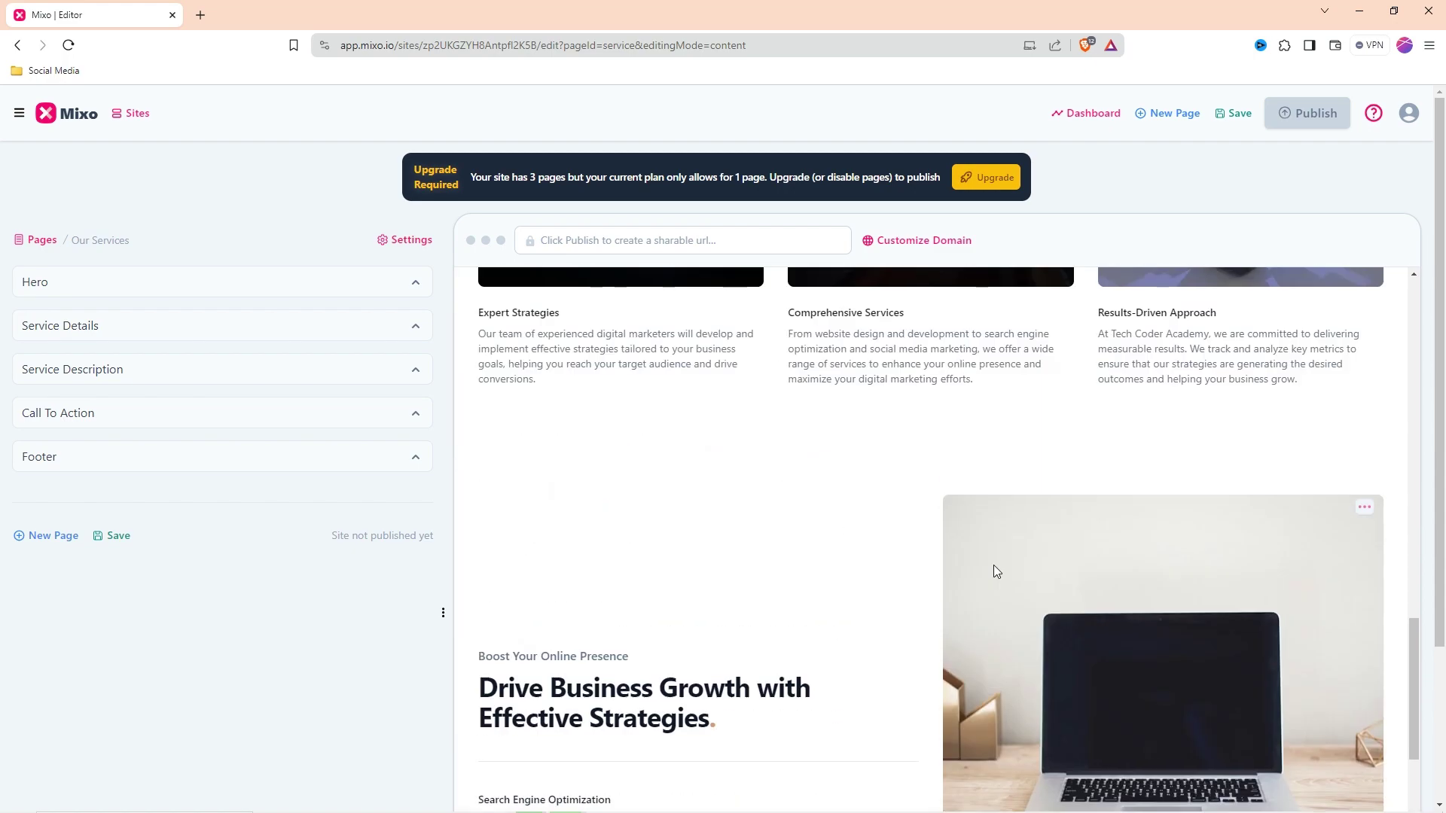
pyautogui.scroll(5, 998, 569)
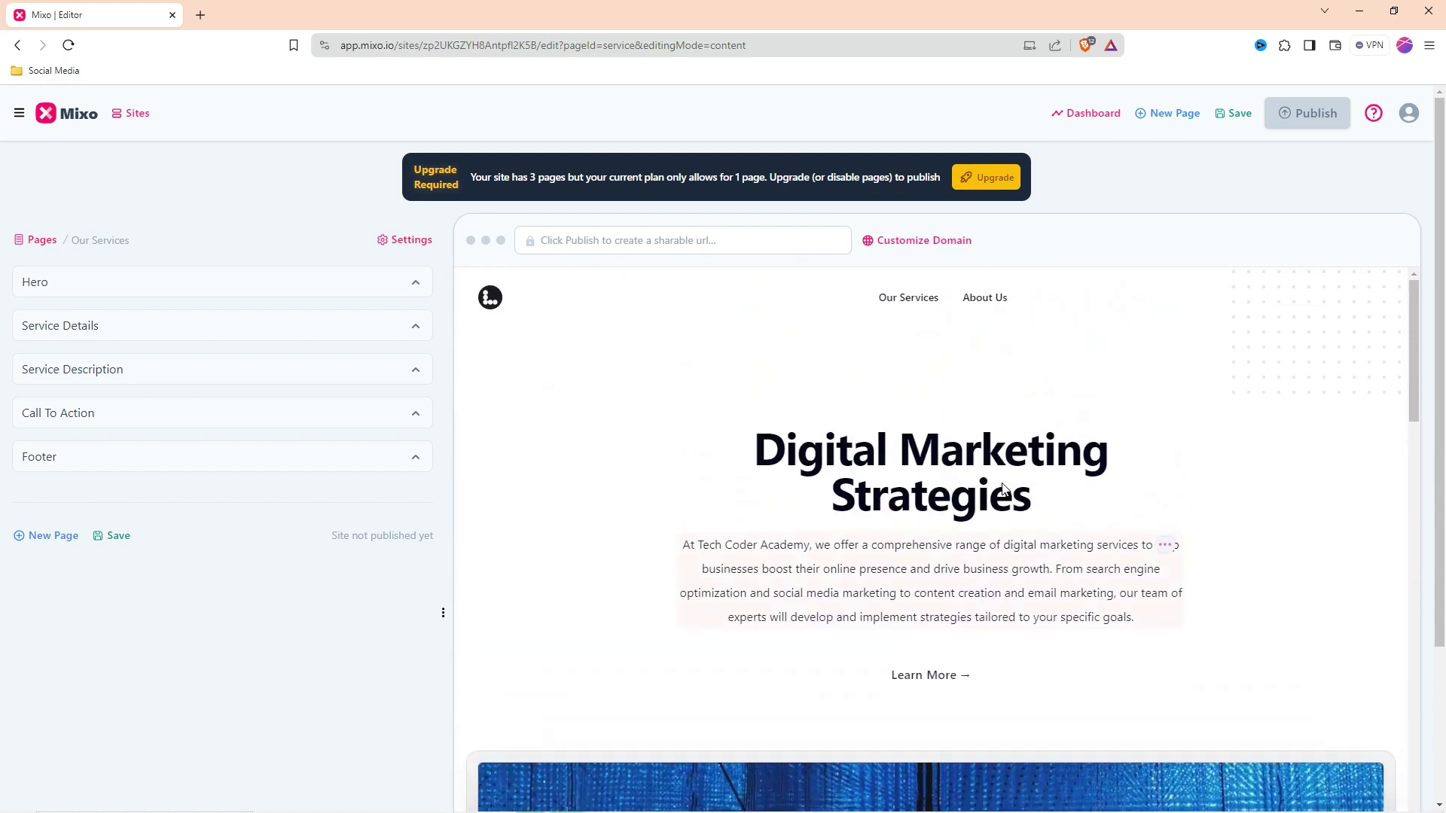
# Open the About Us page and examine its content from the hero down to the call to action
pyautogui.click(978, 299)
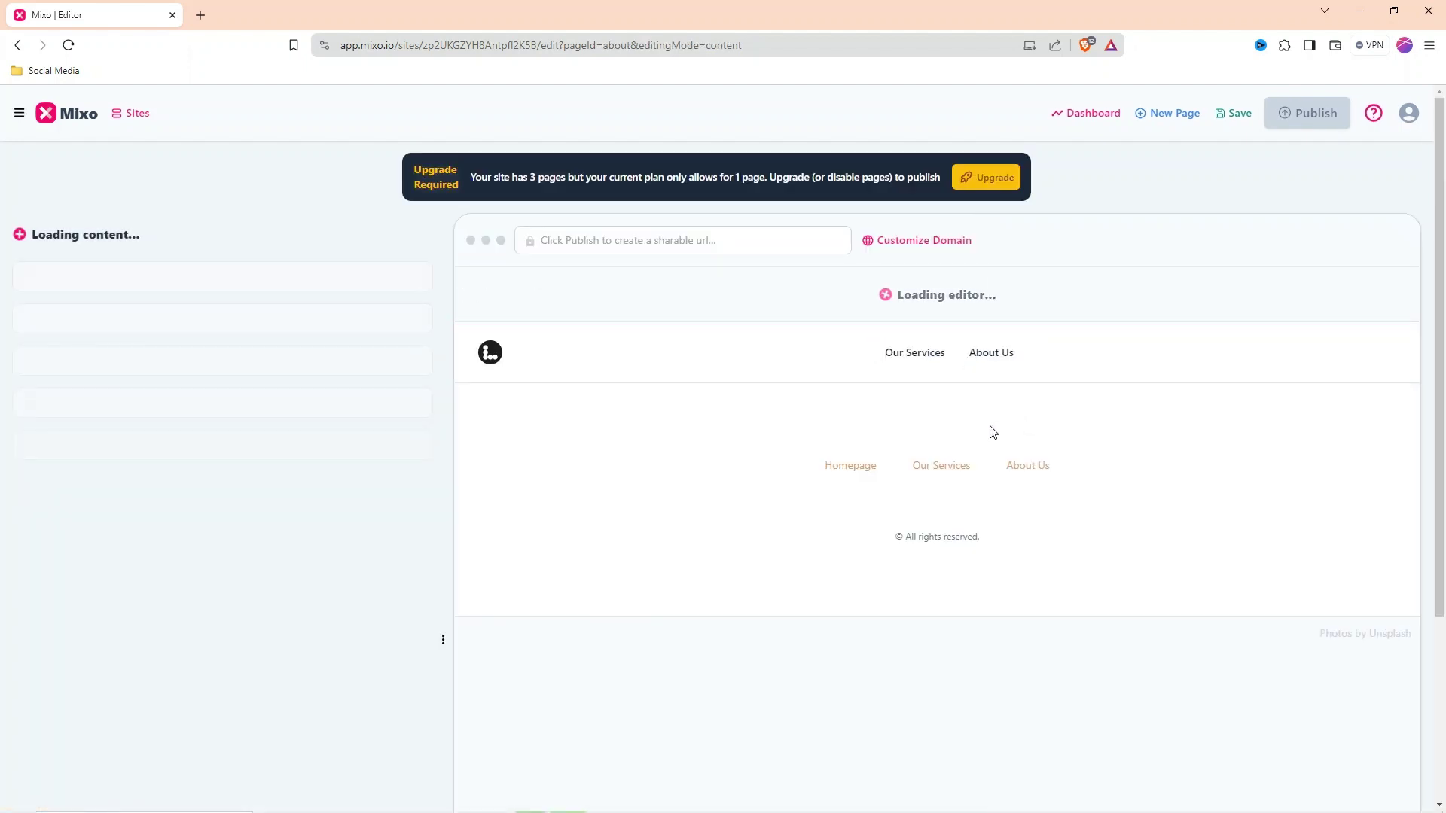
pyautogui.scroll(-5, 994, 488)
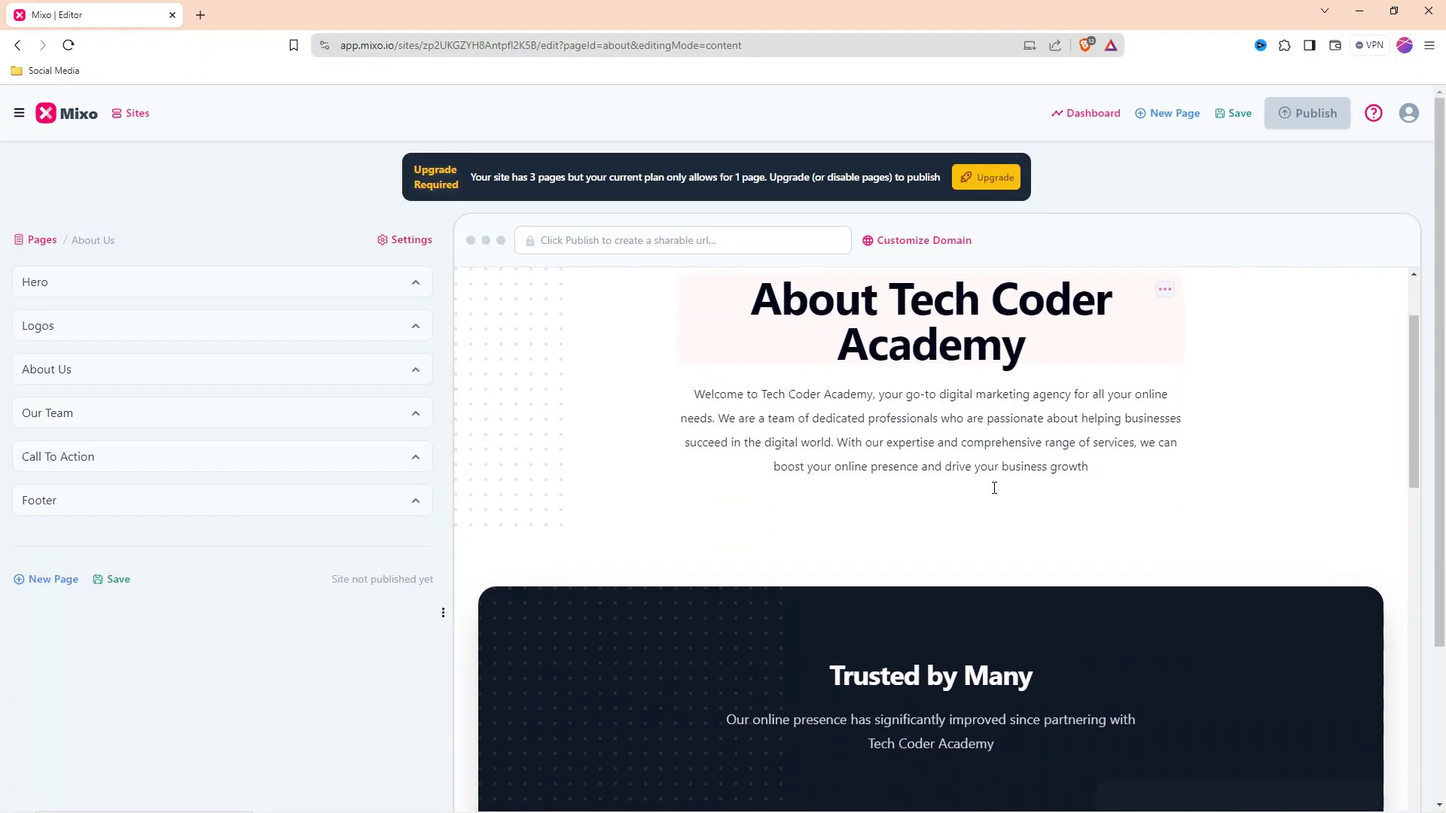
pyautogui.scroll(-7, 971, 569)
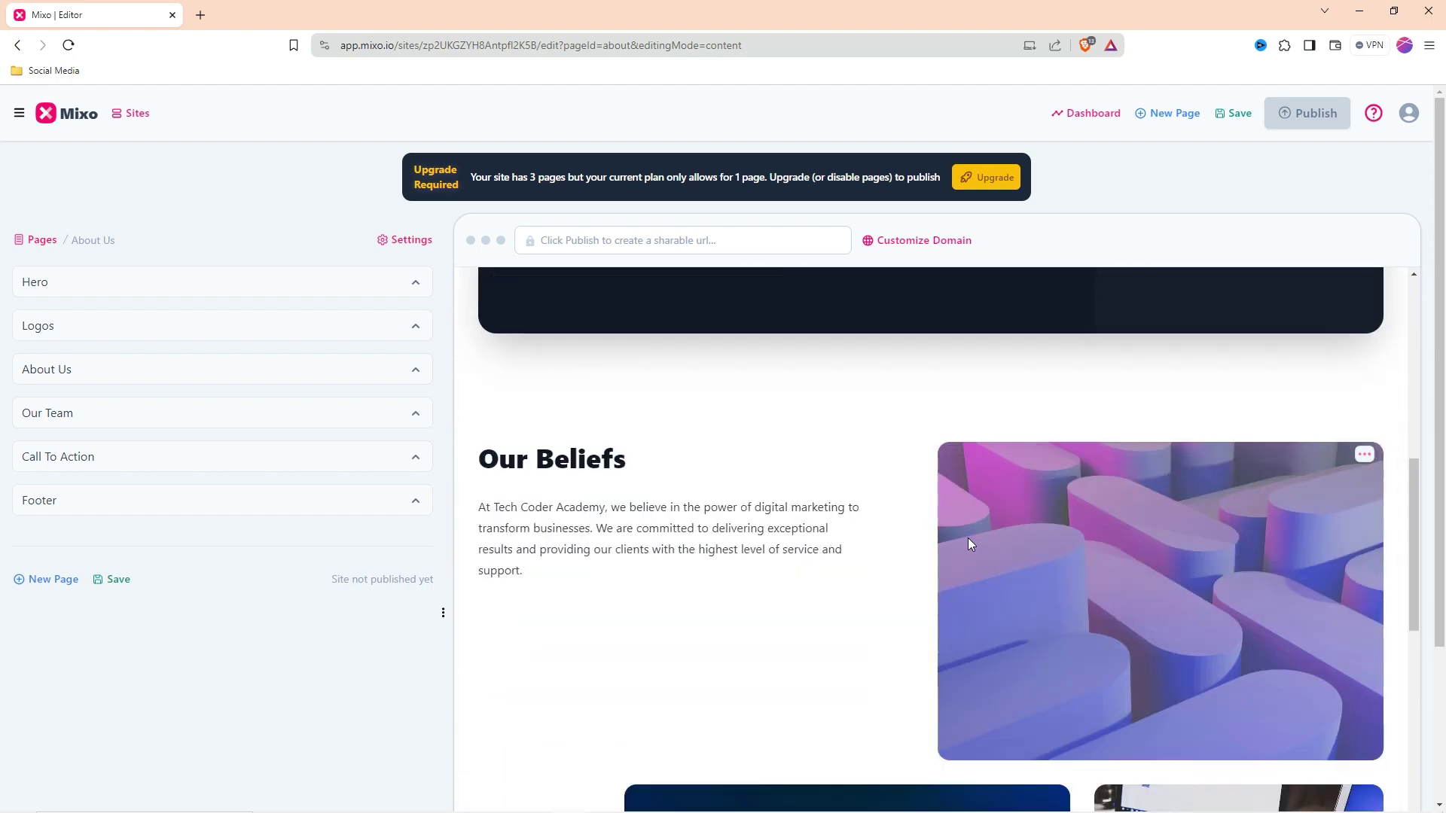
pyautogui.scroll(-10, 834, 356)
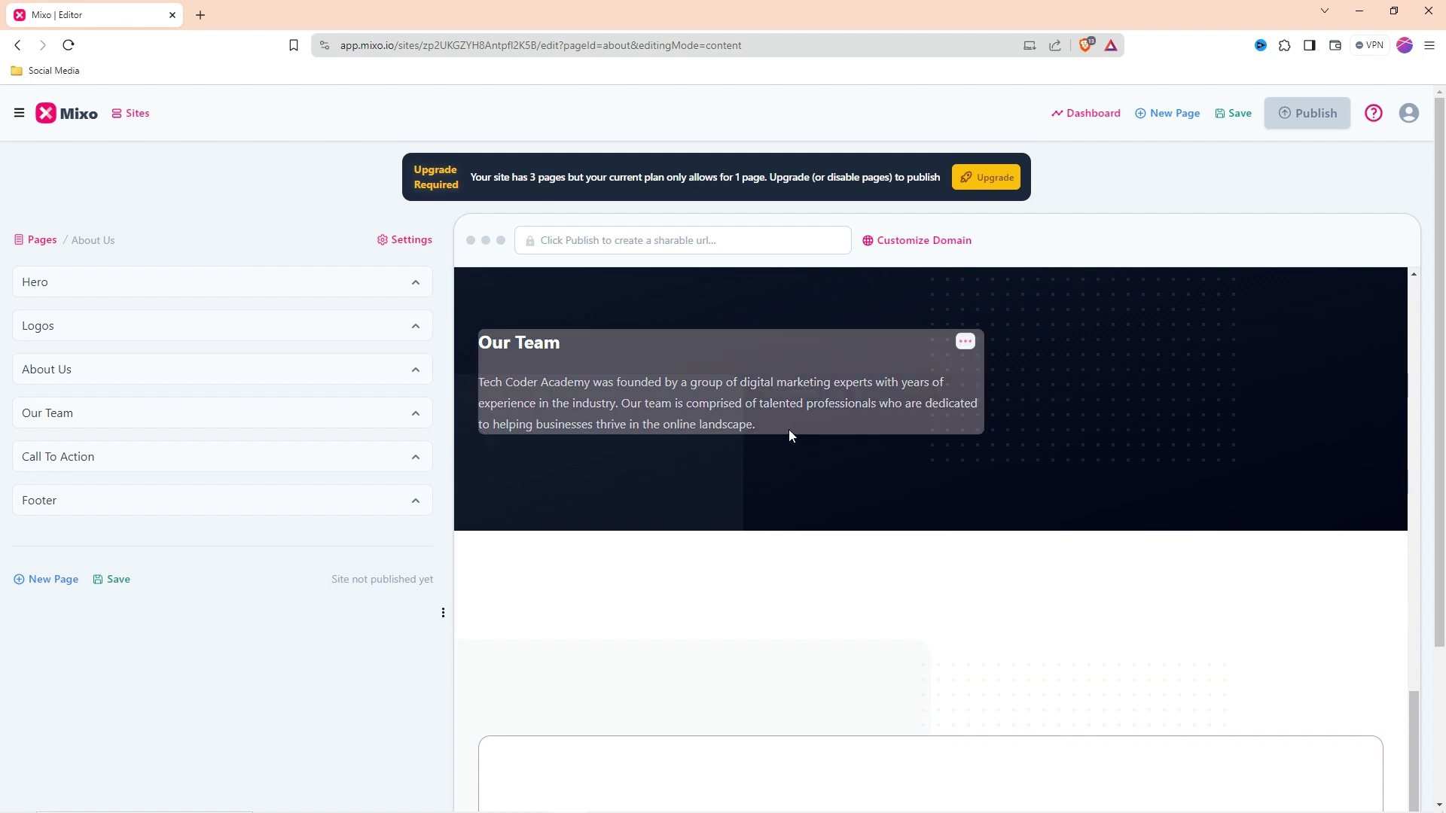
pyautogui.scroll(-7, 791, 434)
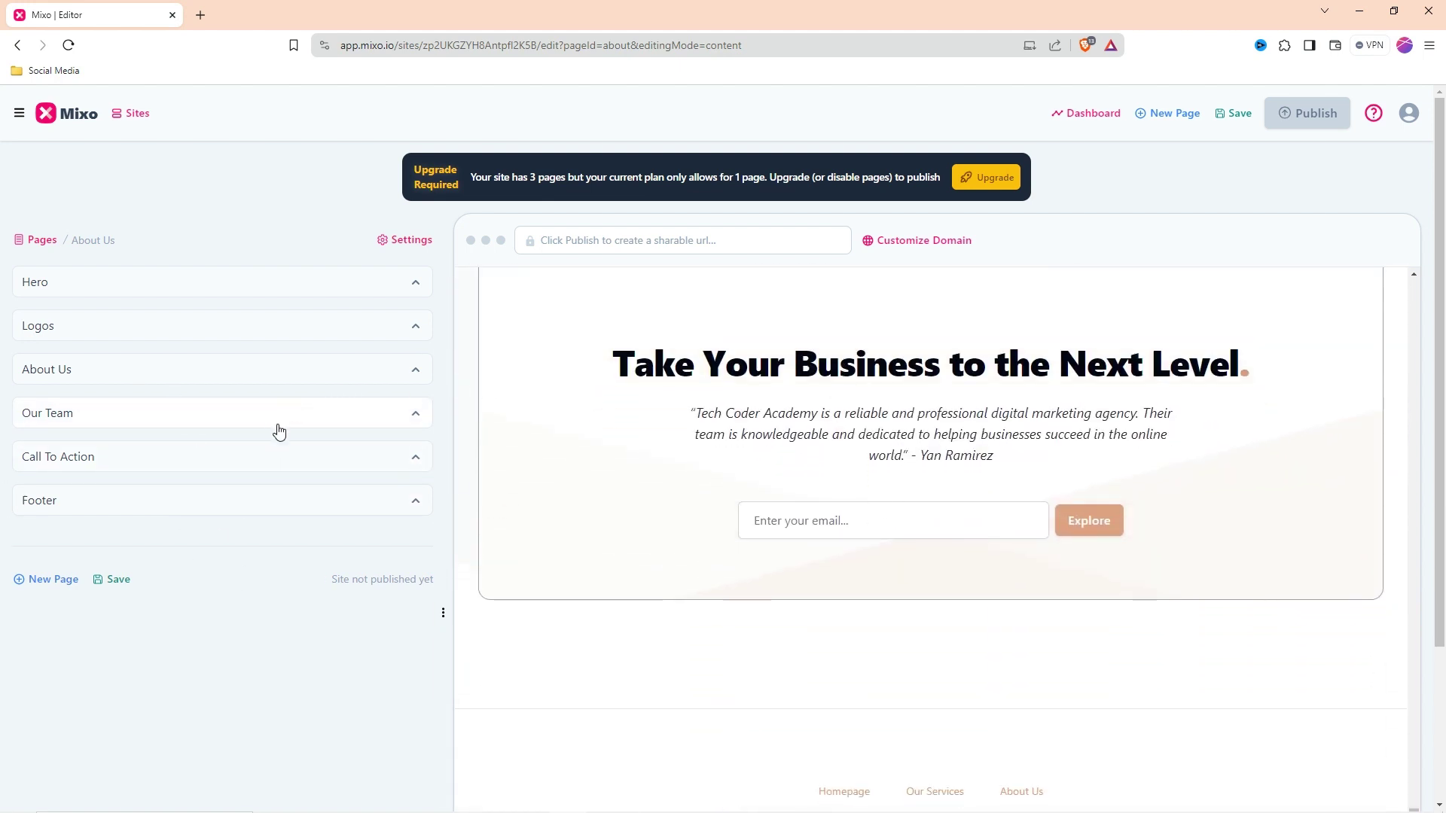
# Open the About Us page's Our Team section settings, review the team member entries and compare them with the page preview
pyautogui.click(417, 414)
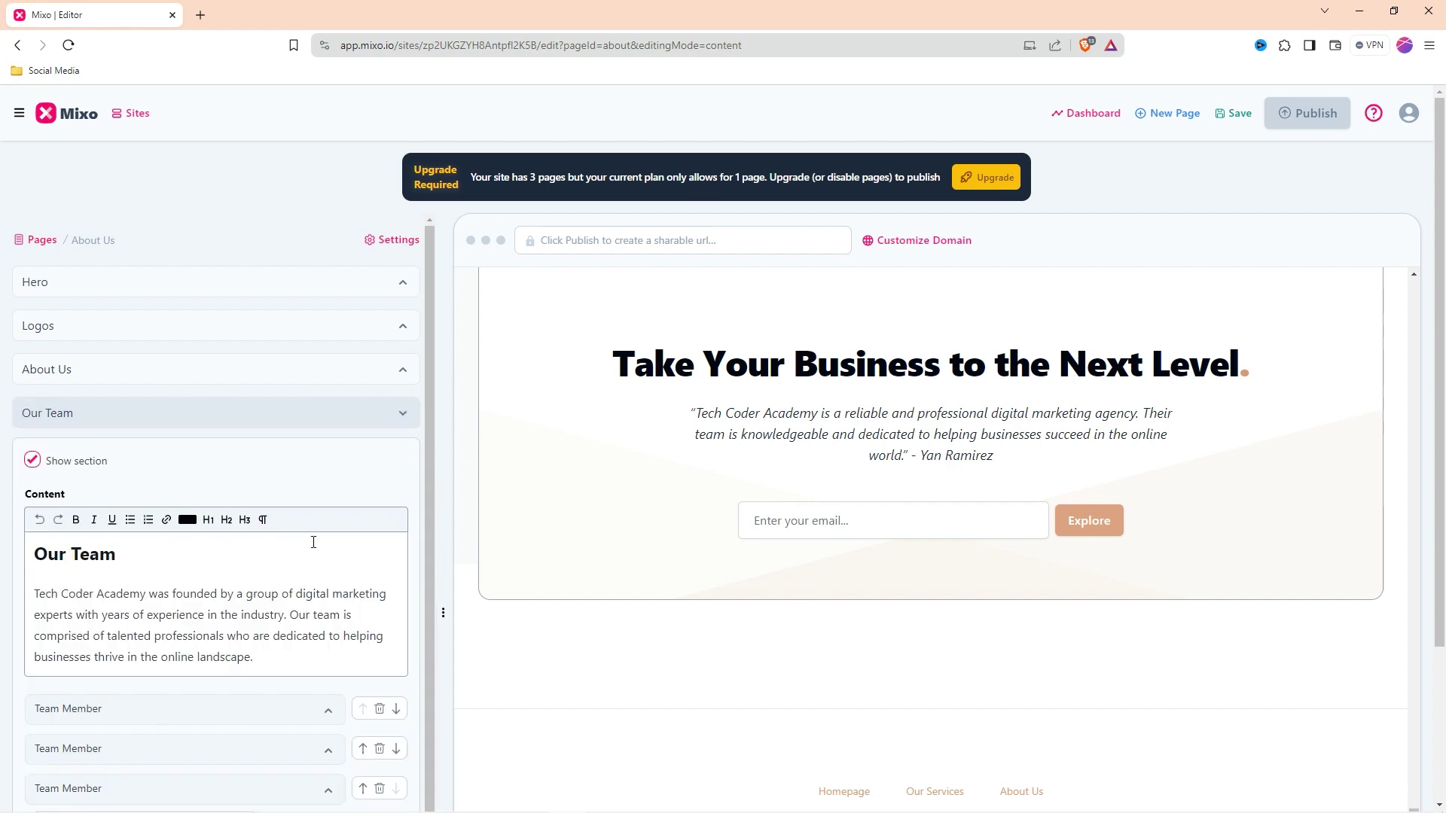
pyautogui.scroll(-2, 294, 527)
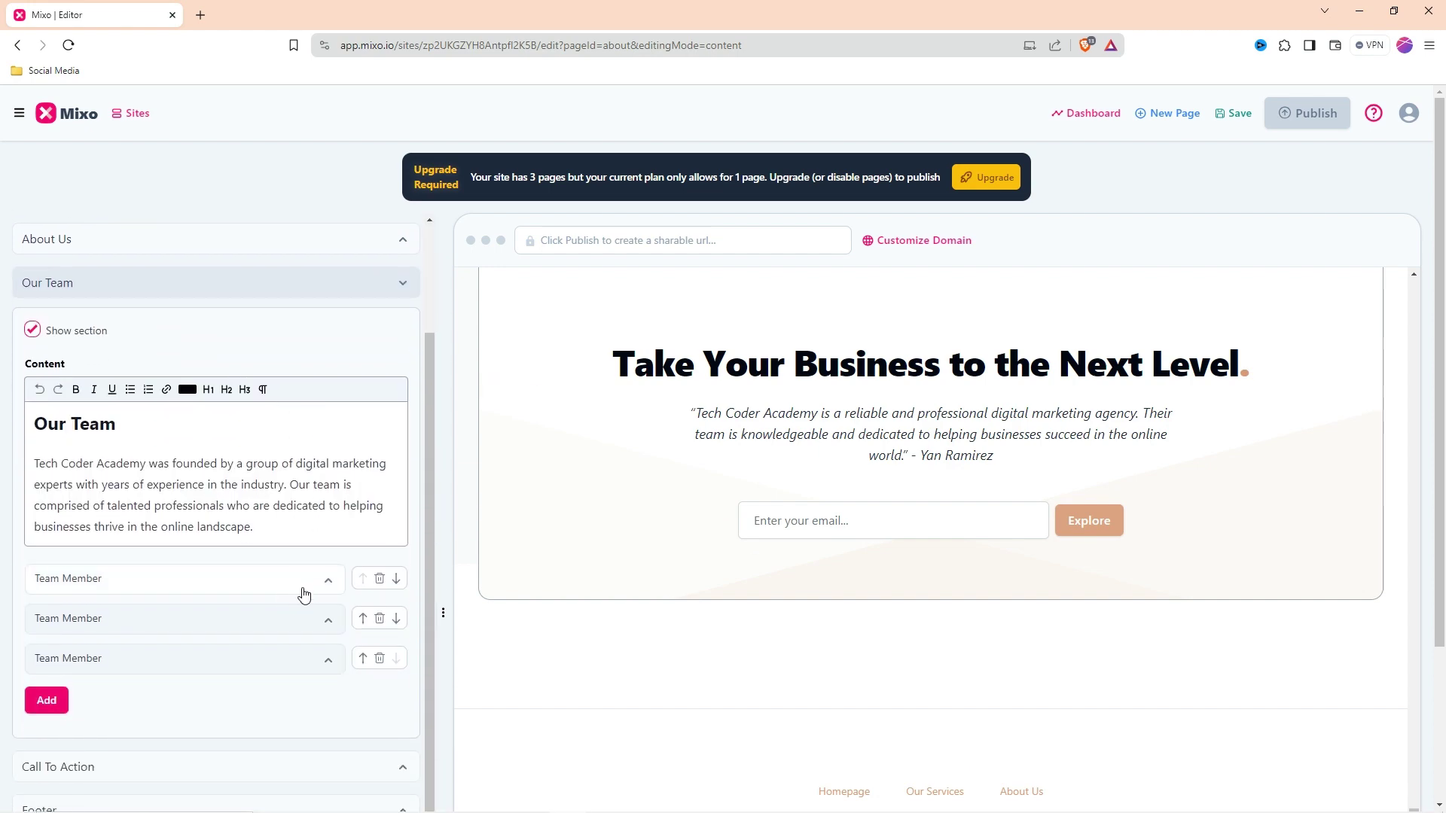
pyautogui.scroll(-3, 226, 602)
pyautogui.scroll(5, 219, 595)
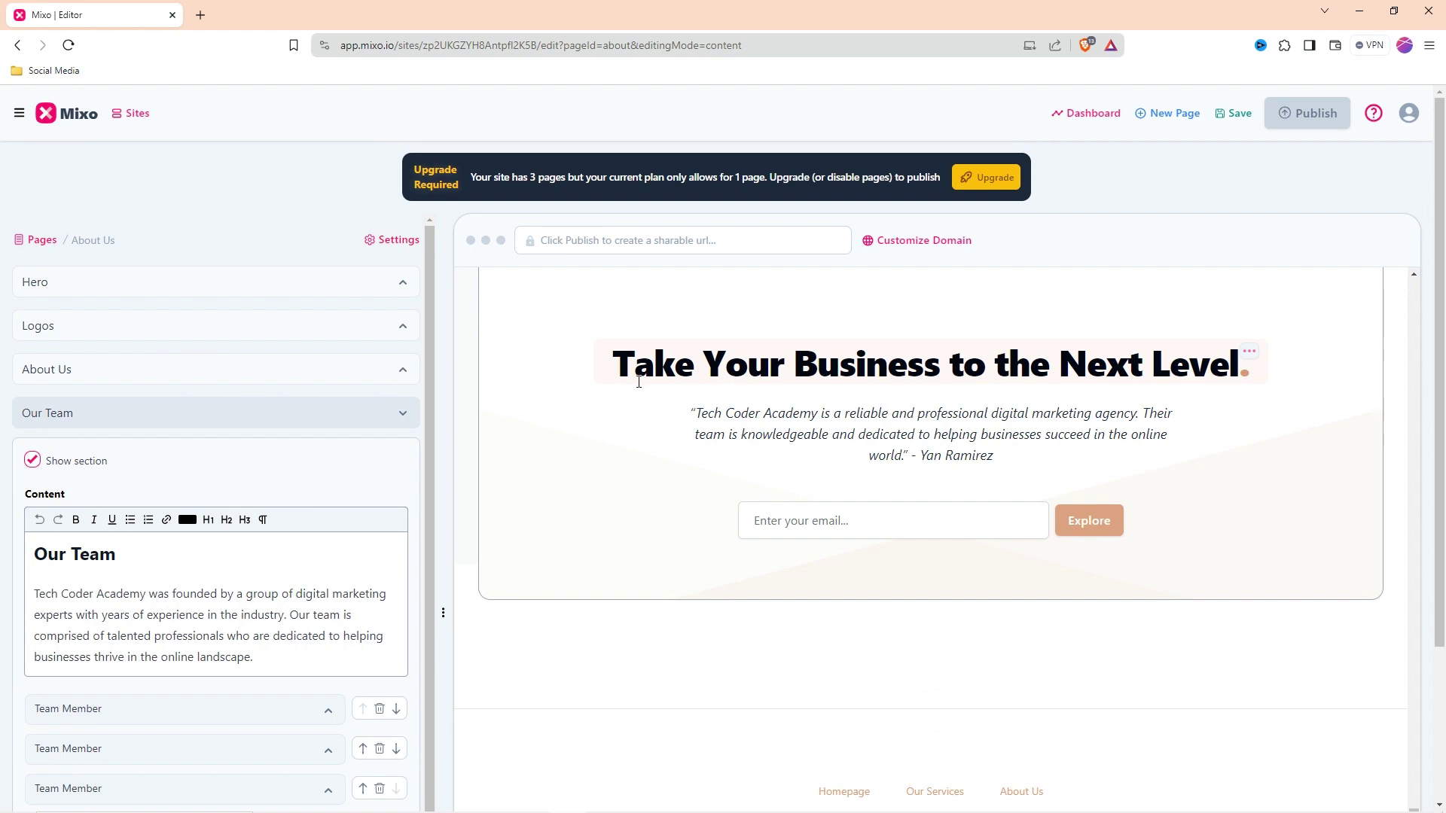
pyautogui.scroll(5, 910, 452)
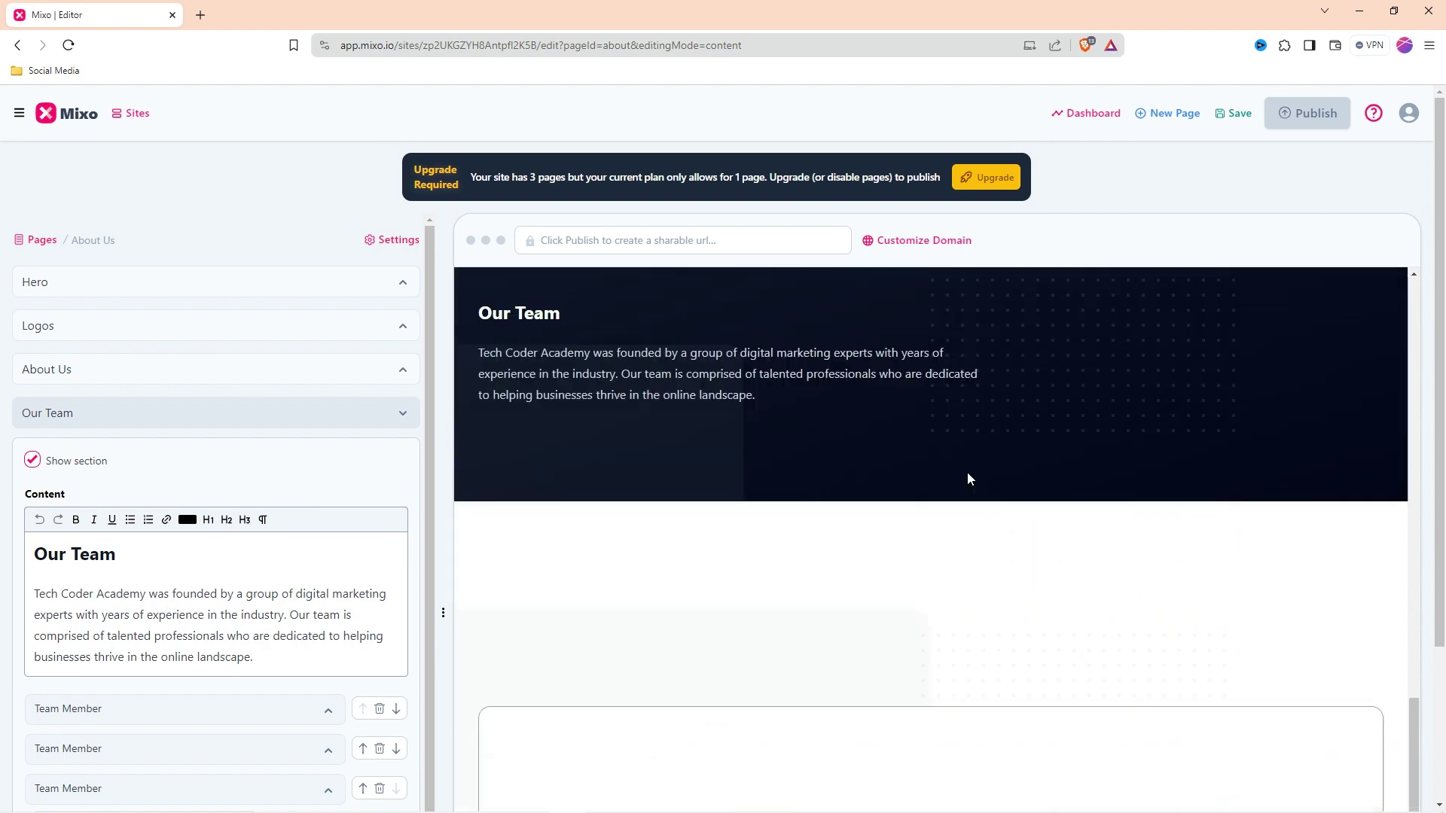
pyautogui.scroll(15, 968, 474)
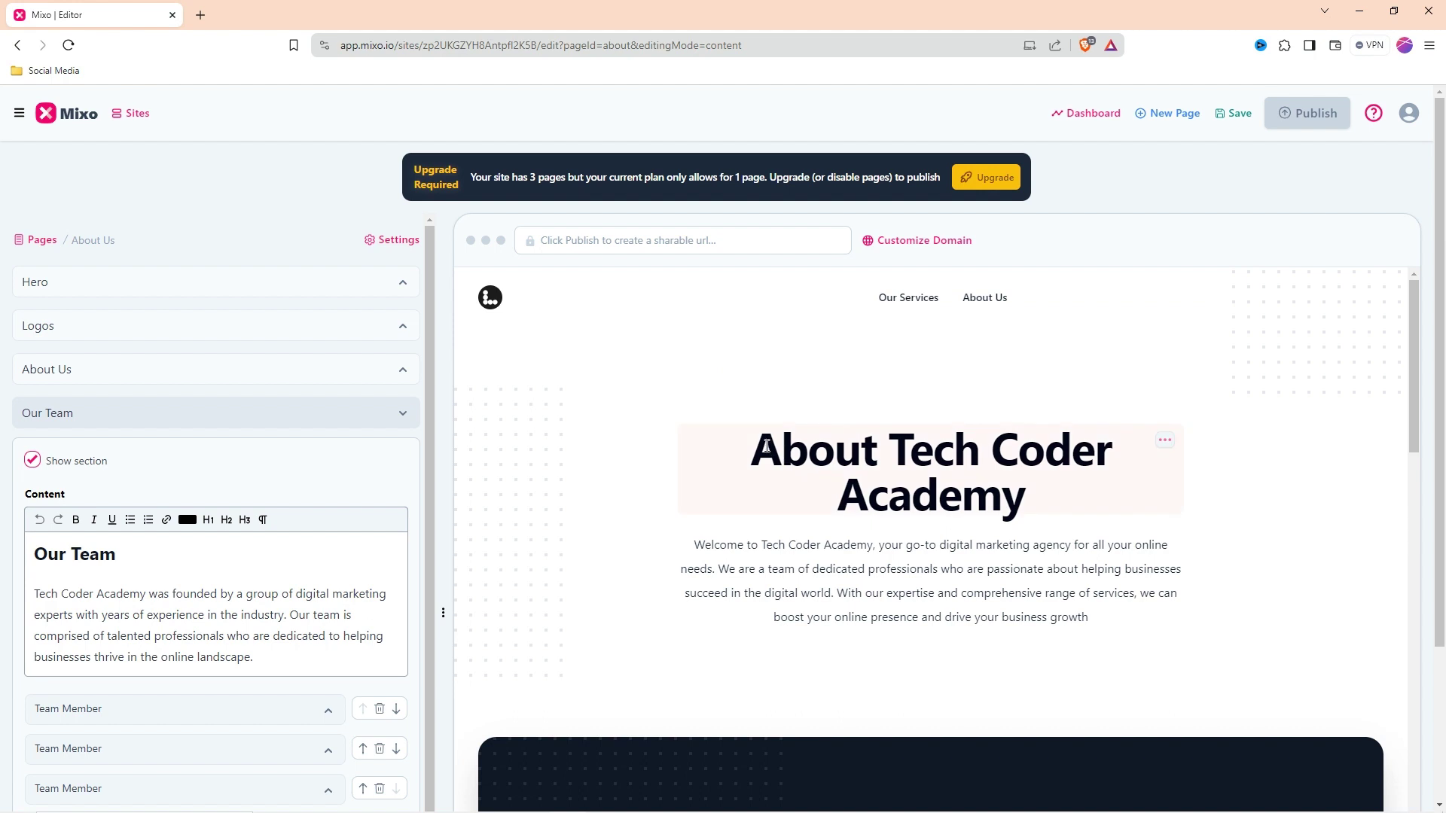
# Look at the About Us page heading, return to the Homepage and open the site's Brand settings
pyautogui.moveTo(770, 445); pyautogui.dragTo(1026, 500)
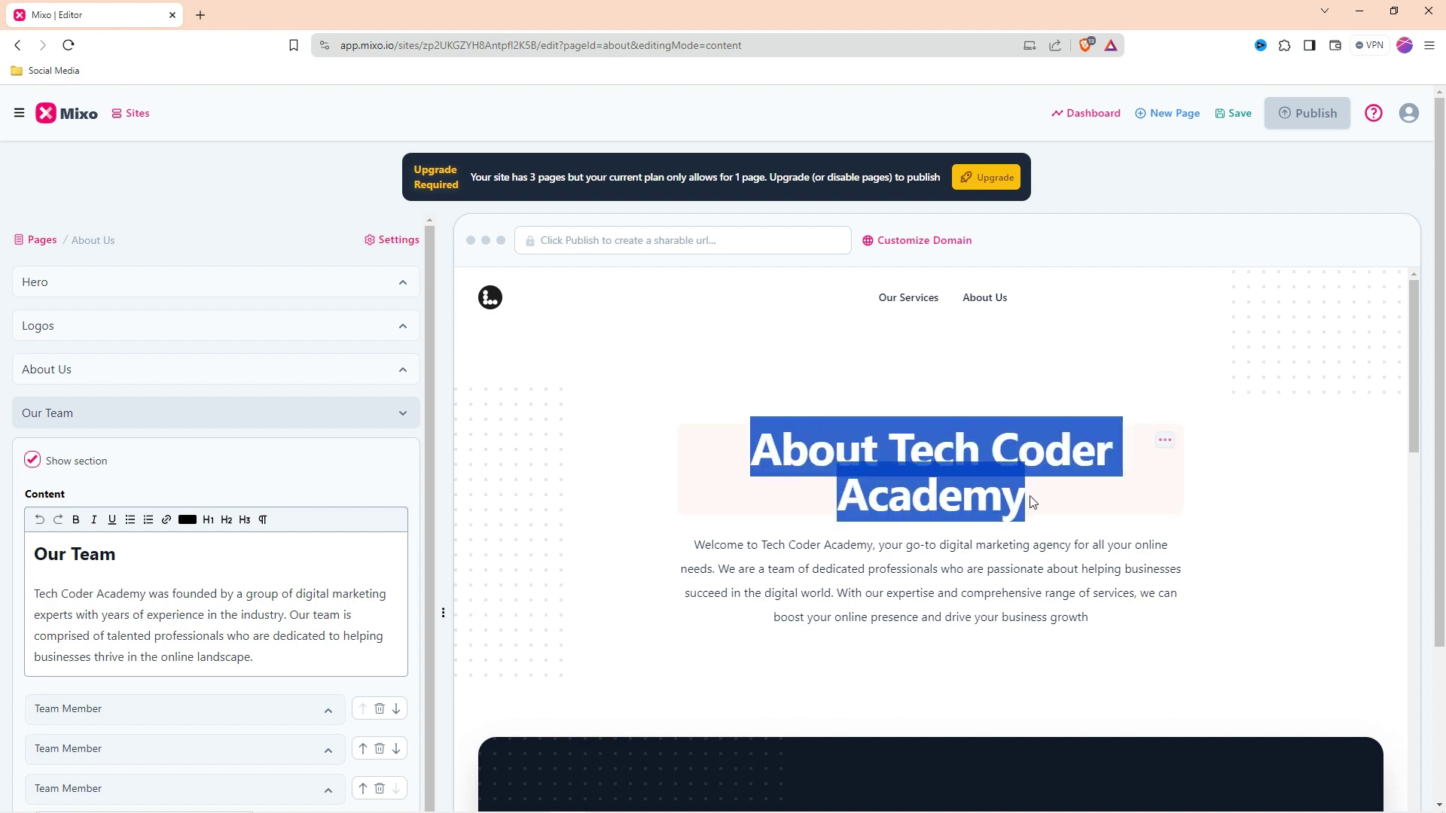
pyautogui.click(999, 489)
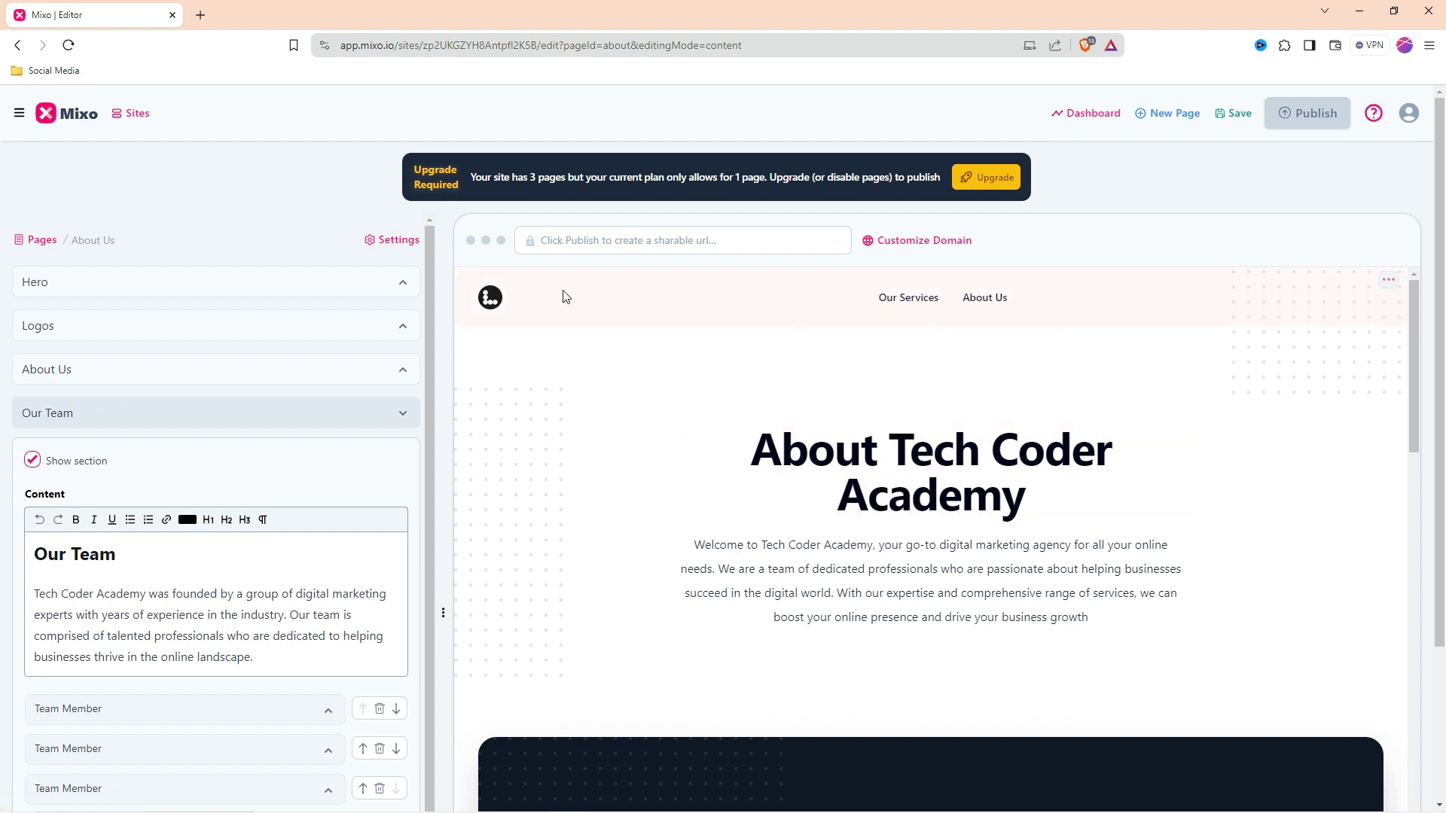
pyautogui.click(491, 299)
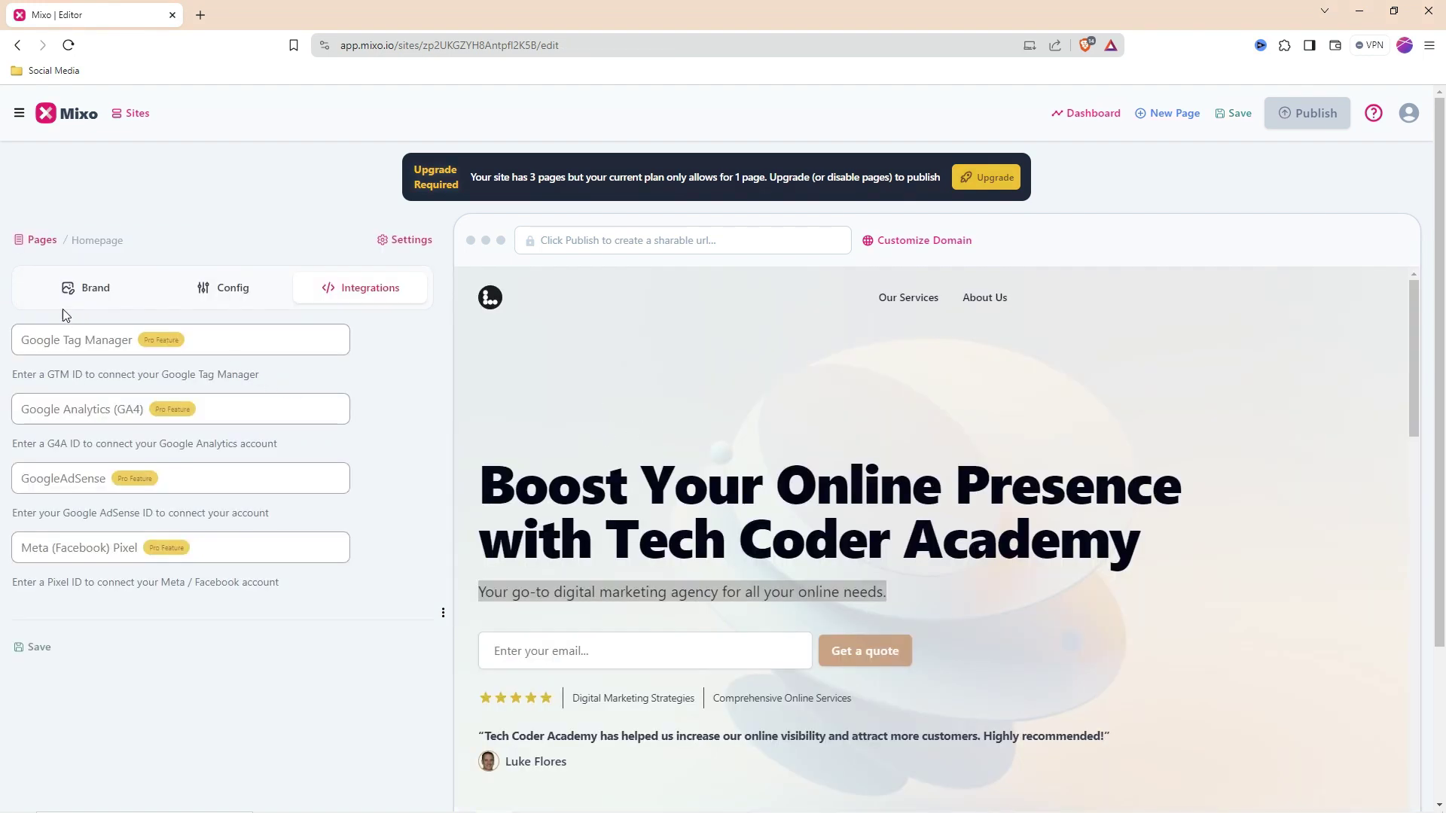
pyautogui.click(75, 292)
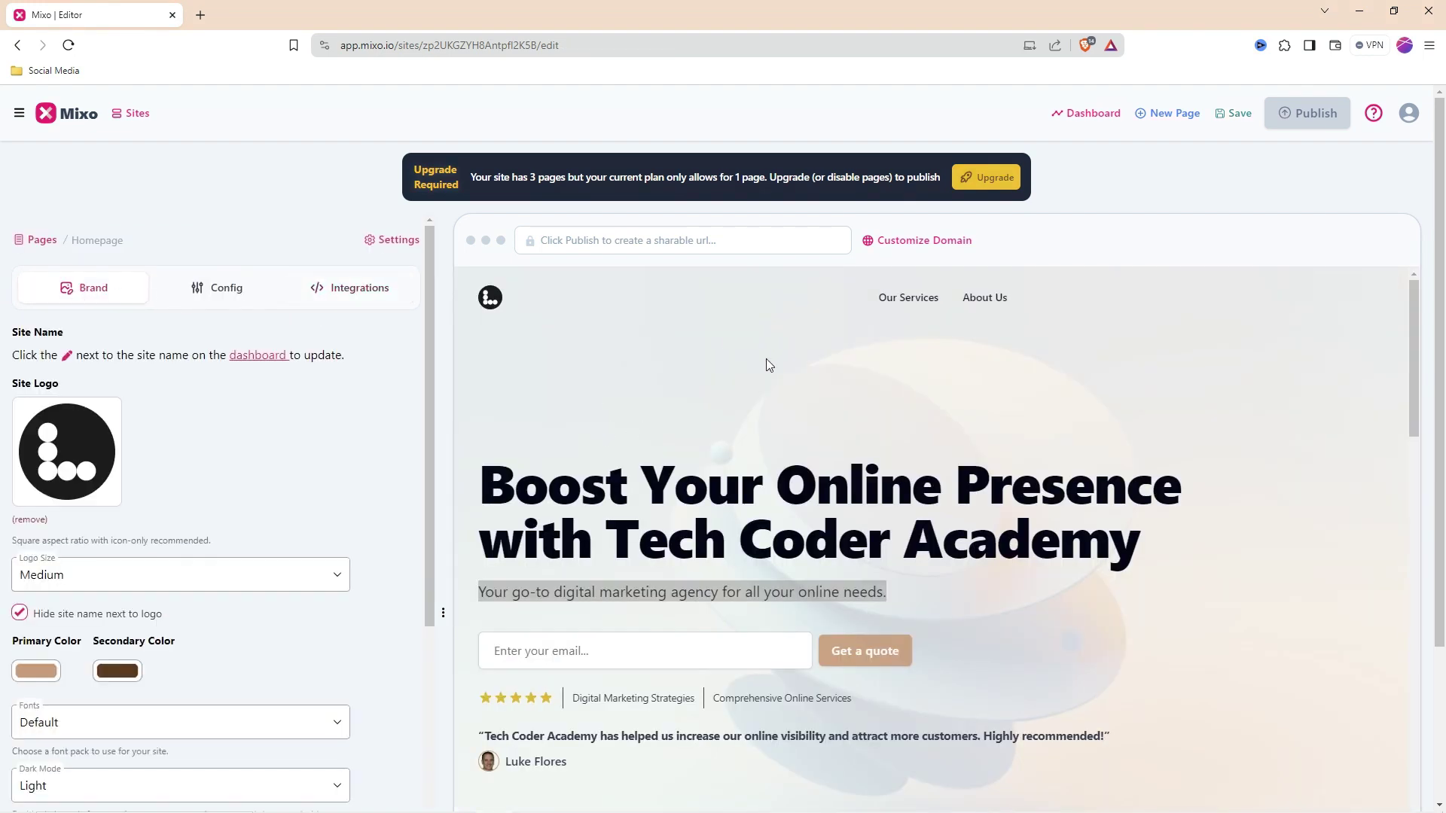
# Examine the Homepage preview from the hero down to the closing call to action and return to its start
pyautogui.scroll(-15, 765, 366)
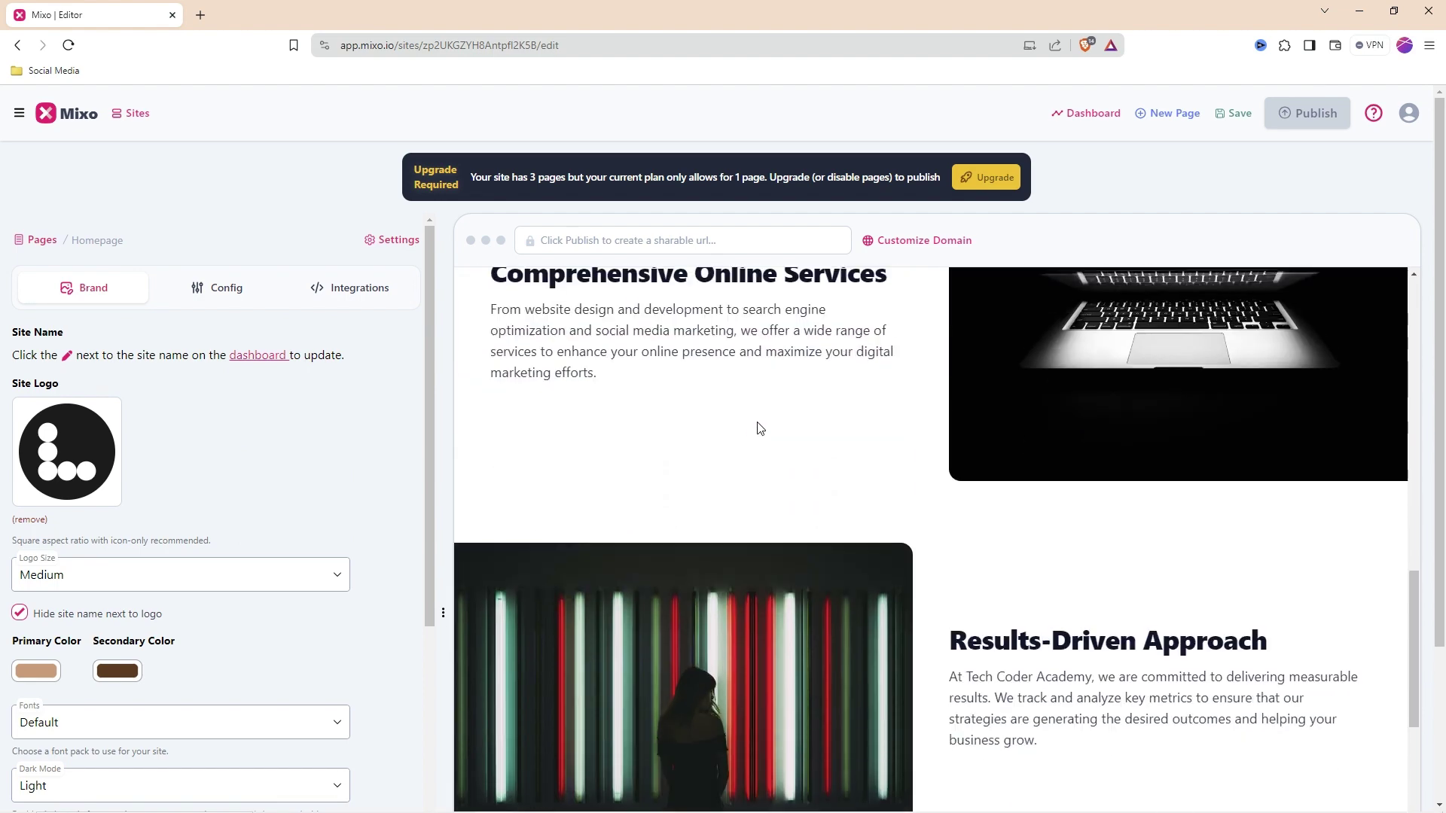
pyautogui.scroll(-15, 759, 428)
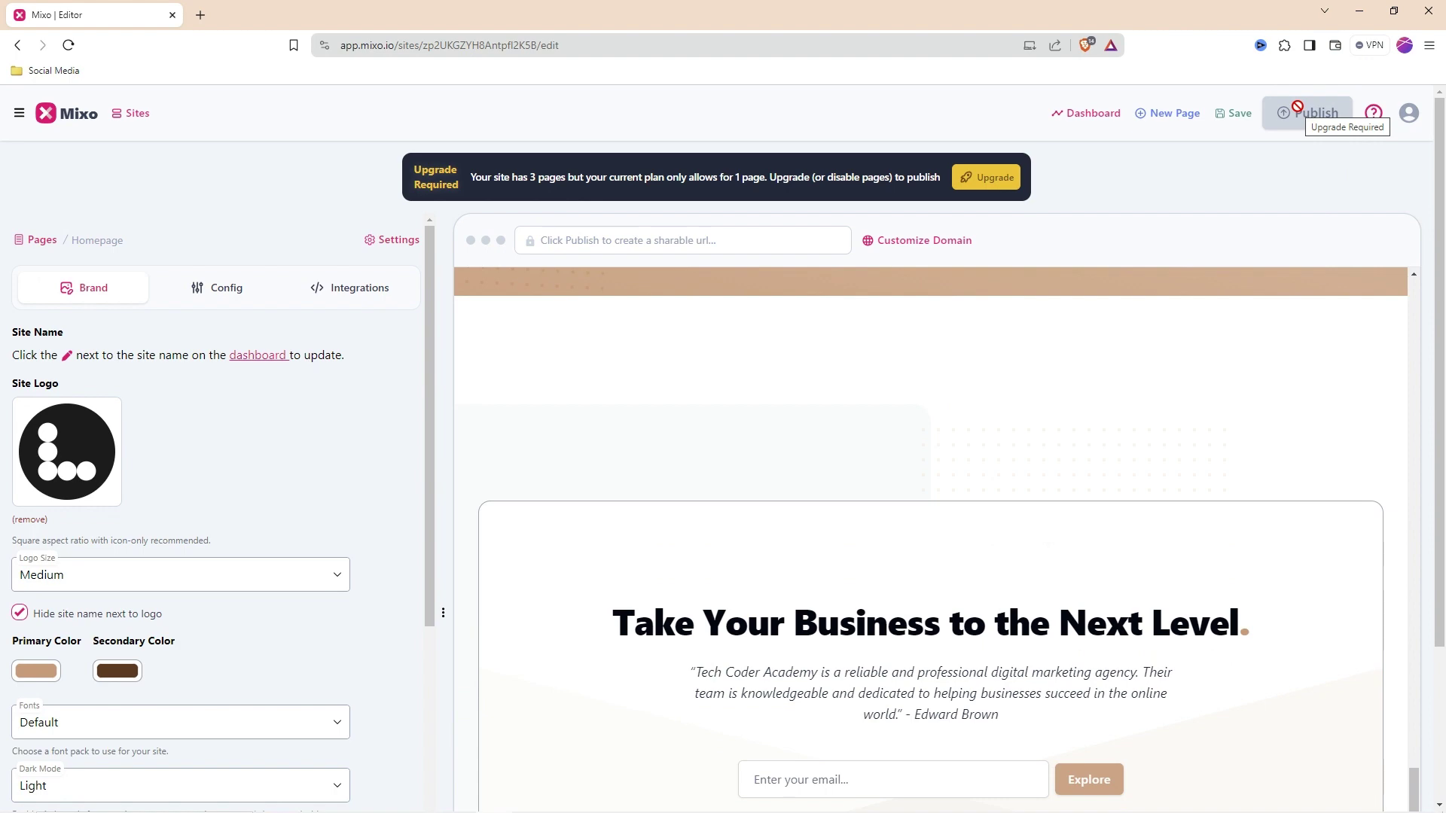
pyautogui.scroll(-5, 1152, 376)
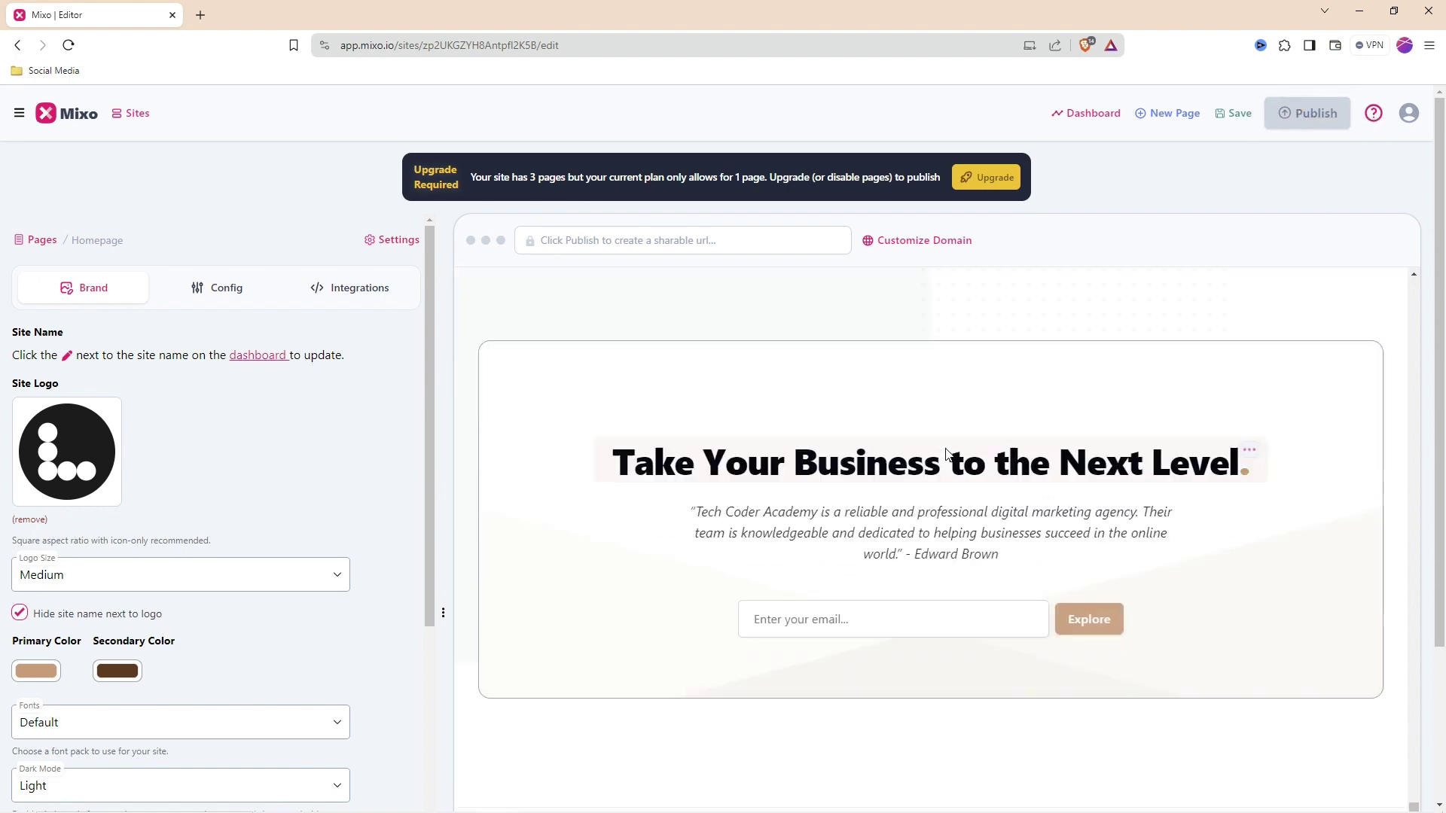
pyautogui.scroll(20, 915, 477)
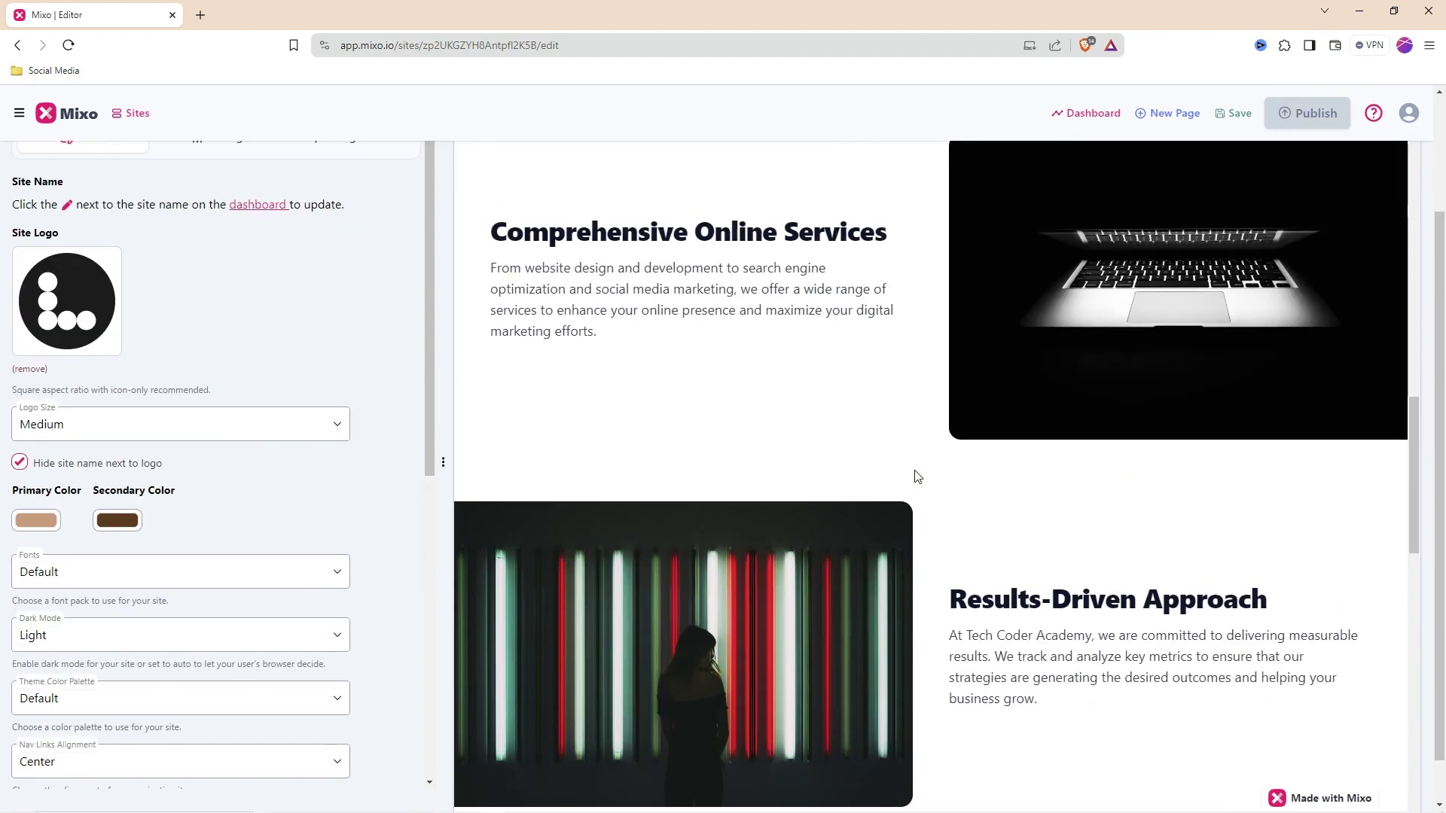
pyautogui.scroll(6, 914, 463)
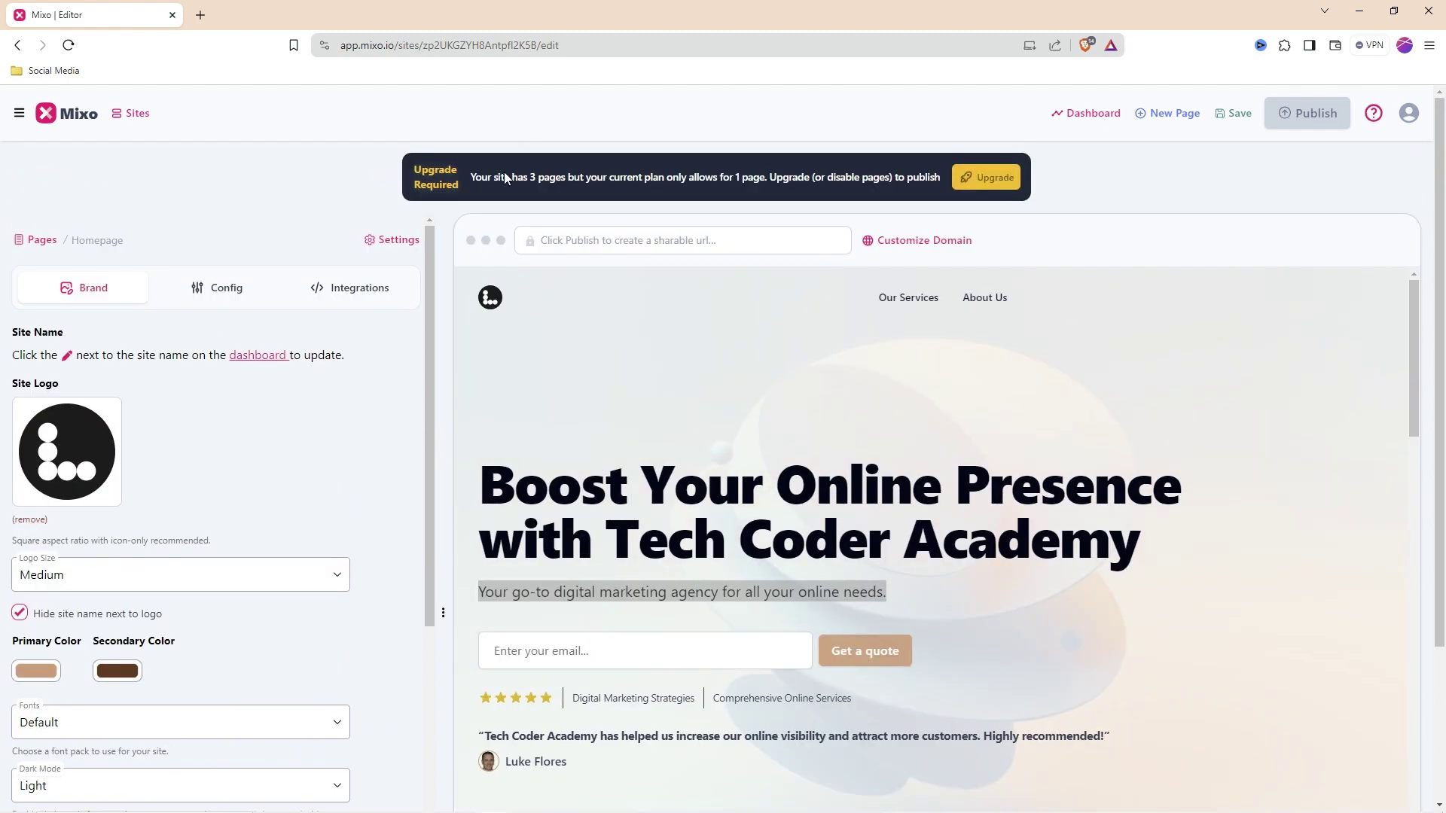
pyautogui.scroll(-7, 883, 308)
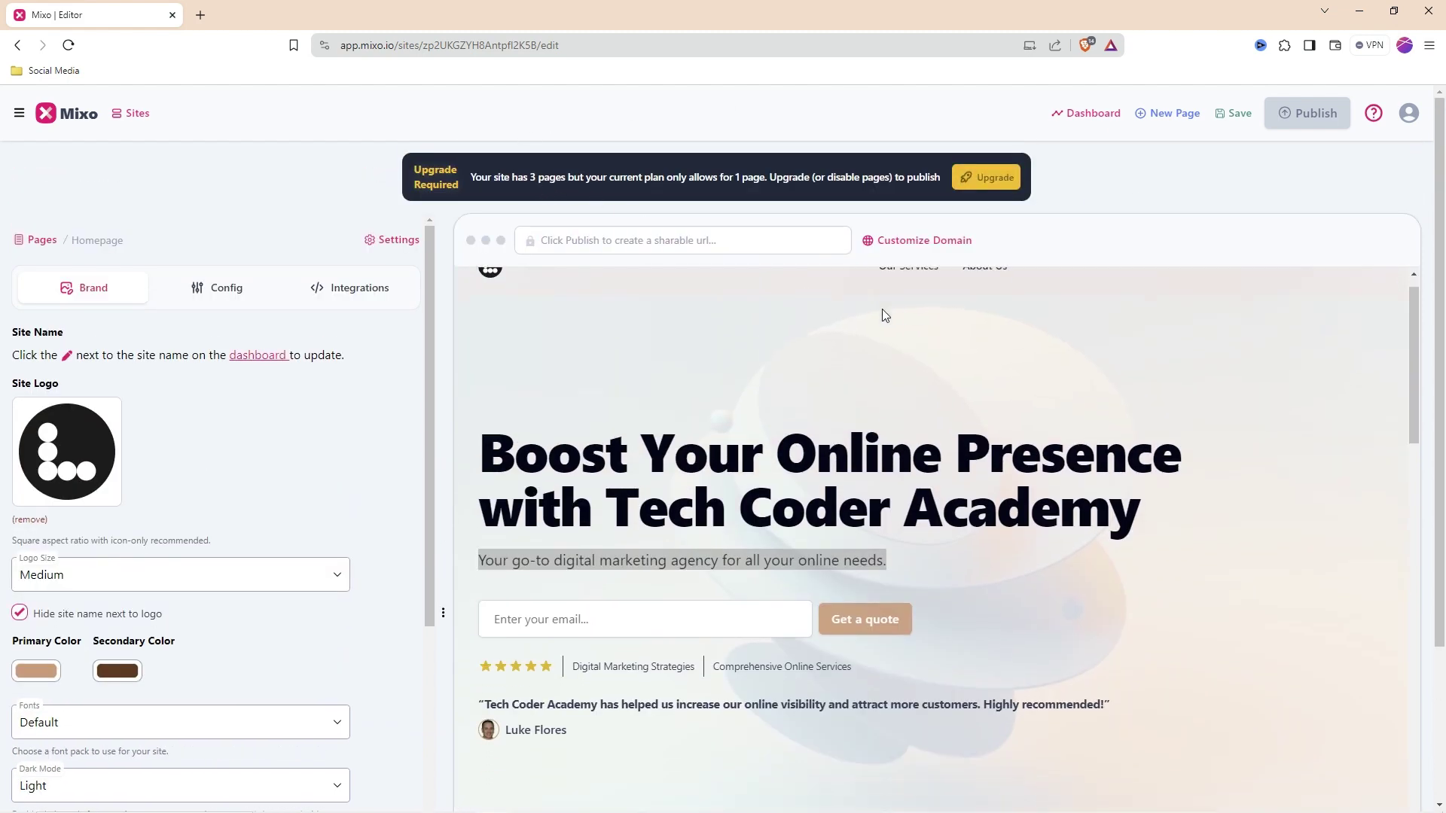
pyautogui.scroll(5, 785, 390)
pyautogui.scroll(3, 785, 390)
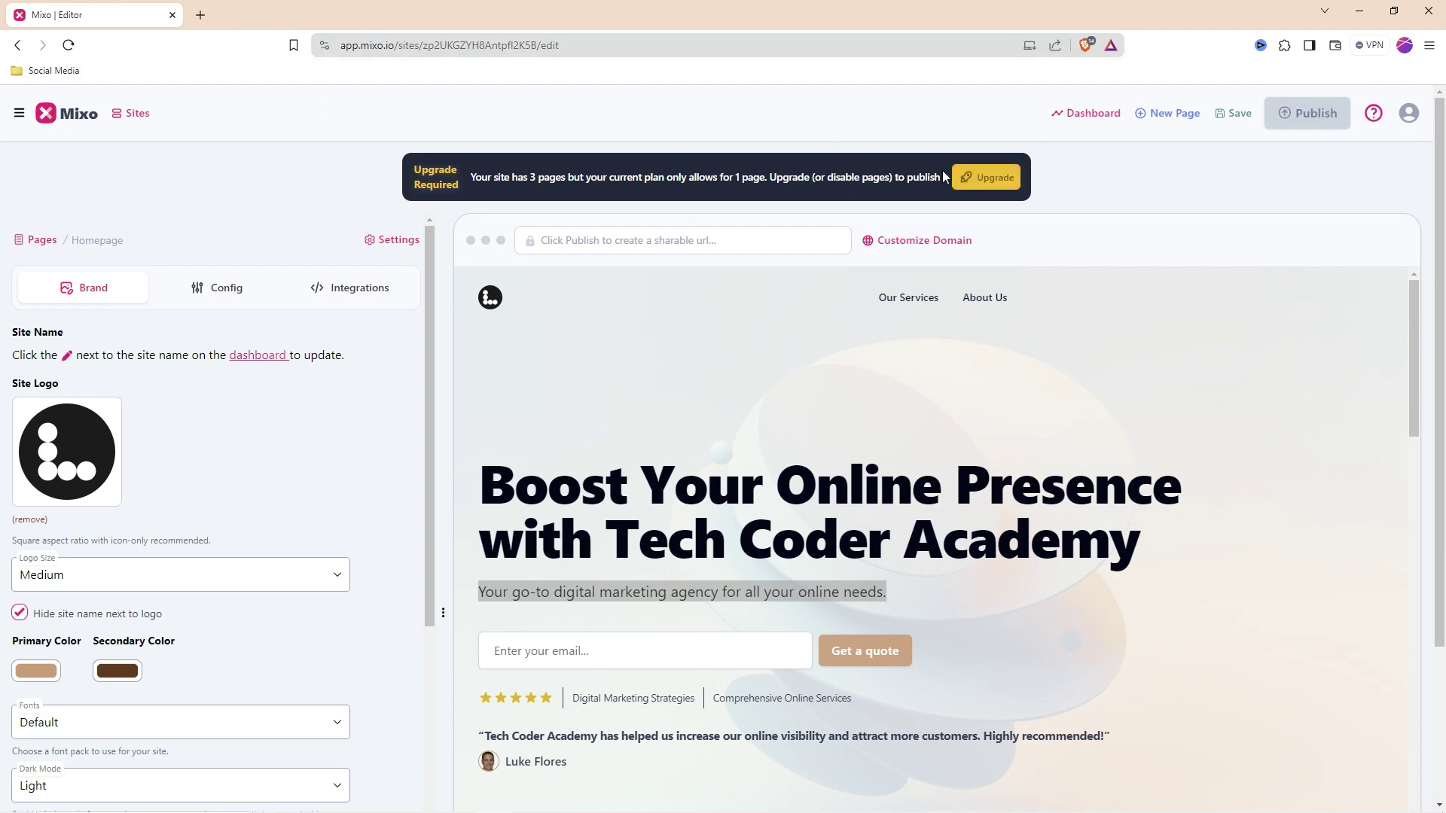
# Compare the monthly Basic, Growth and Premium upgrade plans, close them and look through the Homepage preview
pyautogui.click(987, 178)
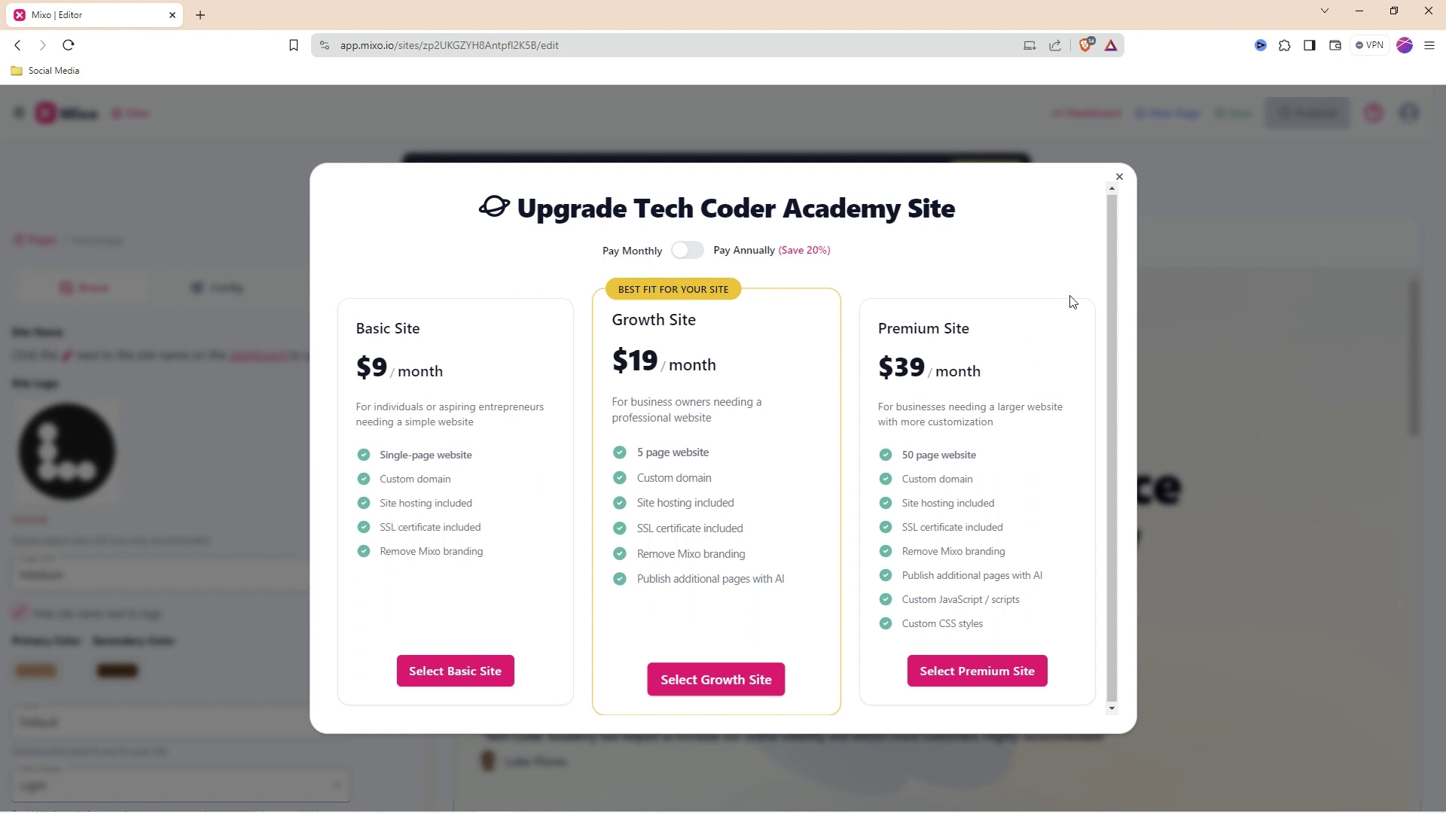
pyautogui.click(1119, 177)
pyautogui.scroll(-10, 1220, 458)
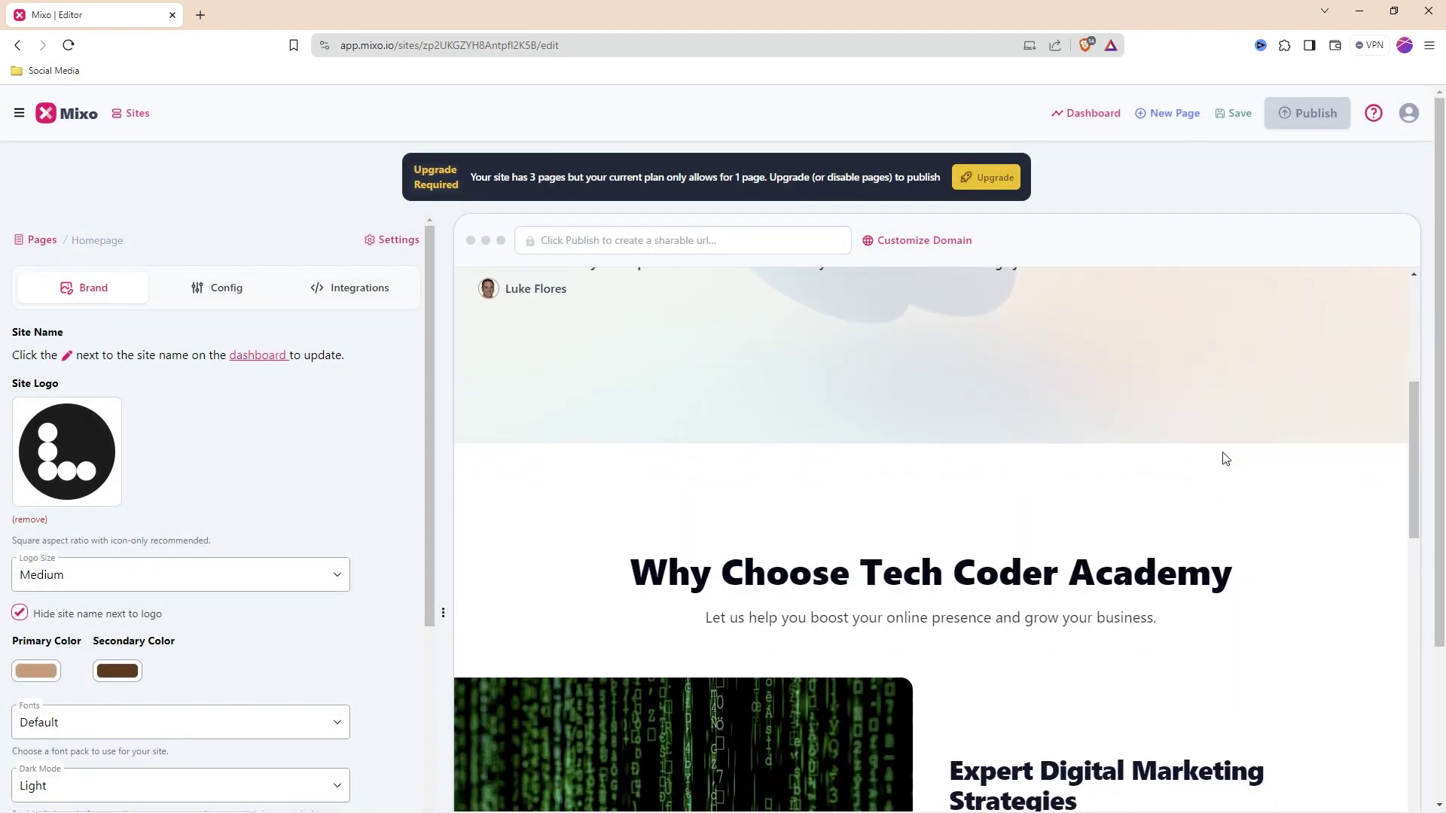
pyautogui.scroll(-10, 1221, 473)
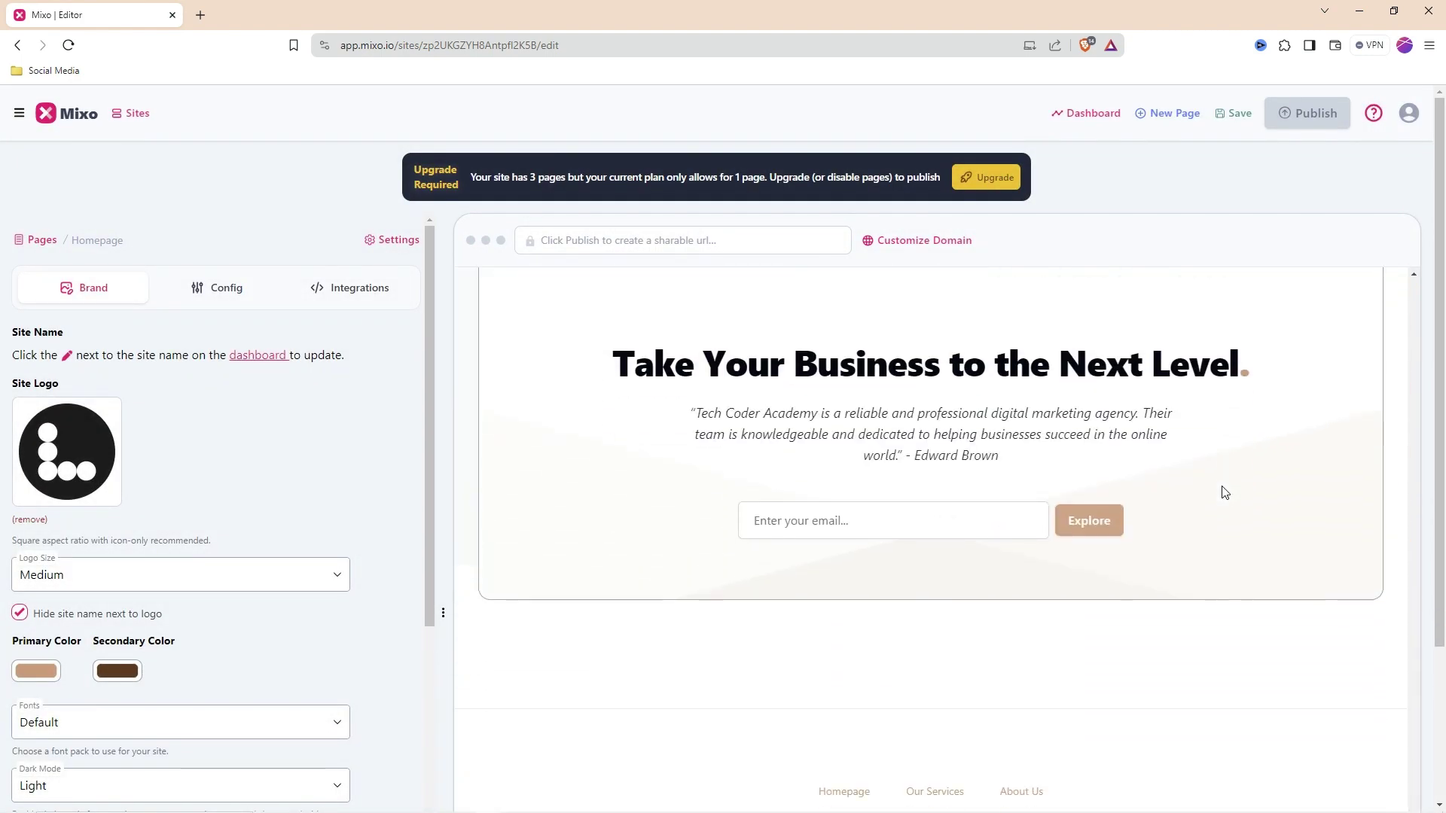
pyautogui.scroll(20, 1101, 615)
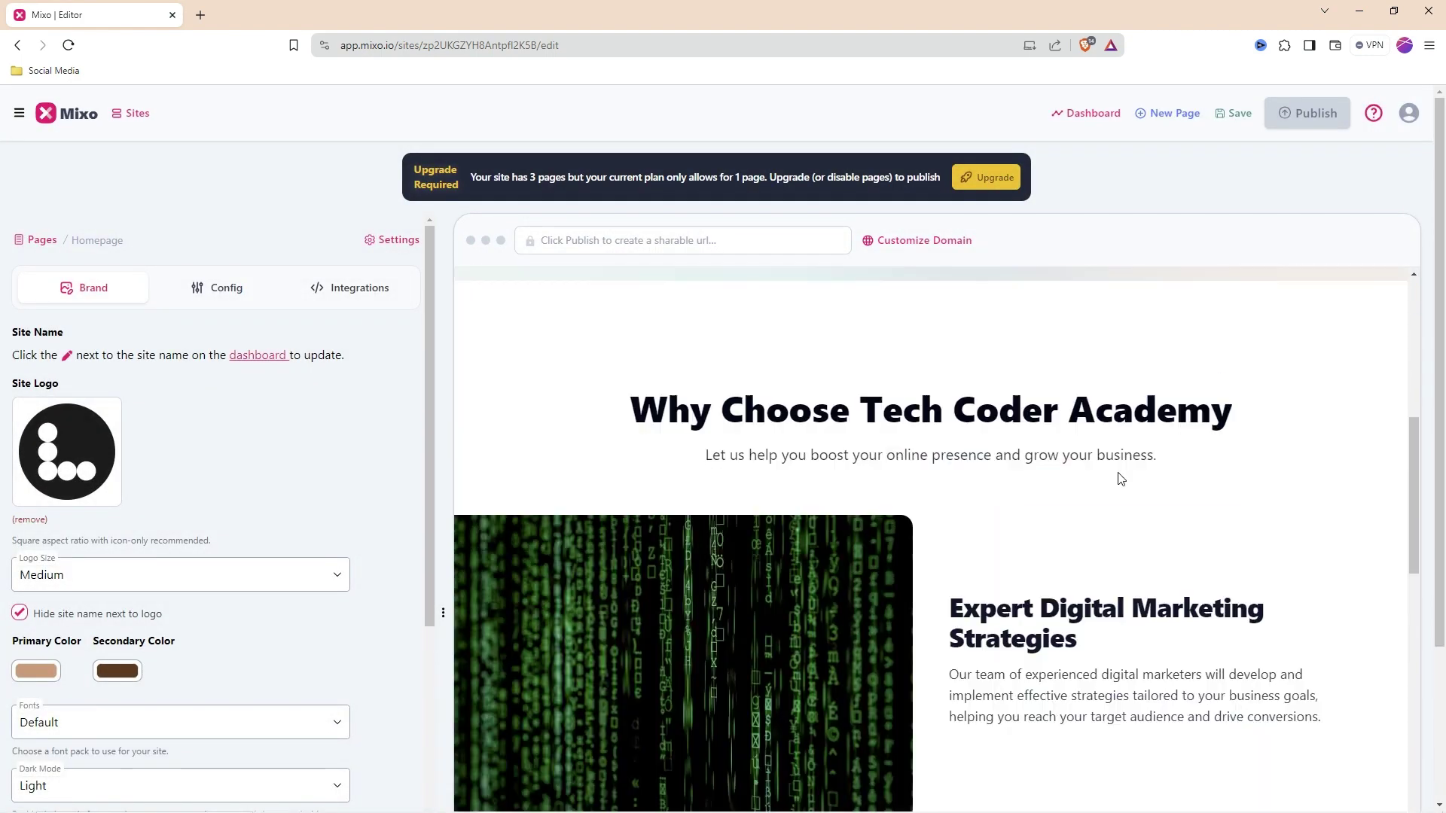
pyautogui.scroll(2, 1152, 482)
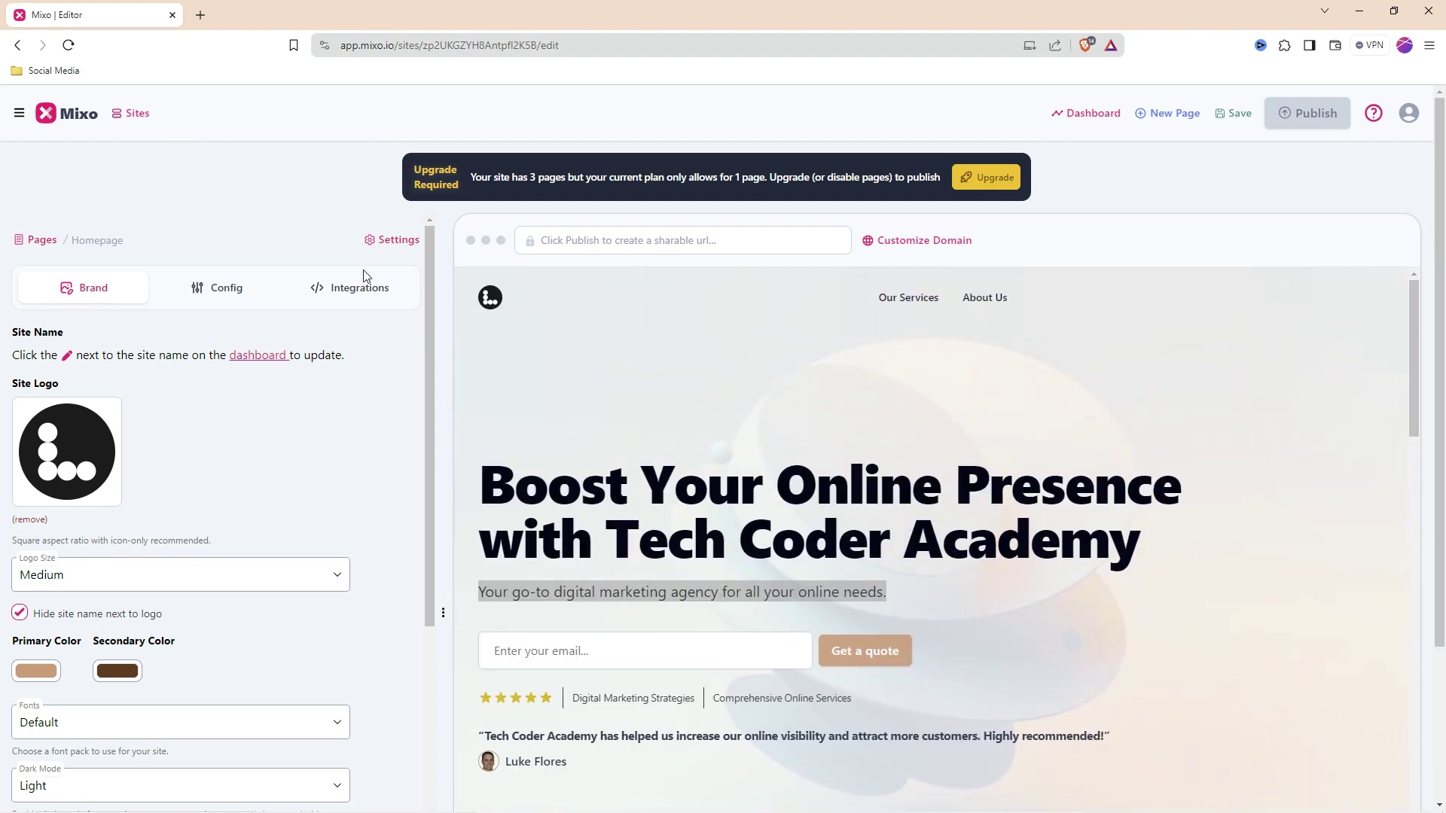
# Reopen the upgrade plans, check the Growth Site features and annual pricing, and close the plan comparison
pyautogui.click(996, 182)
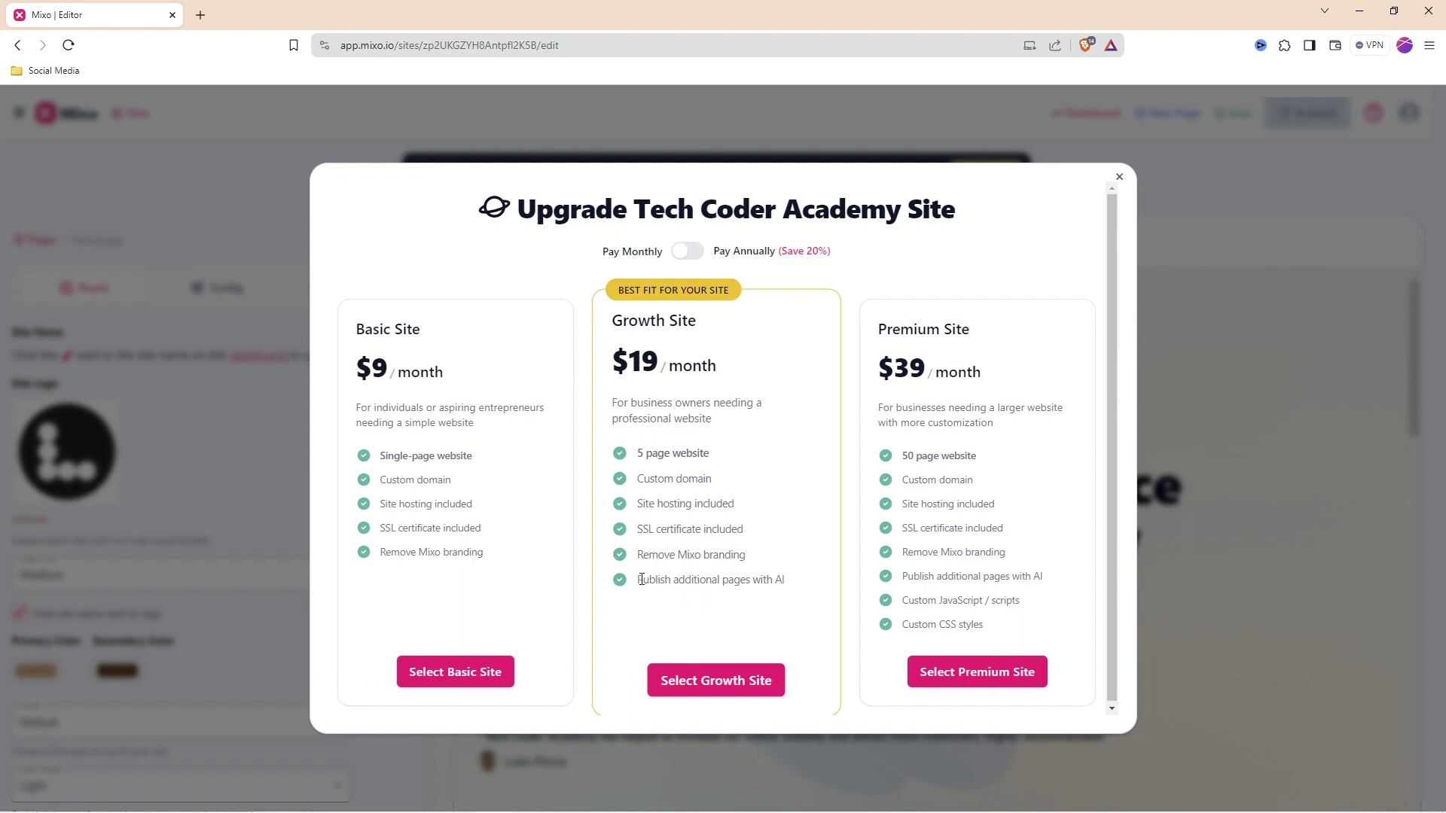
pyautogui.moveTo(640, 580); pyautogui.dragTo(778, 583)
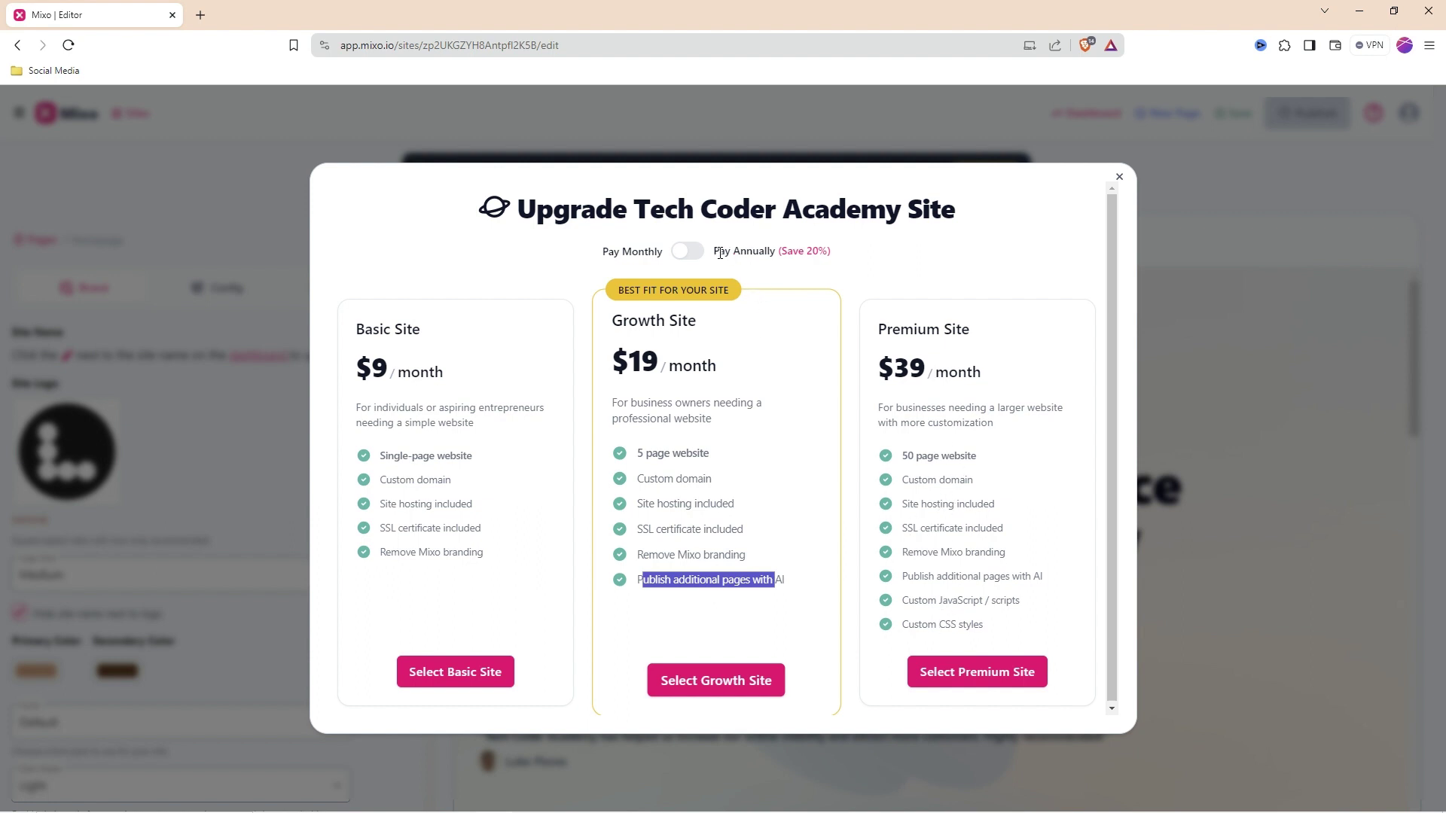
pyautogui.click(687, 251)
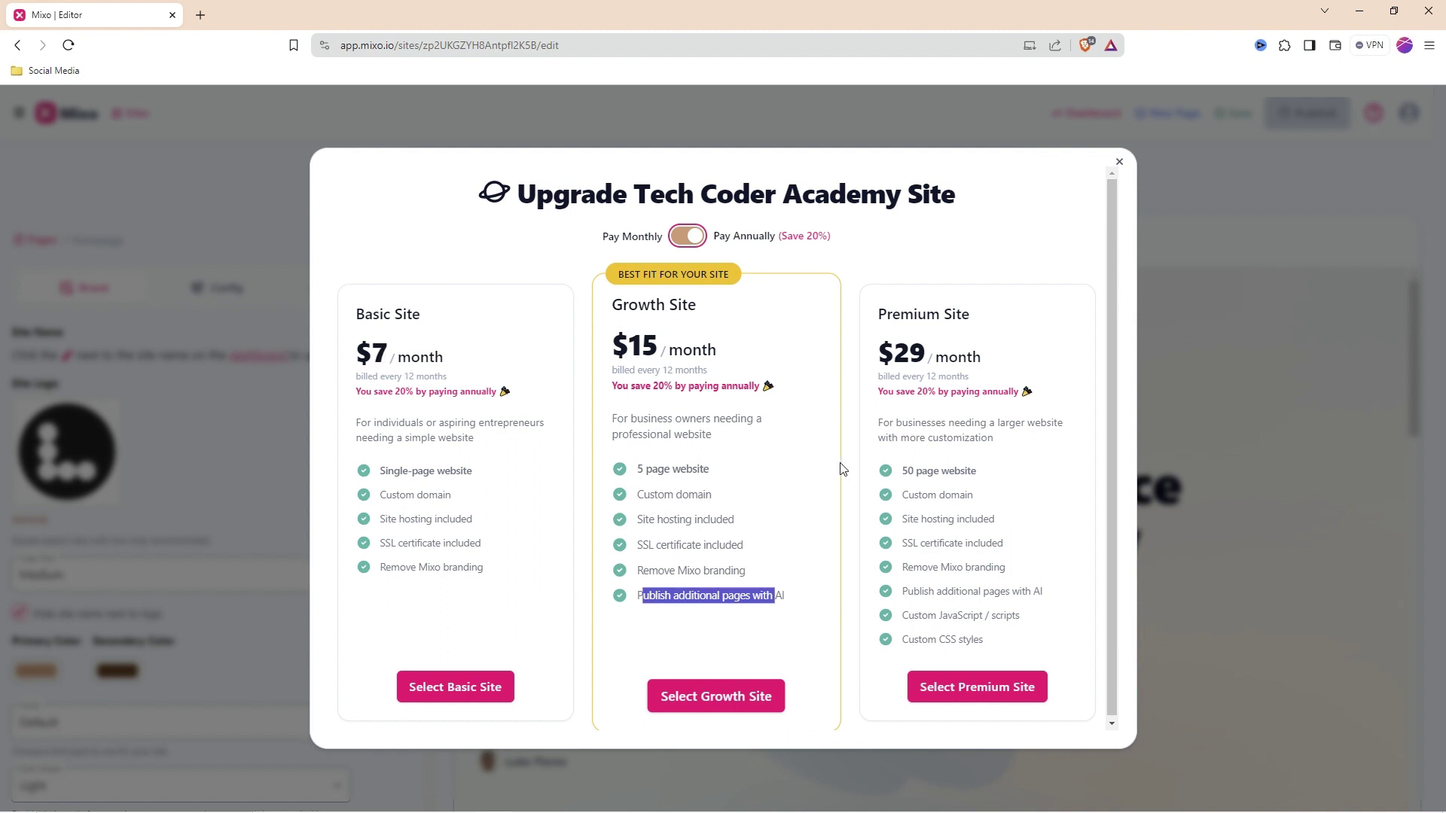
pyautogui.scroll(-1, 750, 446)
pyautogui.click(709, 577)
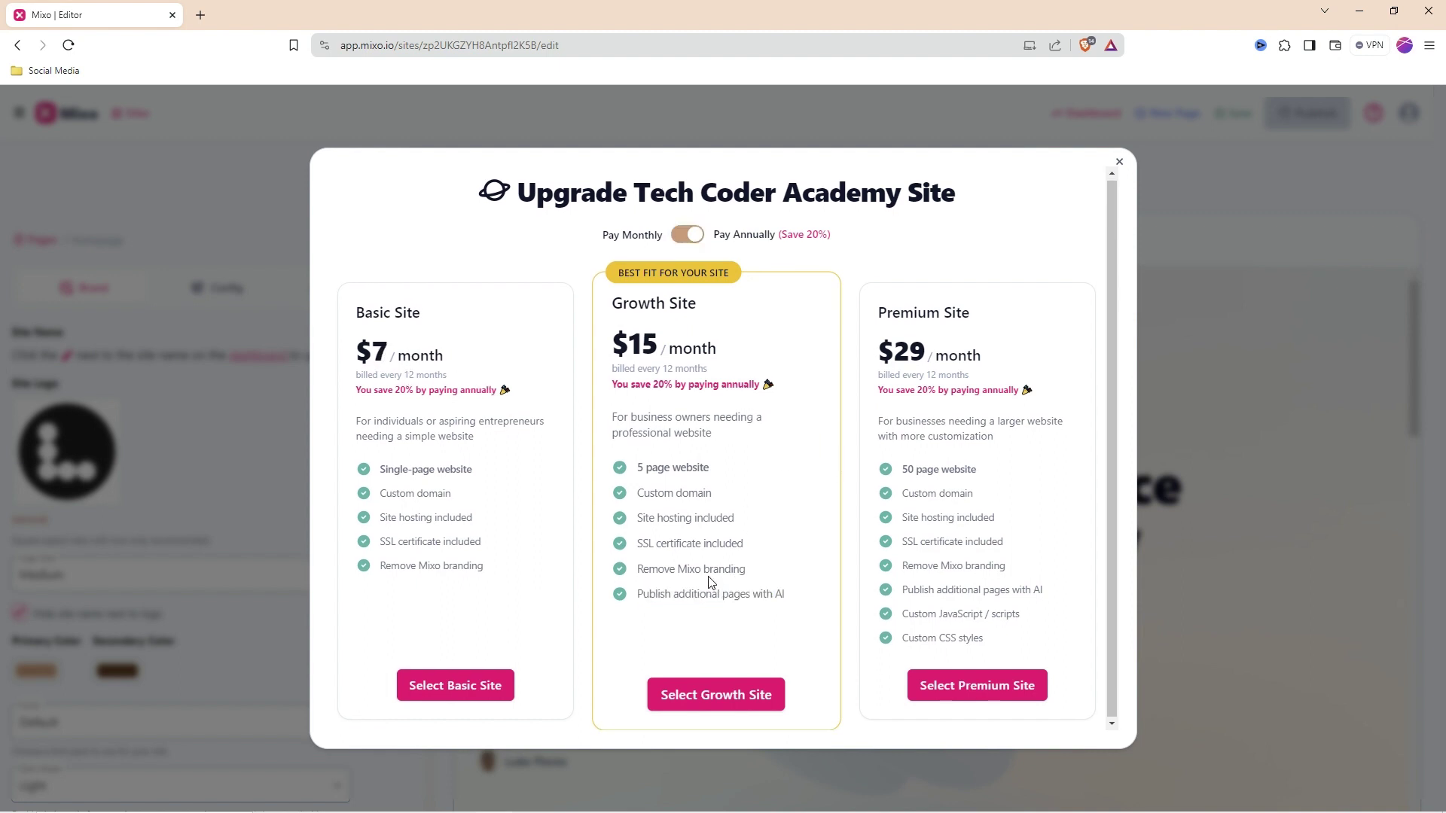
pyautogui.click(1119, 164)
# Look over the Homepage preview's feature and testimonial sections and open the site's dashboard
pyautogui.scroll(-15, 991, 442)
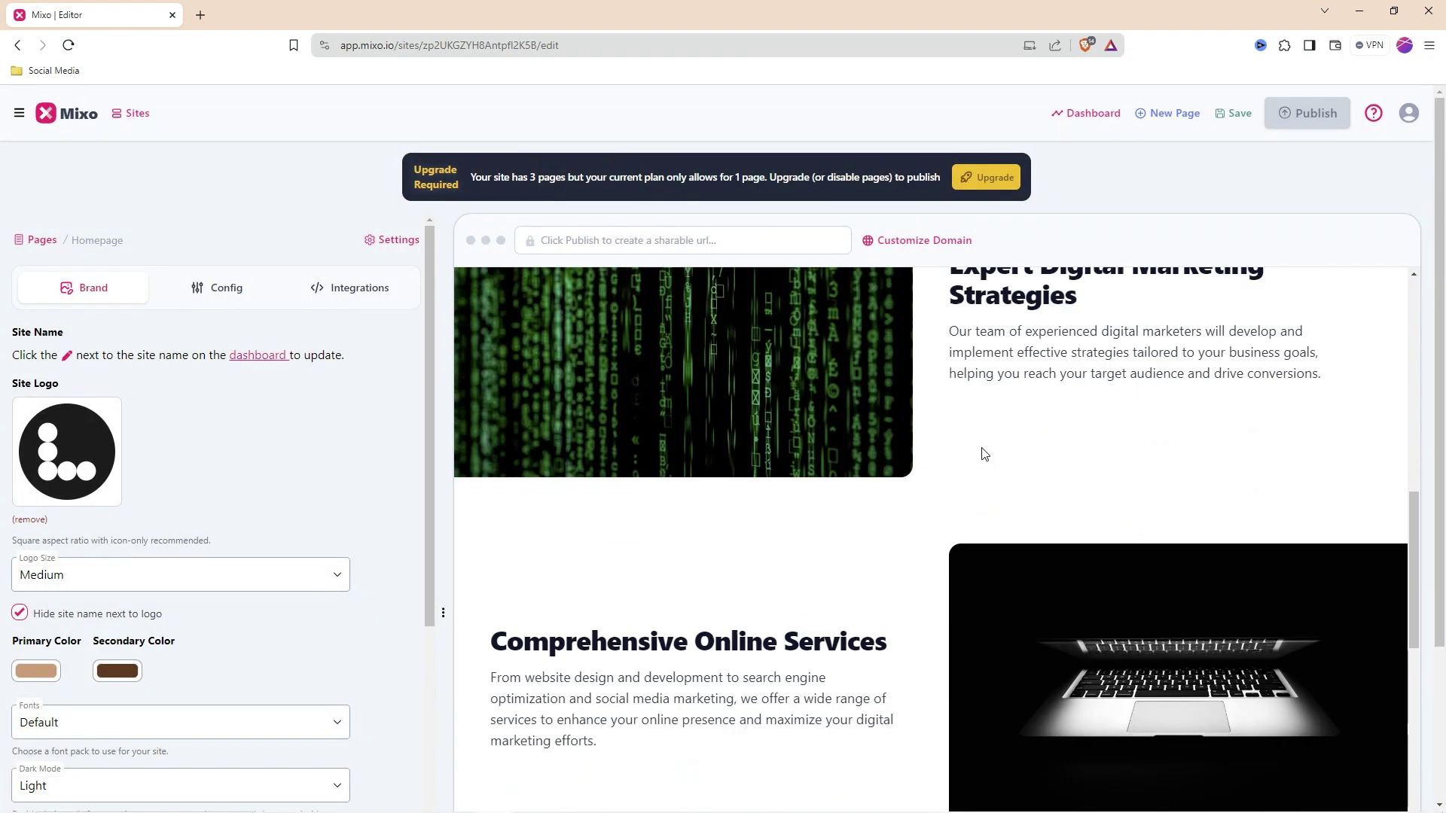
pyautogui.scroll(10, 982, 452)
pyautogui.scroll(5, 982, 447)
pyautogui.scroll(-10, 978, 448)
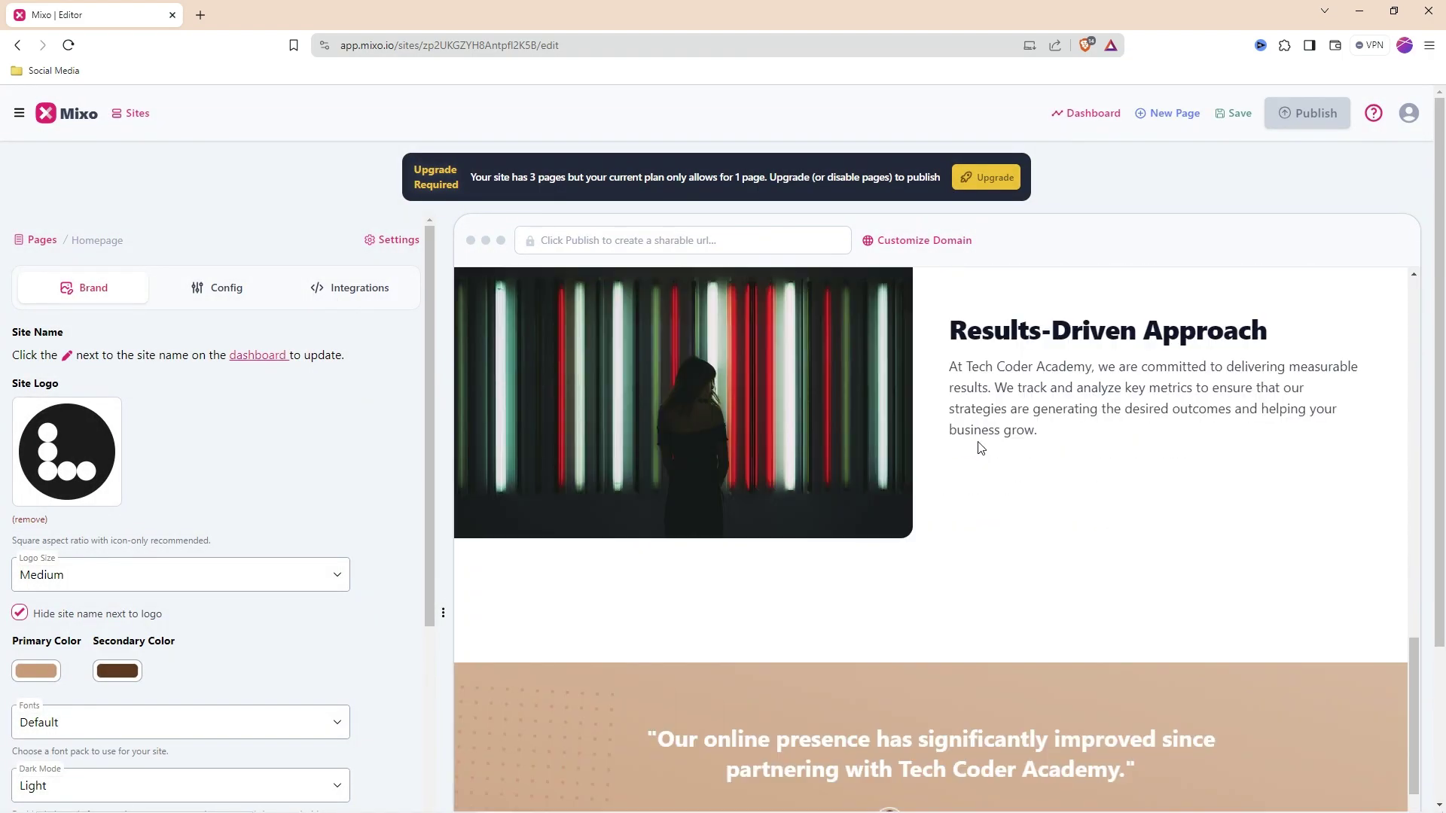
pyautogui.scroll(-2, 979, 445)
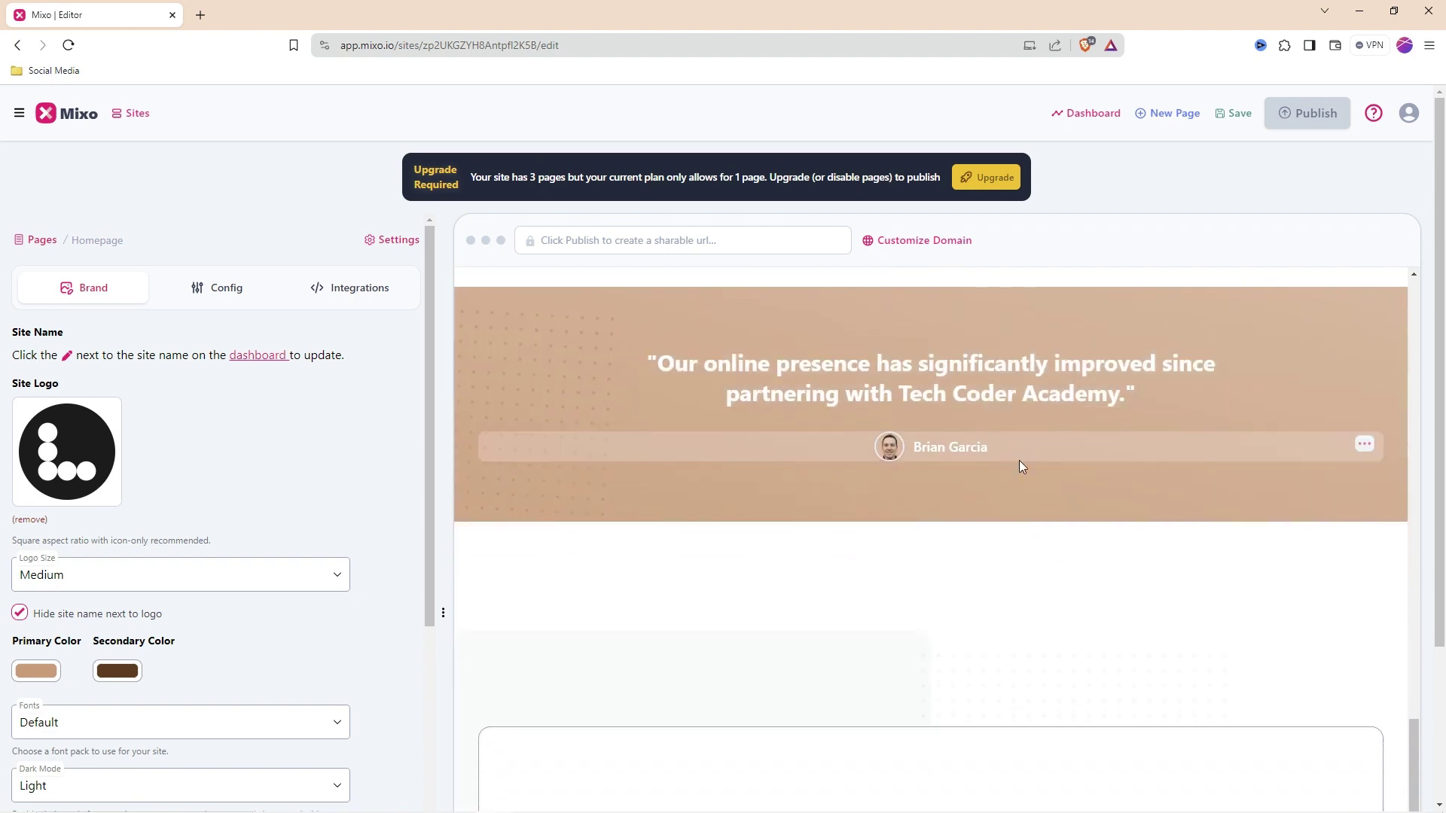
pyautogui.scroll(3, 1009, 466)
pyautogui.scroll(8, 1008, 468)
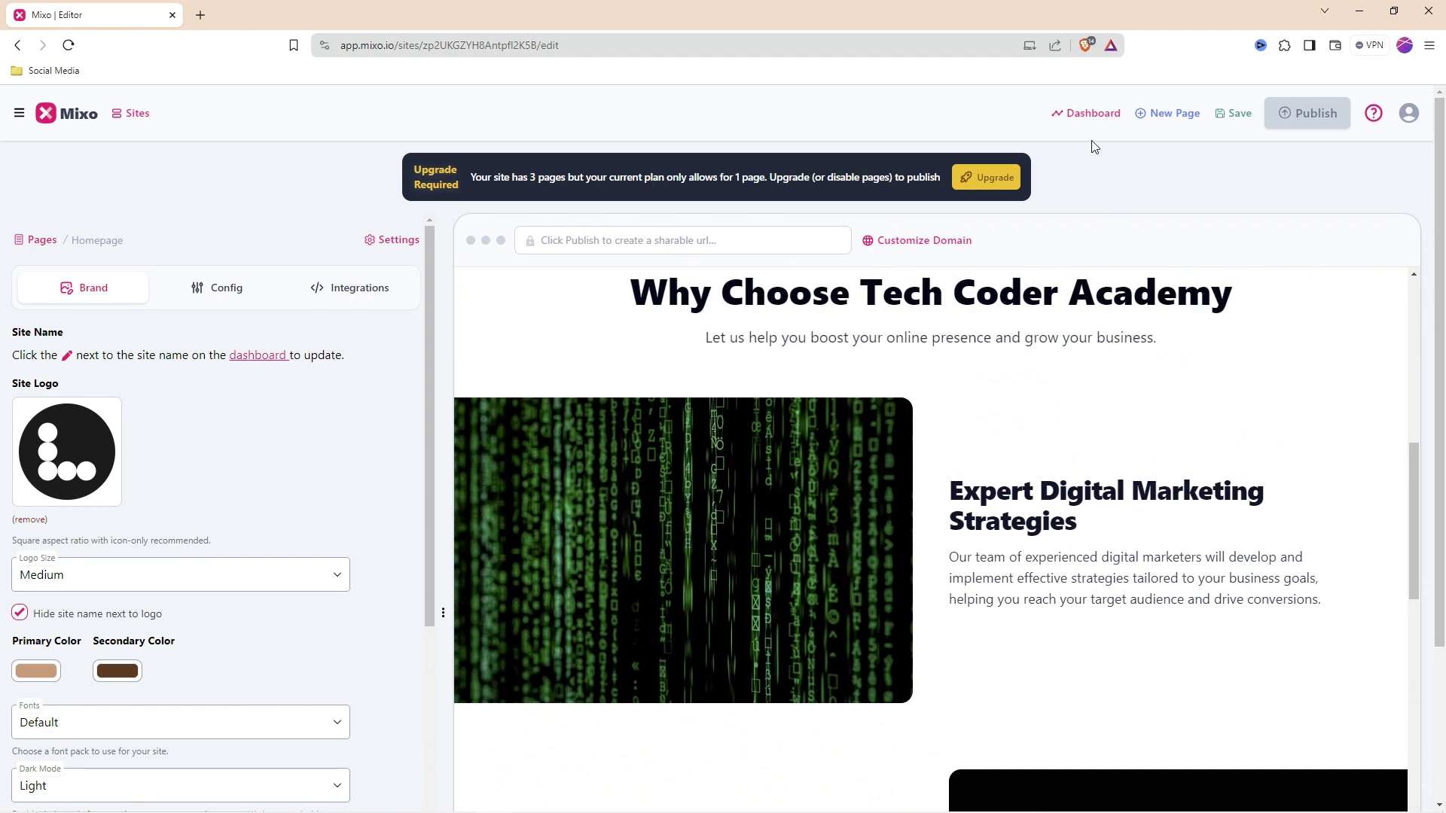
pyautogui.click(1084, 119)
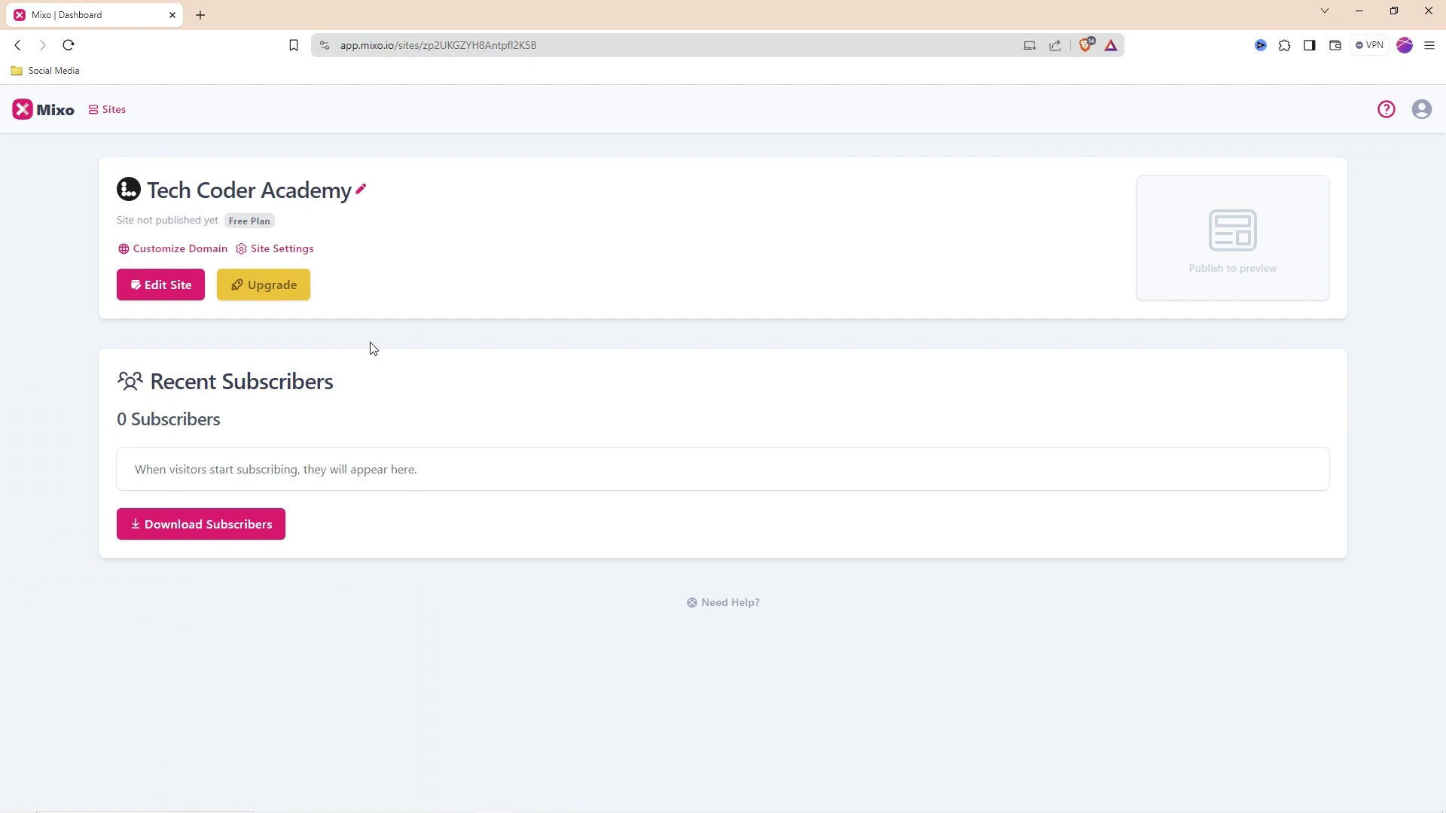